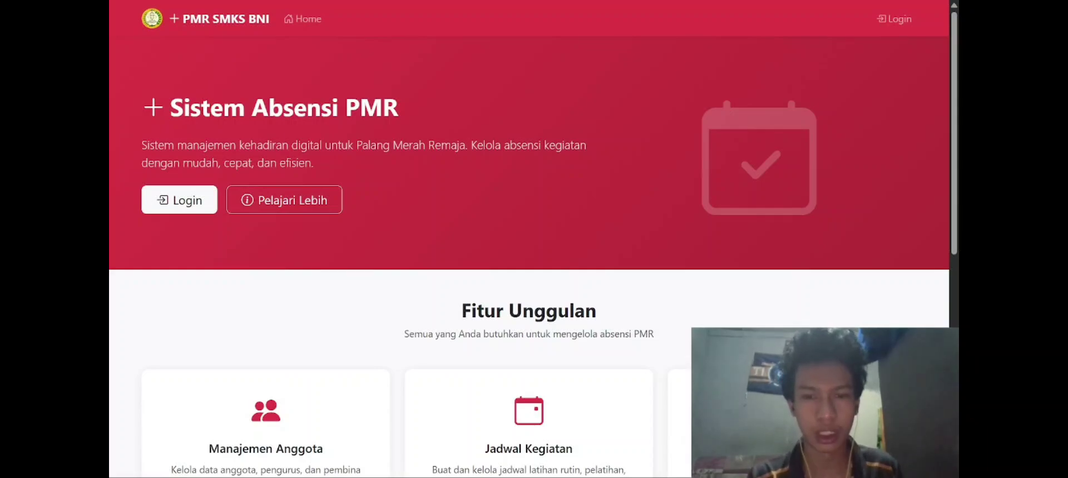
Scroll through the landing page and jump to the Fitur Unggulan feature overview
{"action": "scroll", "coordinate": [527, 249], "scroll_direction": "down", "scroll_amount": 1}
{"action": "scroll", "coordinate": [527, 254], "scroll_direction": "up", "scroll_amount": 1}
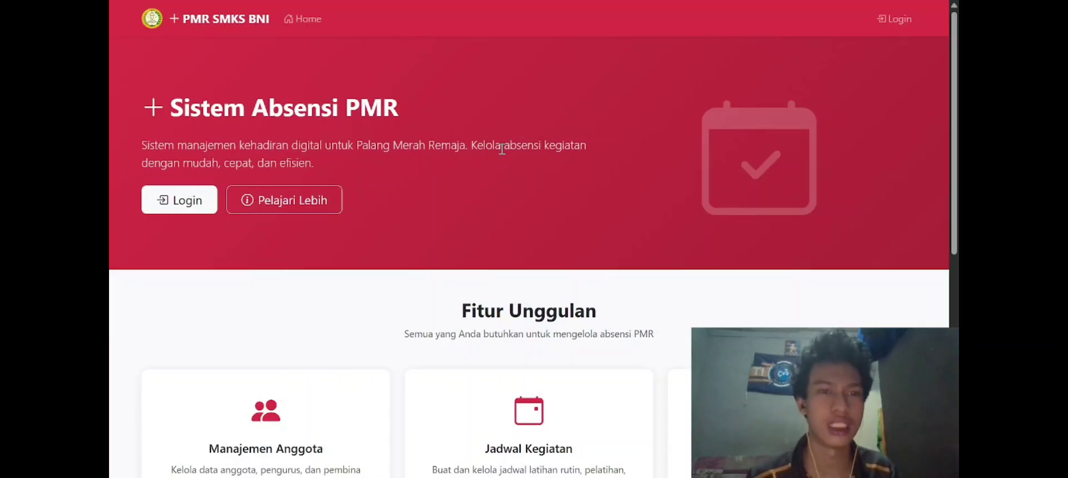
{"action": "scroll", "coordinate": [502, 149], "scroll_direction": "down", "scroll_amount": 1}
{"action": "scroll", "coordinate": [502, 149], "scroll_direction": "down", "scroll_amount": 2}
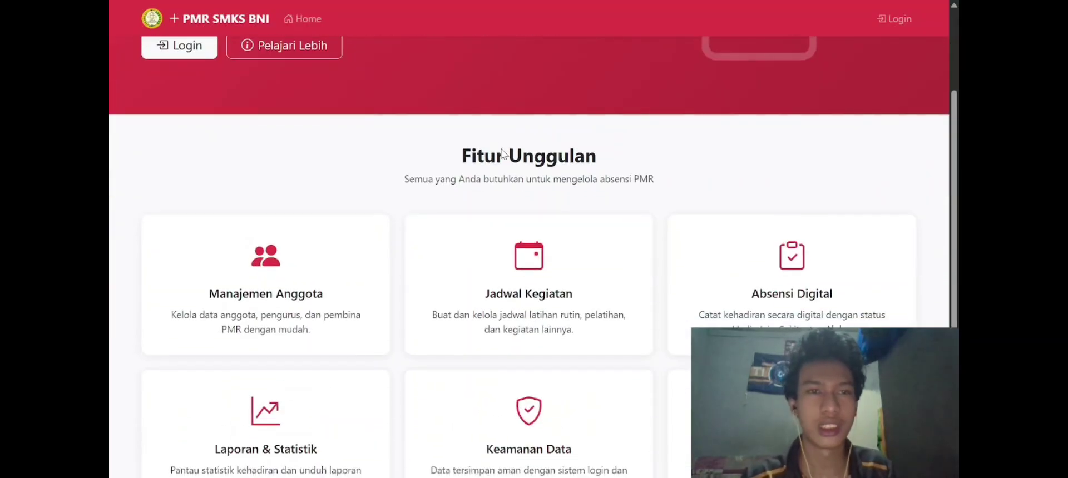
{"action": "scroll", "coordinate": [502, 149], "scroll_direction": "down", "scroll_amount": 1}
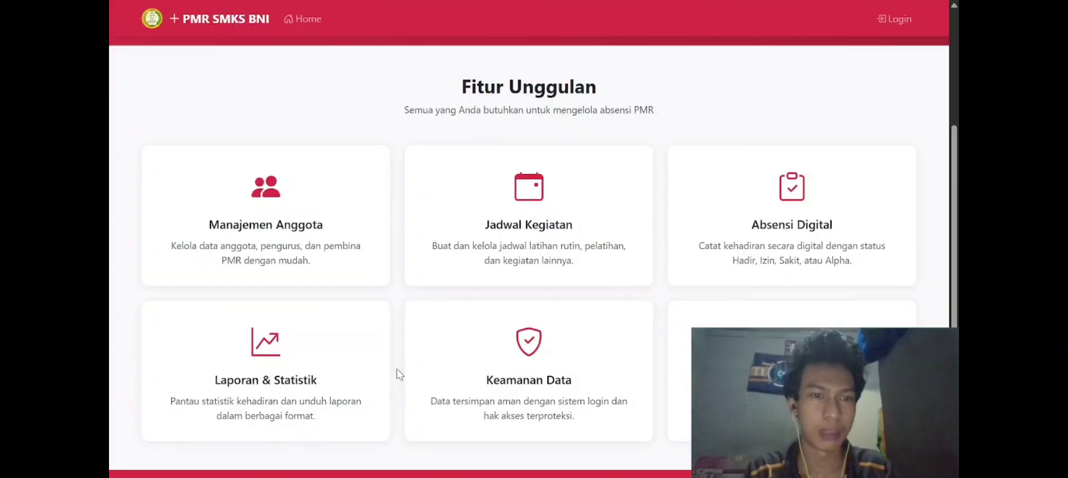
{"action": "scroll", "coordinate": [630, 374], "scroll_direction": "down", "scroll_amount": 2}
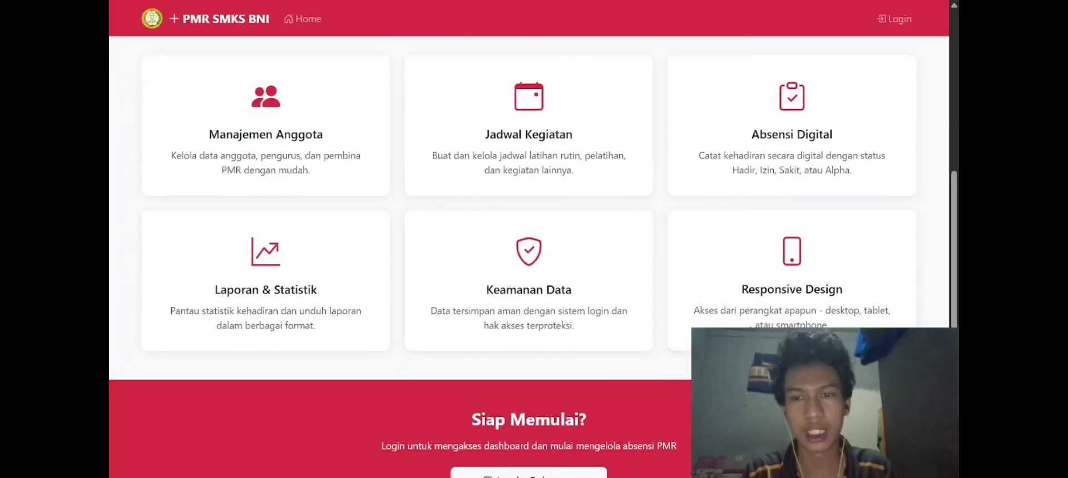
{"action": "scroll", "coordinate": [768, 322], "scroll_direction": "down", "scroll_amount": 2}
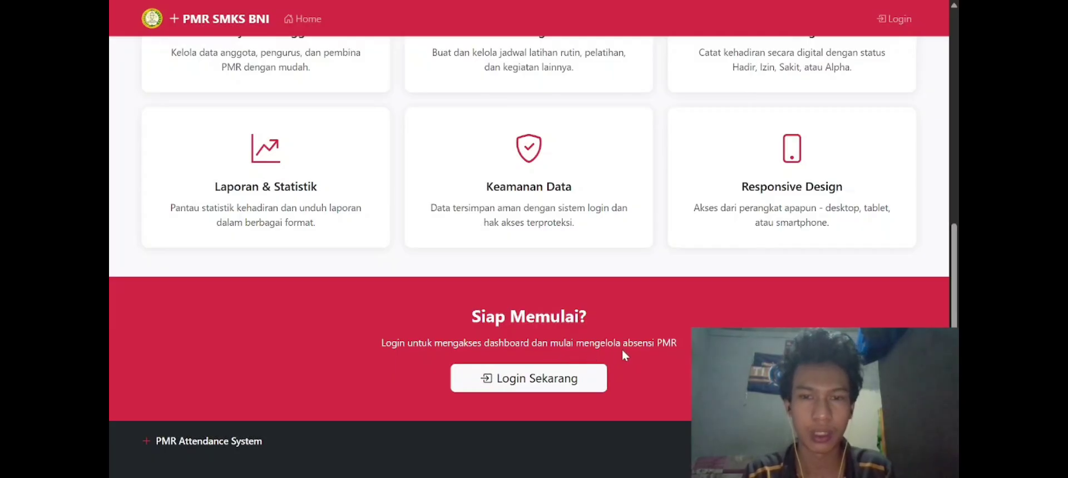
{"action": "scroll", "coordinate": [622, 355], "scroll_direction": "up", "scroll_amount": 8}
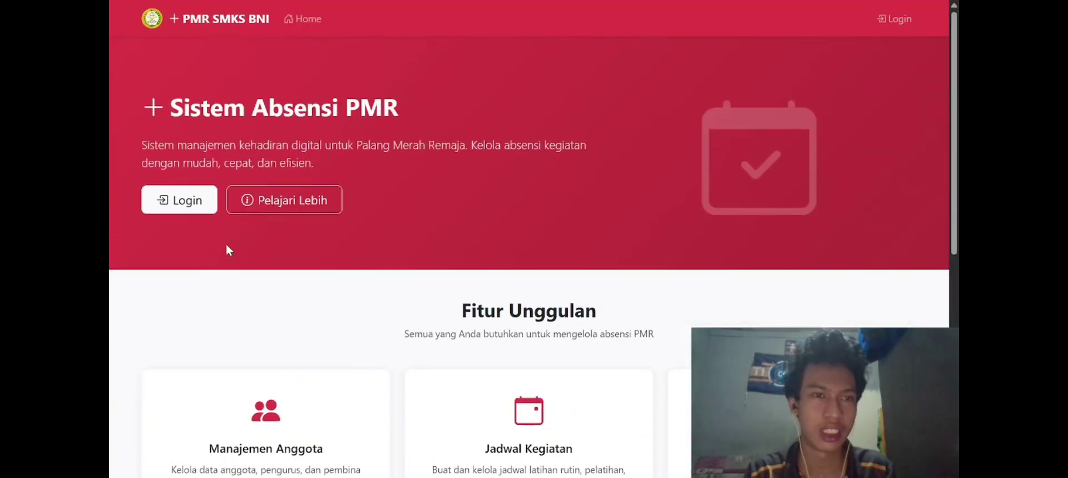
{"action": "left_click", "coordinate": [249, 201]}
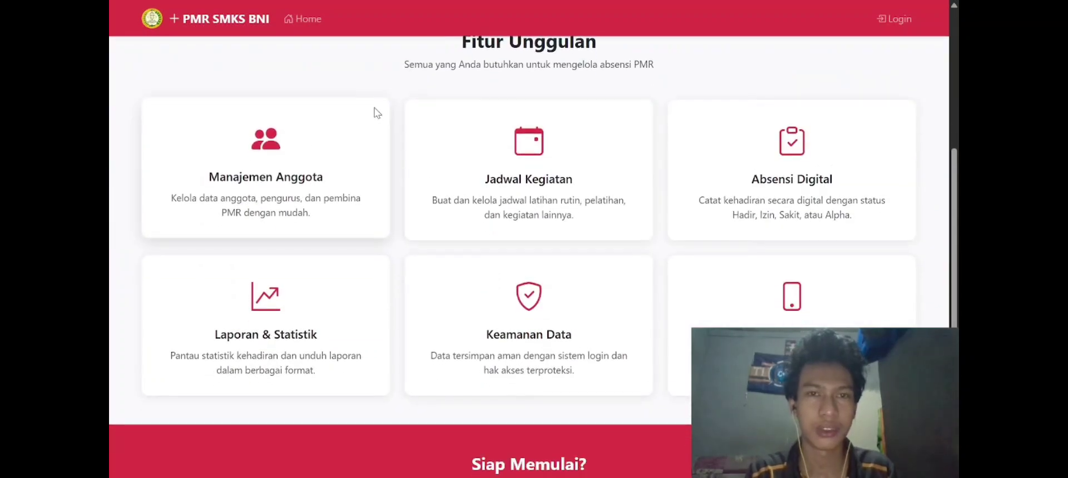
{"action": "scroll", "coordinate": [450, 167], "scroll_direction": "up", "scroll_amount": 5}
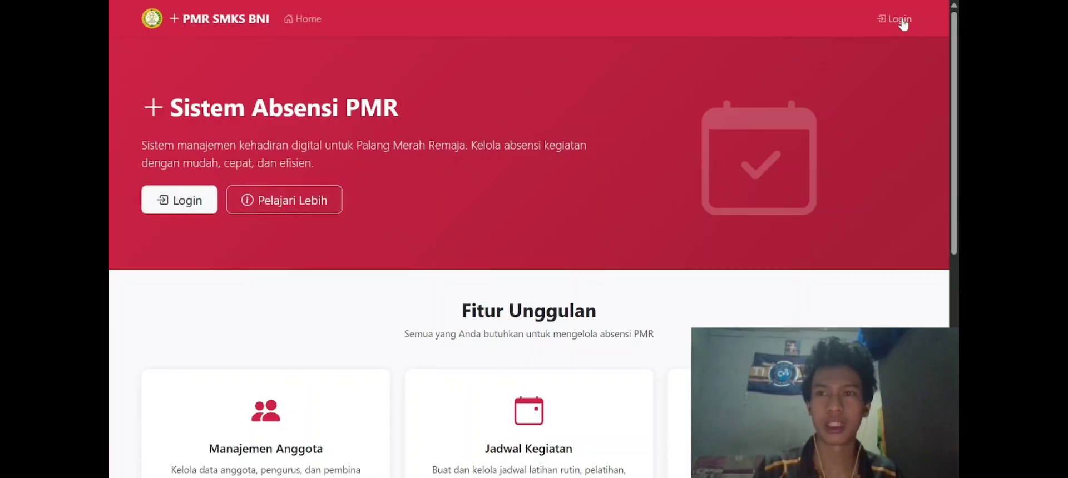
Log in with the saved supervisor NIS and the account password
{"action": "left_click", "coordinate": [209, 204]}
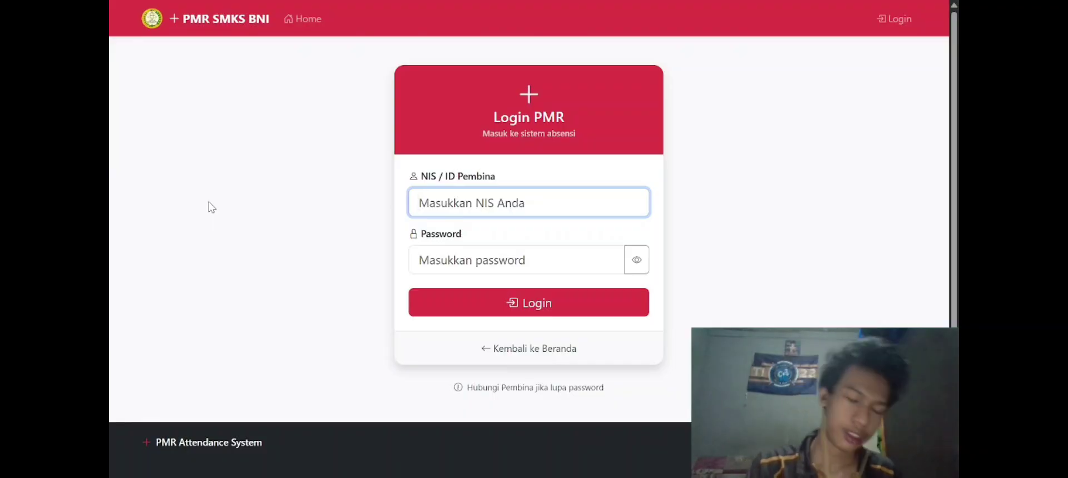
{"action": "type", "text": "P"}
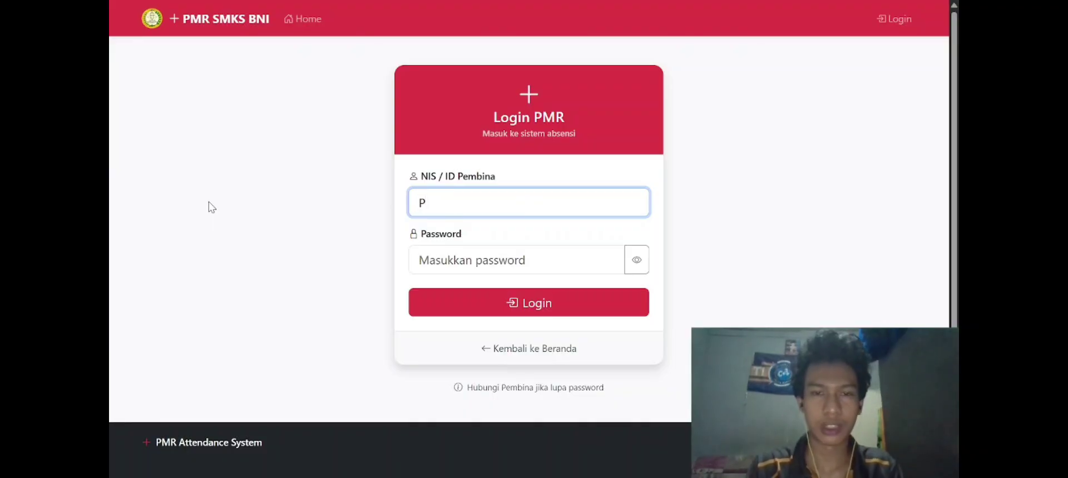
{"action": "left_click", "coordinate": [502, 242]}
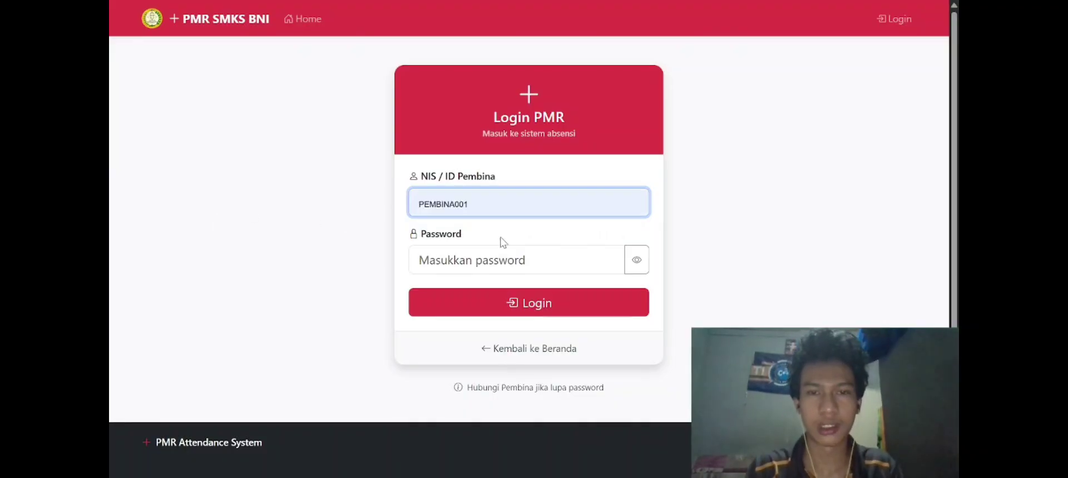
{"action": "left_click", "coordinate": [490, 265]}
{"action": "type", "text": "••••••••"}
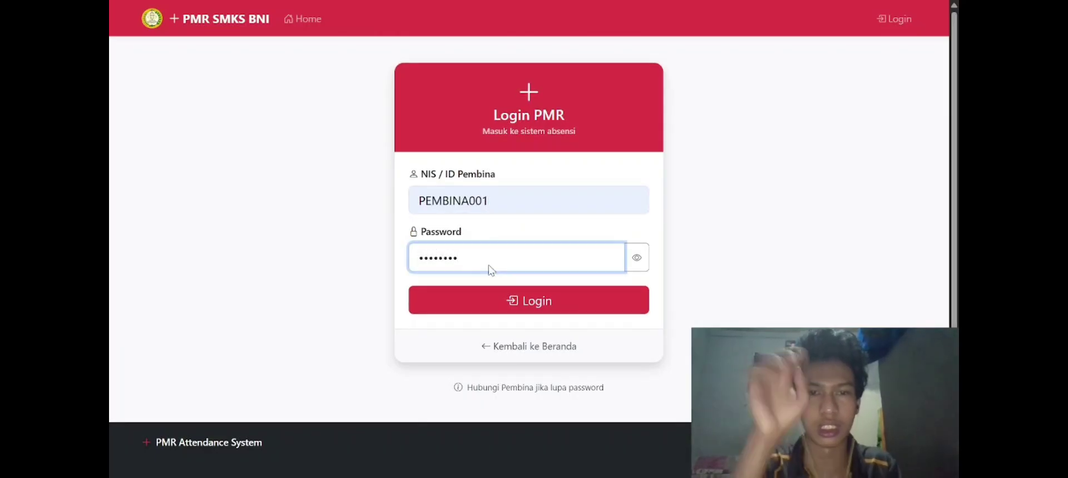
{"action": "key", "text": "Return"}
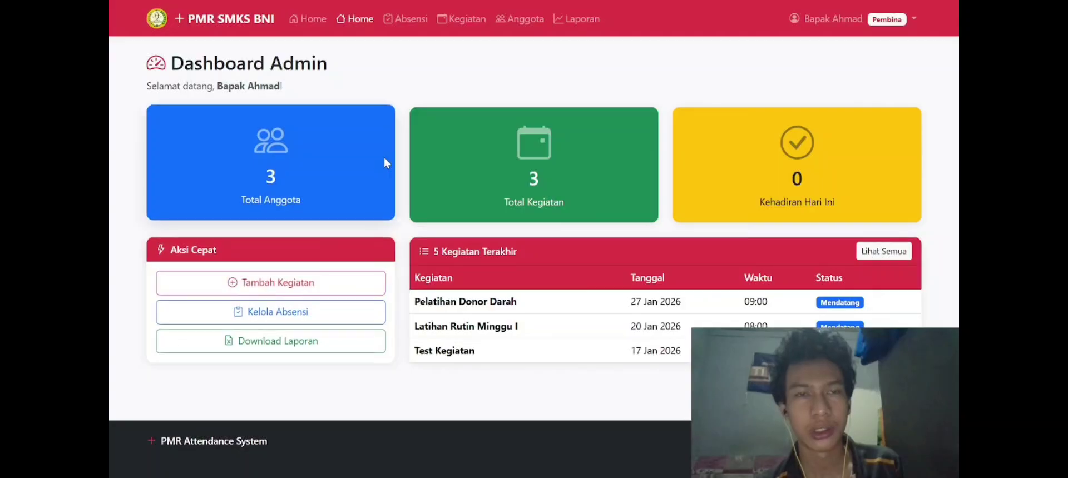
Browse the Absensi, Kegiatan, Anggota and Laporan pages, then return to Absensi
{"action": "left_click", "coordinate": [411, 18]}
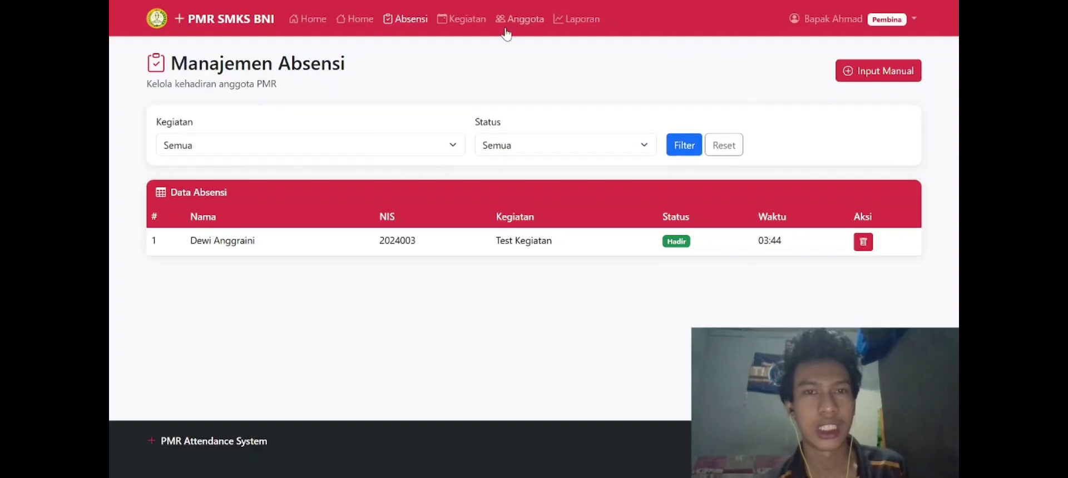
{"action": "left_click", "coordinate": [468, 24]}
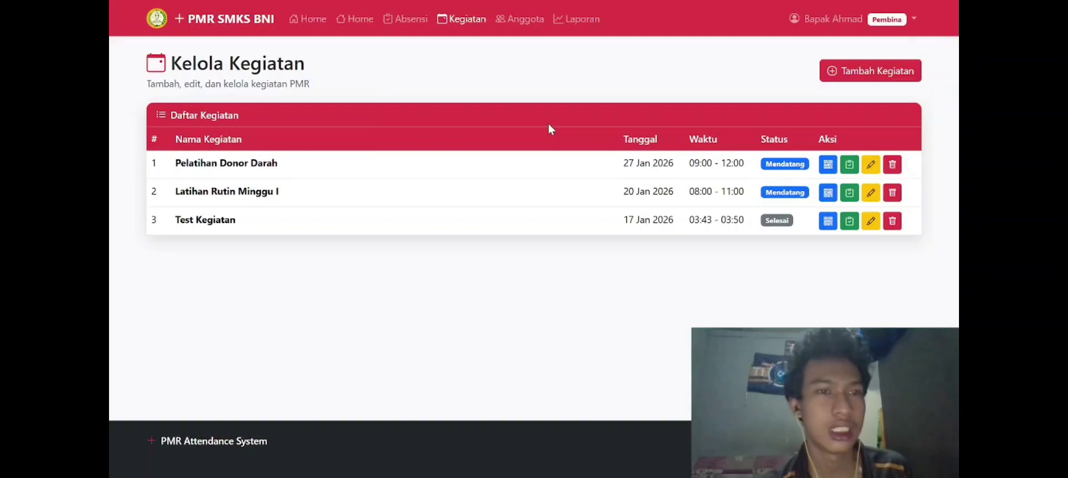
{"action": "left_click", "coordinate": [521, 27]}
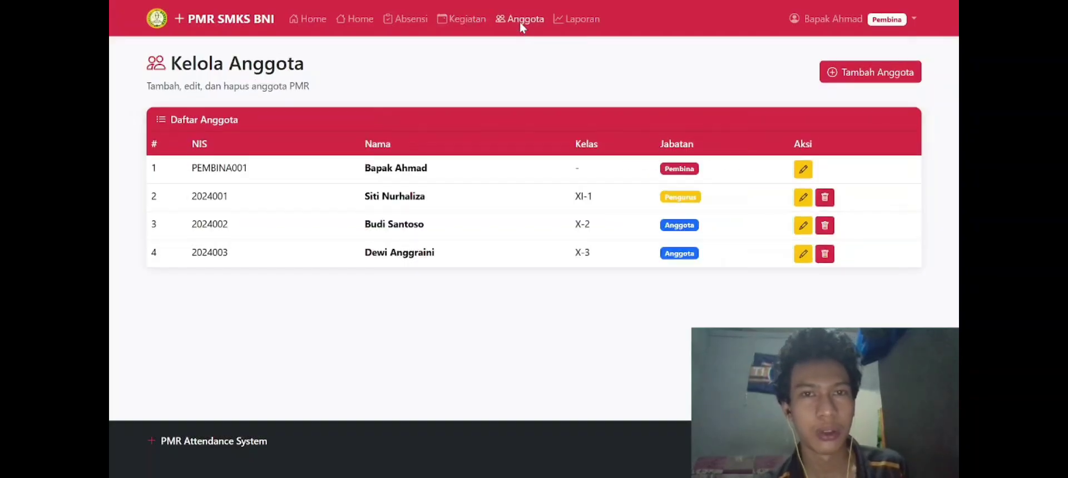
{"action": "left_click", "coordinate": [585, 23]}
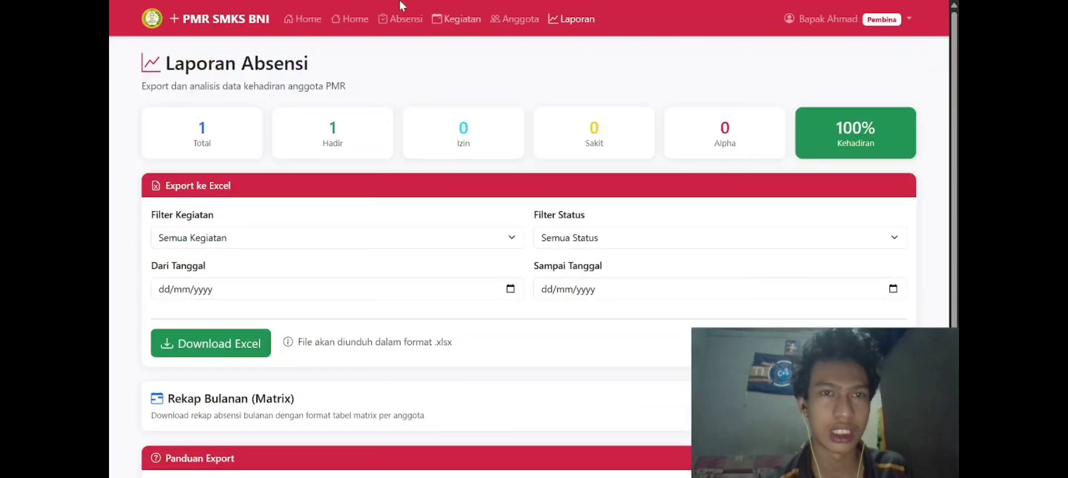
{"action": "left_click", "coordinate": [379, 21]}
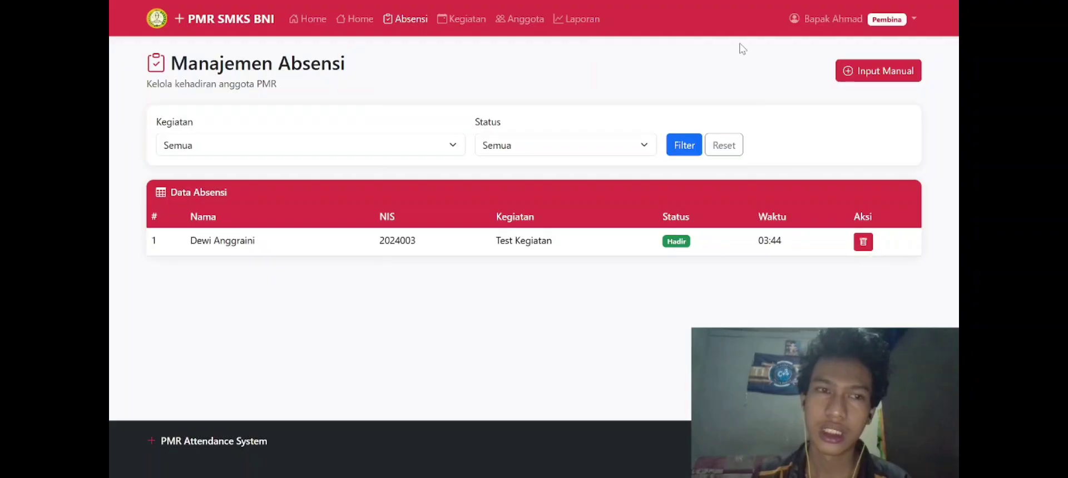
Open the manual attendance form, inspect the status options, close it and revisit Kegiatan
{"action": "left_click", "coordinate": [840, 68]}
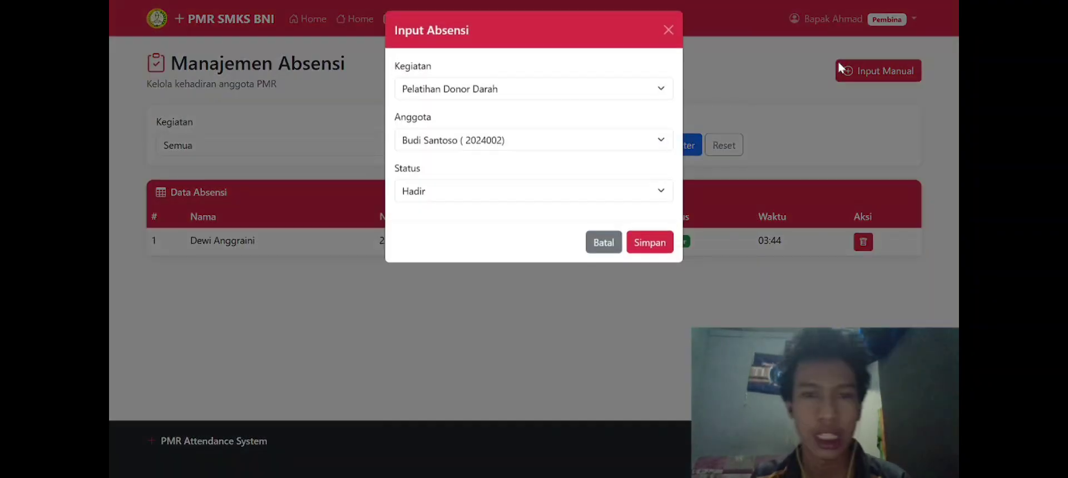
{"action": "left_click", "coordinate": [561, 200]}
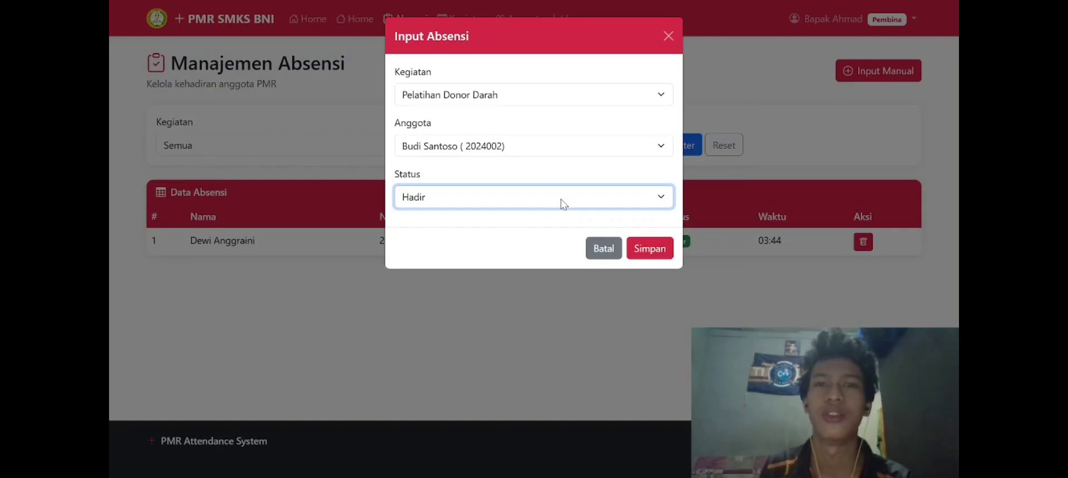
{"action": "left_click", "coordinate": [638, 115]}
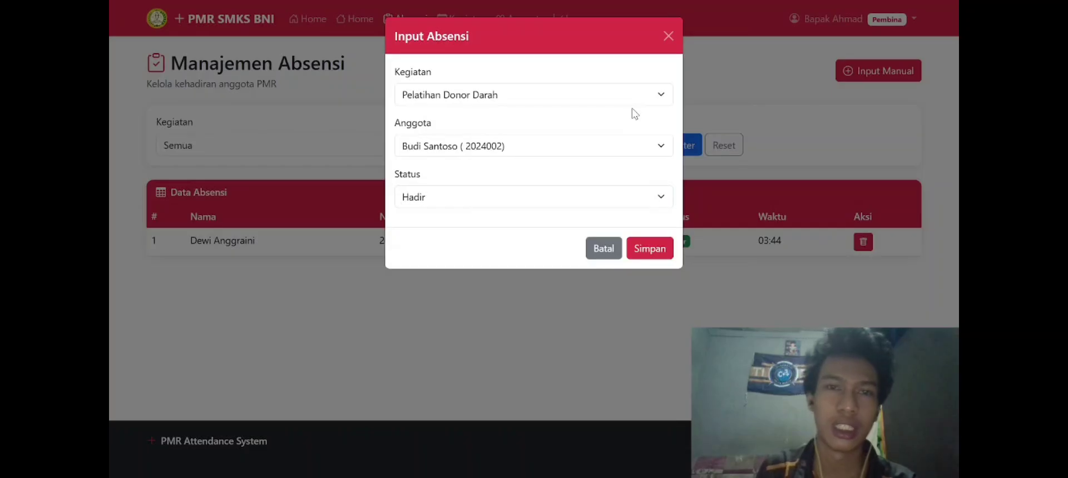
{"action": "left_click_drag", "start_coordinate": [601, 111], "coordinate": [667, 35]}
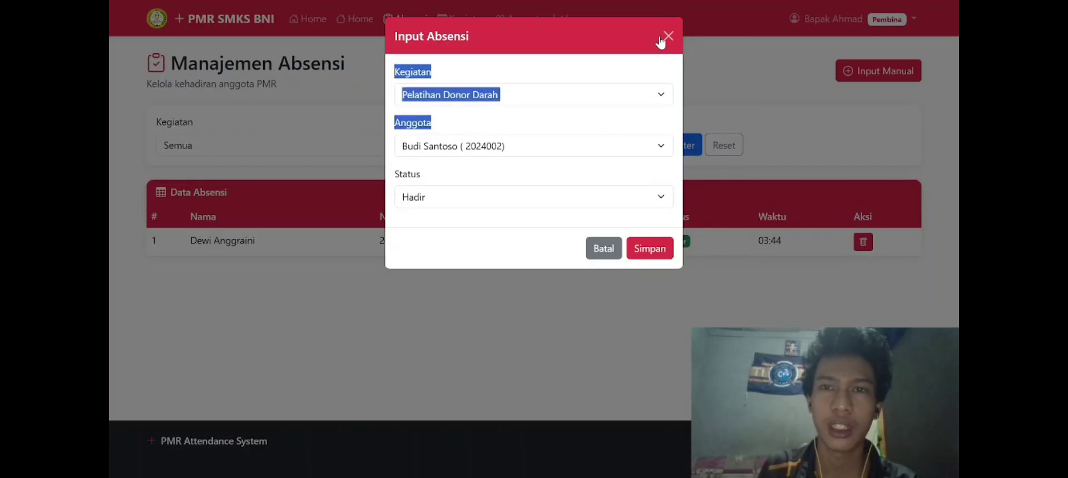
{"action": "left_click", "coordinate": [667, 36]}
{"action": "left_click", "coordinate": [460, 26]}
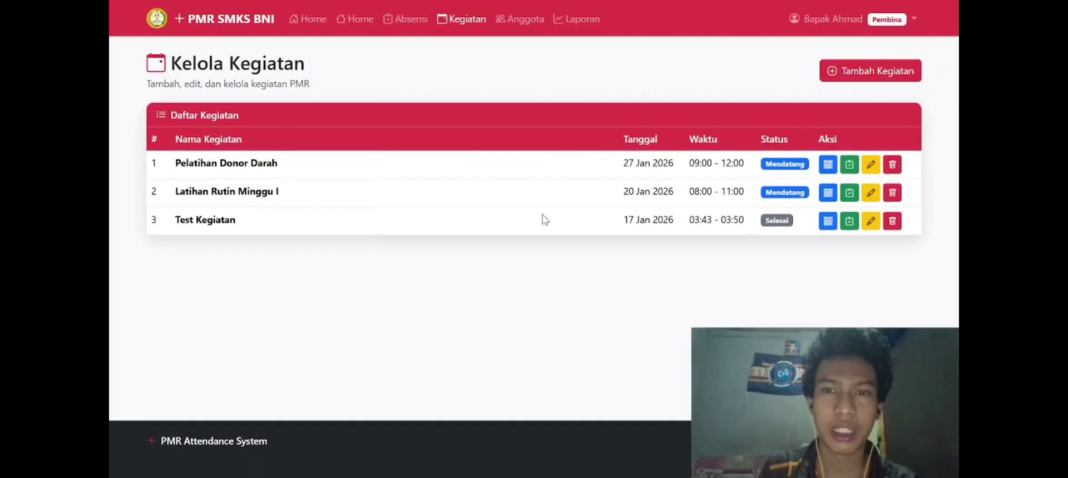
{"action": "left_click", "coordinate": [406, 21]}
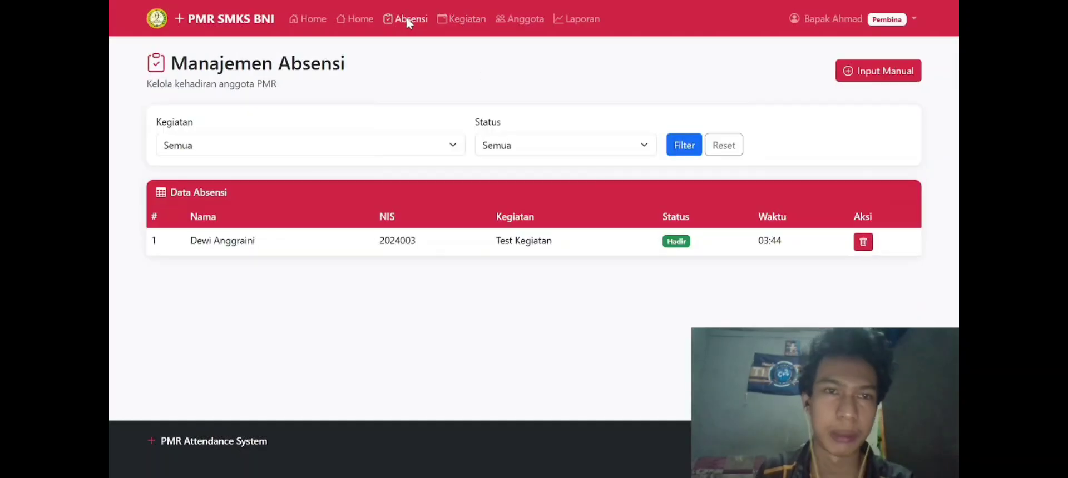
Reopen the form, pick Test Kegiatan, review member and status choices, then cancel
{"action": "left_click", "coordinate": [858, 81]}
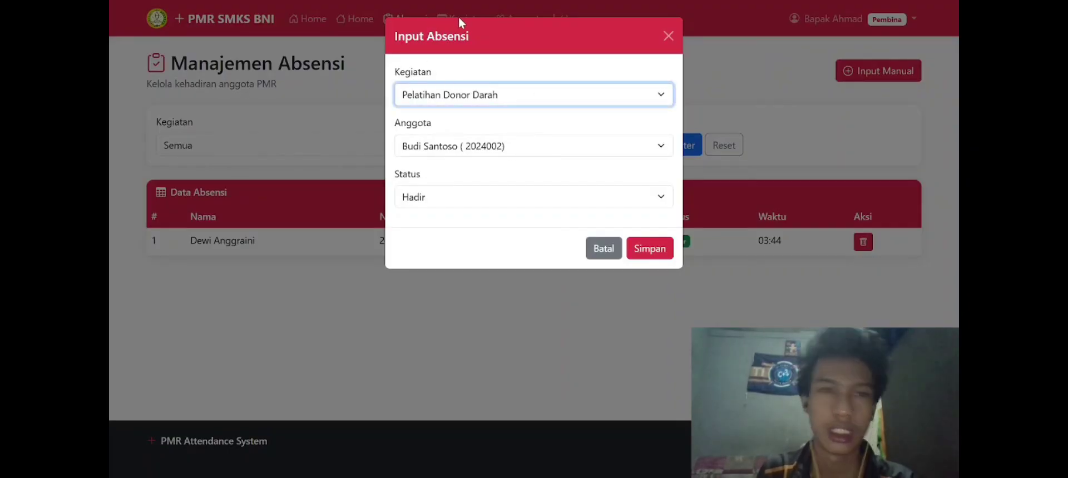
{"action": "left_click", "coordinate": [490, 147]}
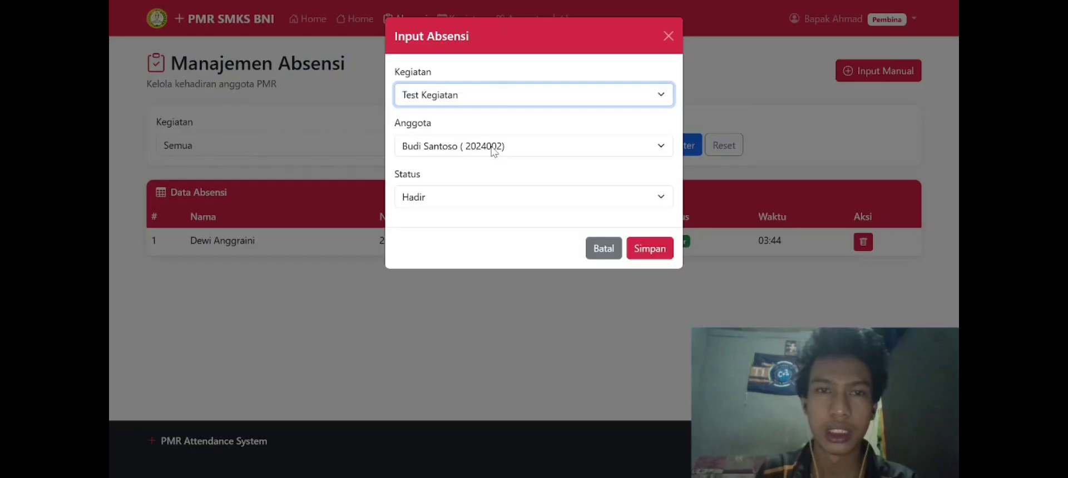
{"action": "left_click", "coordinate": [463, 146]}
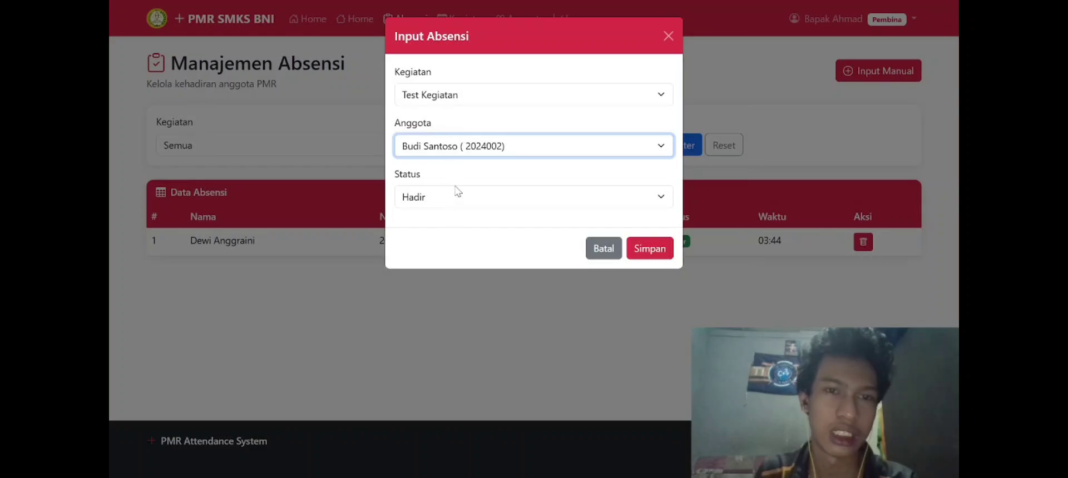
{"action": "left_click", "coordinate": [451, 244]}
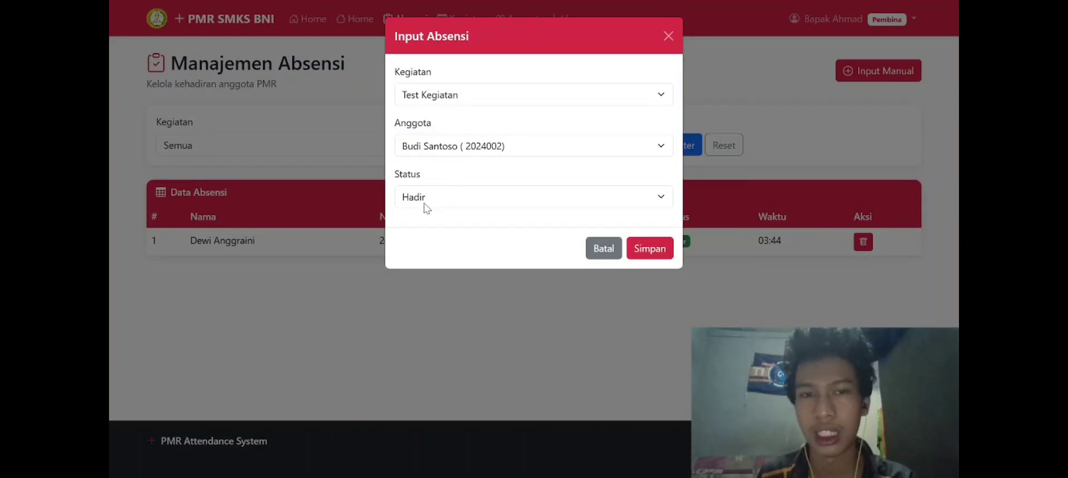
{"action": "left_click", "coordinate": [490, 204]}
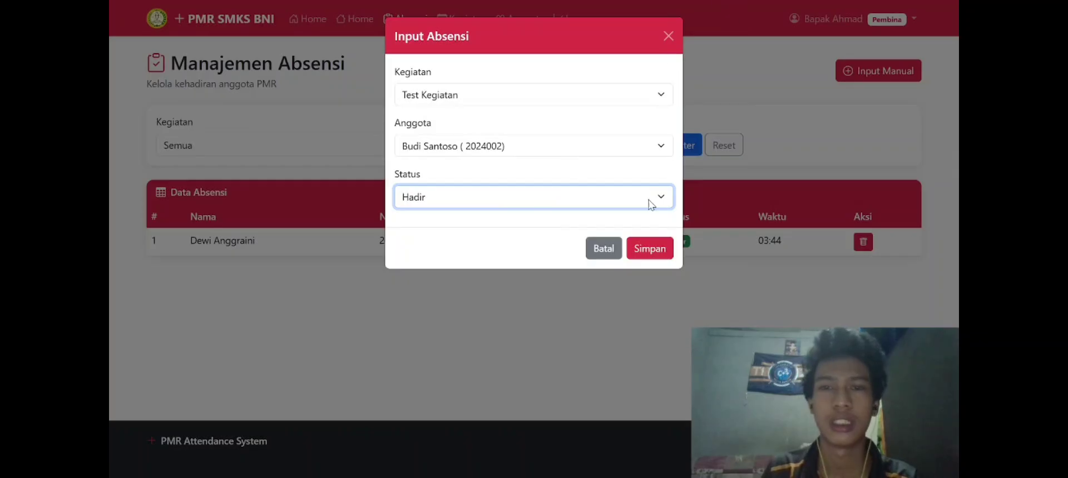
{"action": "left_click", "coordinate": [599, 249]}
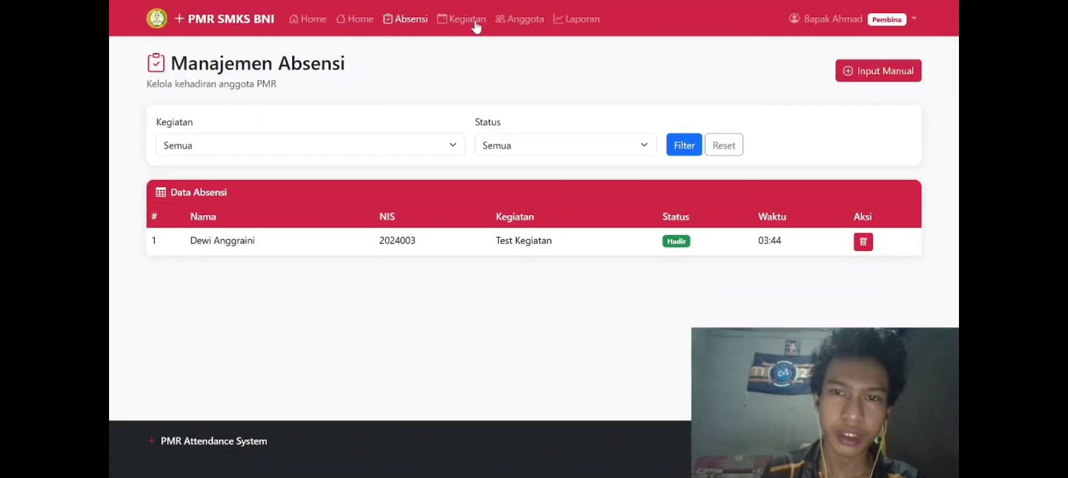
Display and close the attendance QR code for Pelatihan Donor Darah
{"action": "left_click", "coordinate": [449, 20]}
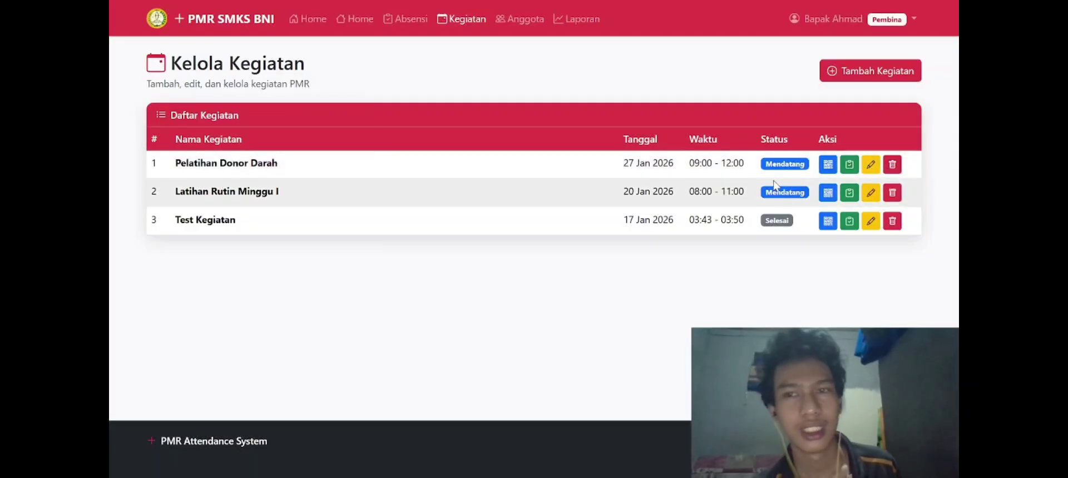
{"action": "left_click", "coordinate": [827, 164]}
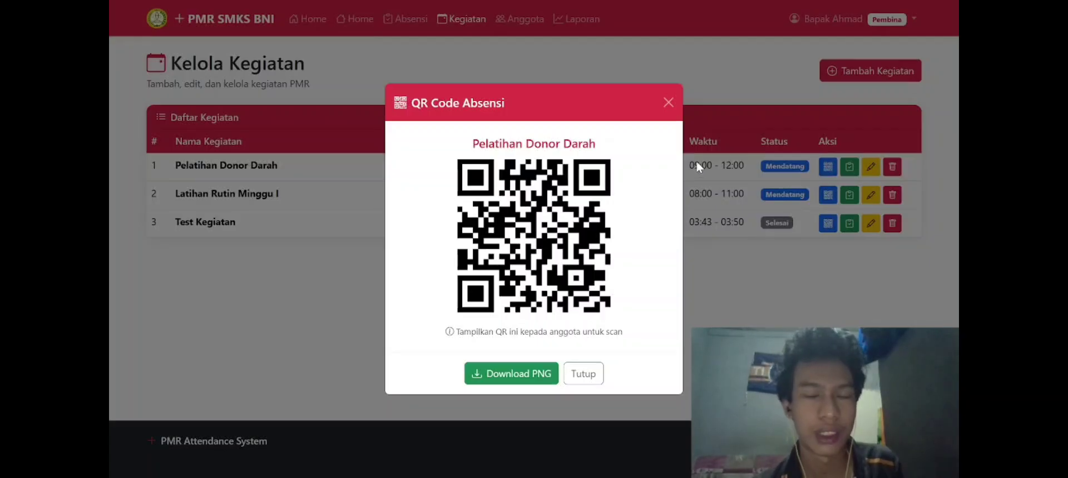
{"action": "left_click", "coordinate": [668, 103]}
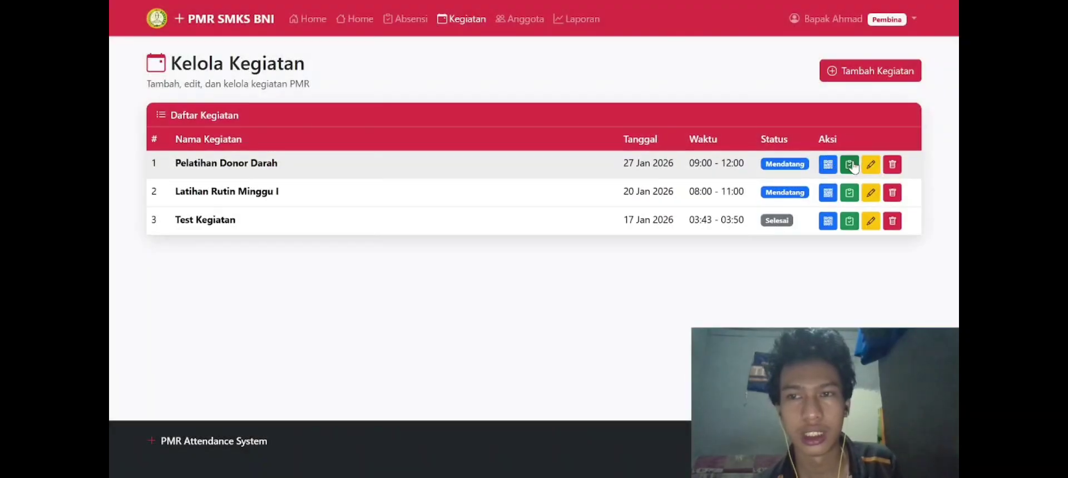
Check Pelatihan Donor Darah's empty attendance records, reload all attendance, then return to Kegiatan
{"action": "left_click", "coordinate": [849, 165]}
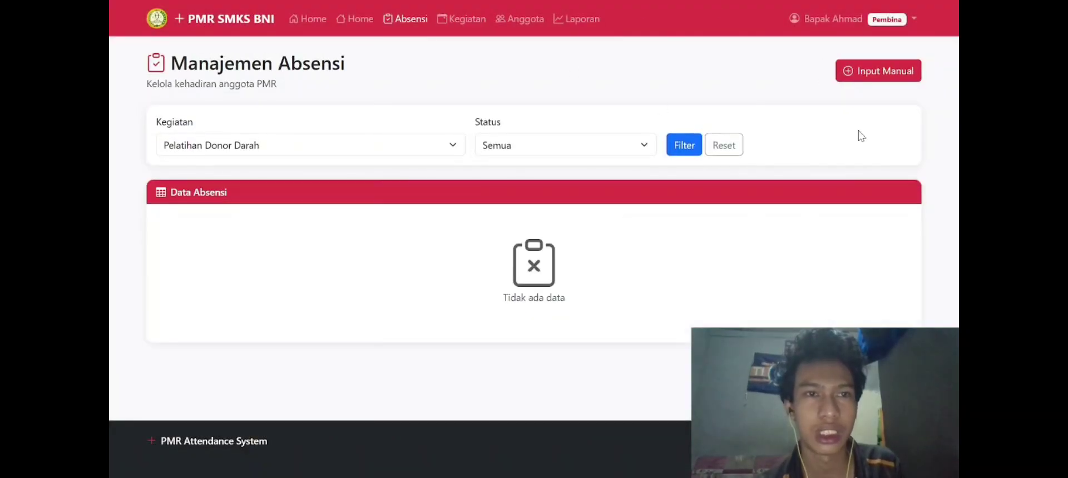
{"action": "left_click", "coordinate": [685, 144]}
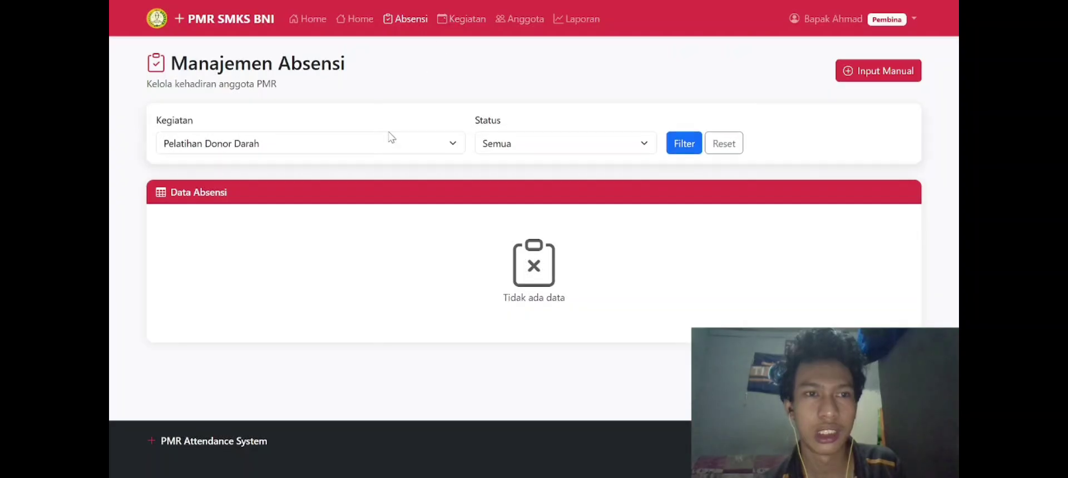
{"action": "left_click", "coordinate": [407, 25]}
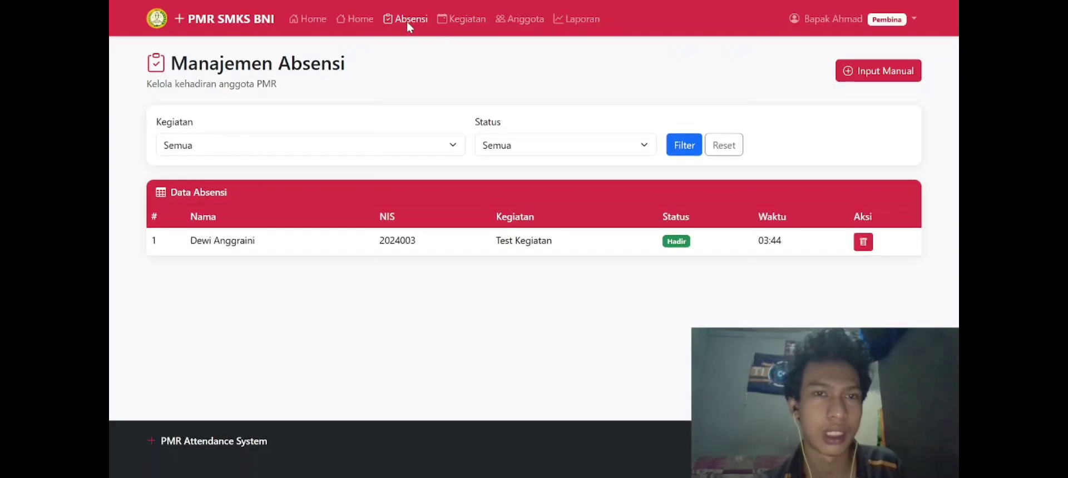
{"action": "left_click", "coordinate": [365, 143]}
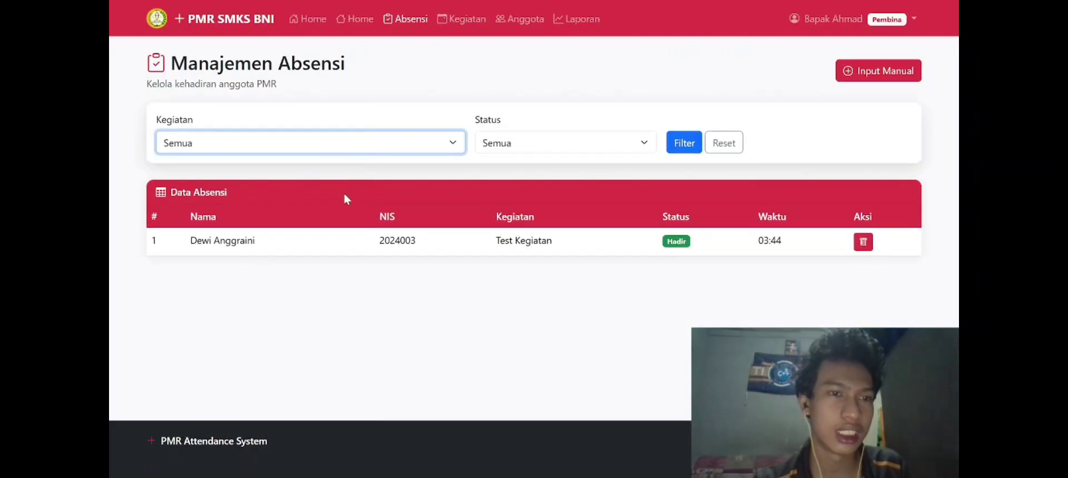
{"action": "left_click_drag", "start_coordinate": [419, 45], "coordinate": [456, 14]}
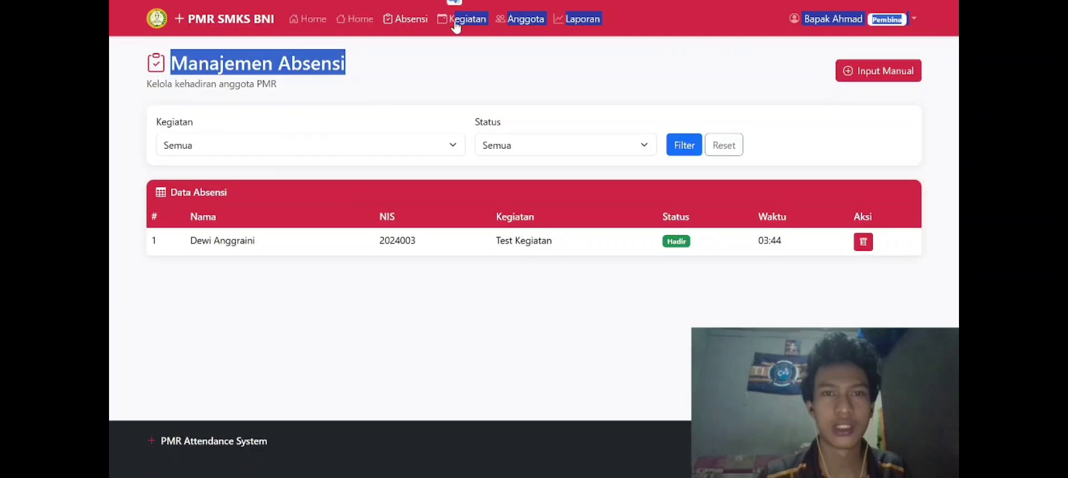
{"action": "left_click", "coordinate": [457, 20]}
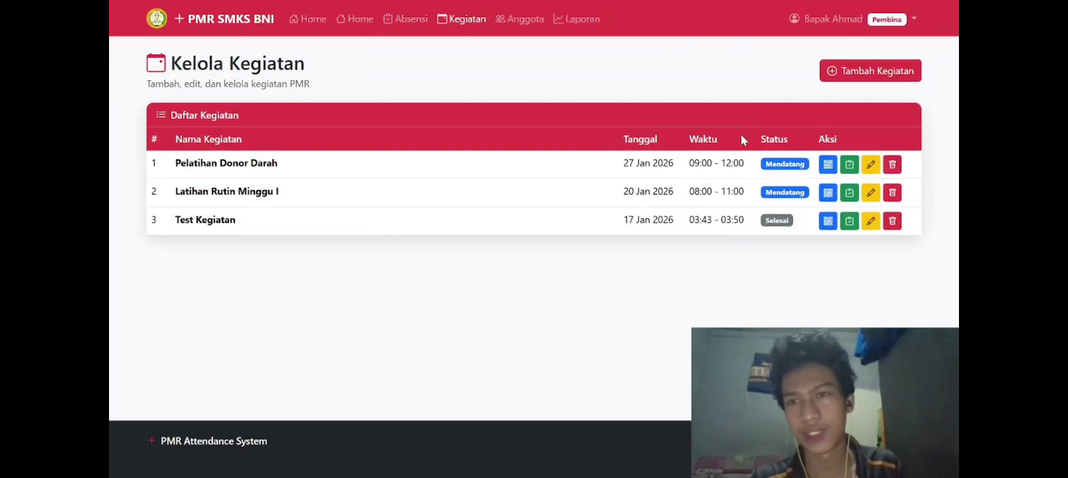
{"action": "left_click", "coordinate": [870, 166]}
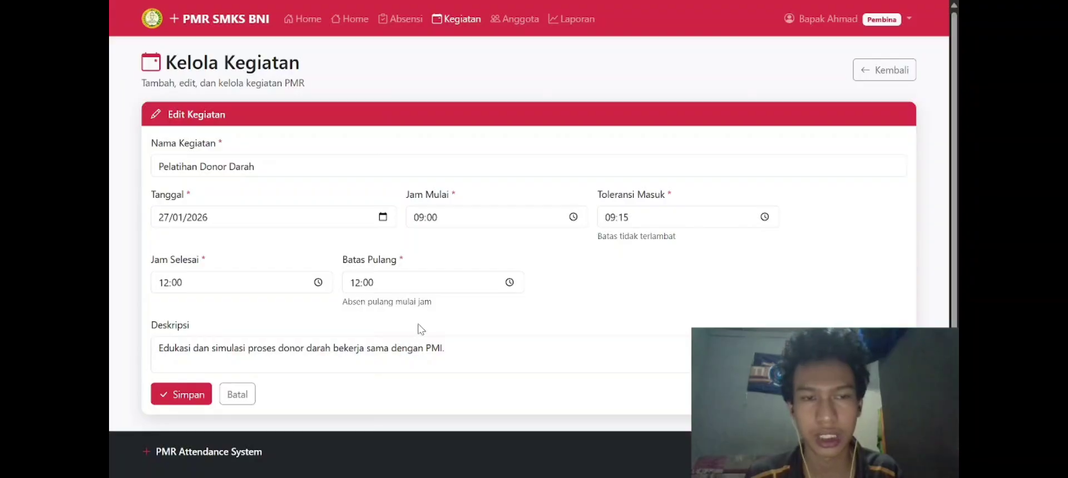
{"action": "left_click", "coordinate": [239, 393]}
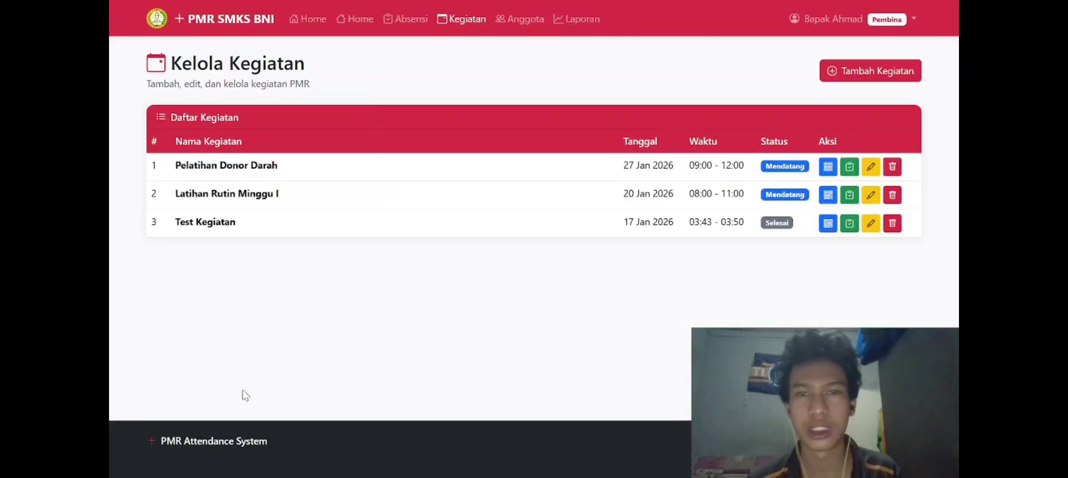
{"action": "left_click", "coordinate": [834, 71]}
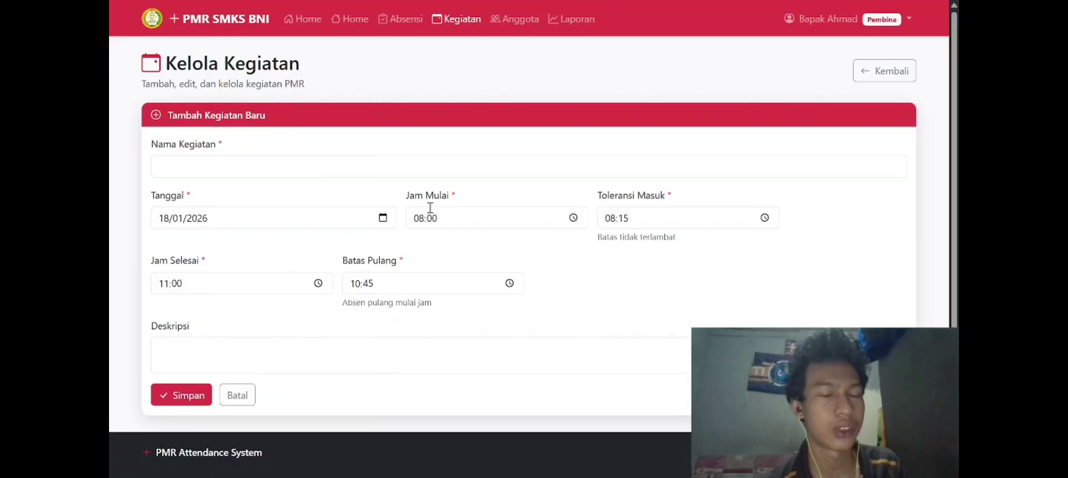
{"action": "left_click", "coordinate": [247, 395]}
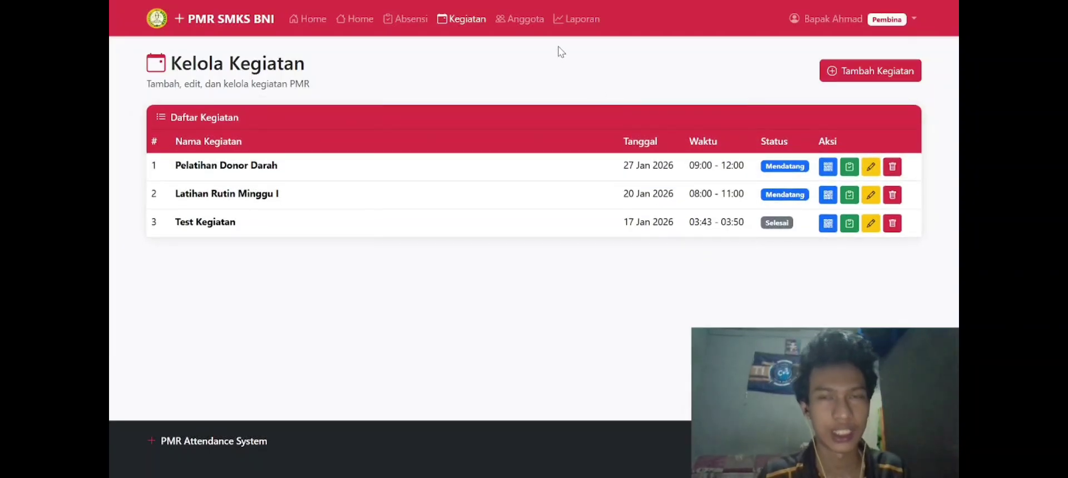
Add activity 'Test Kegiatan 2' on 18 Jan 2026, 08:00–11:00
{"action": "left_click", "coordinate": [905, 79]}
{"action": "left_click", "coordinate": [571, 160]}
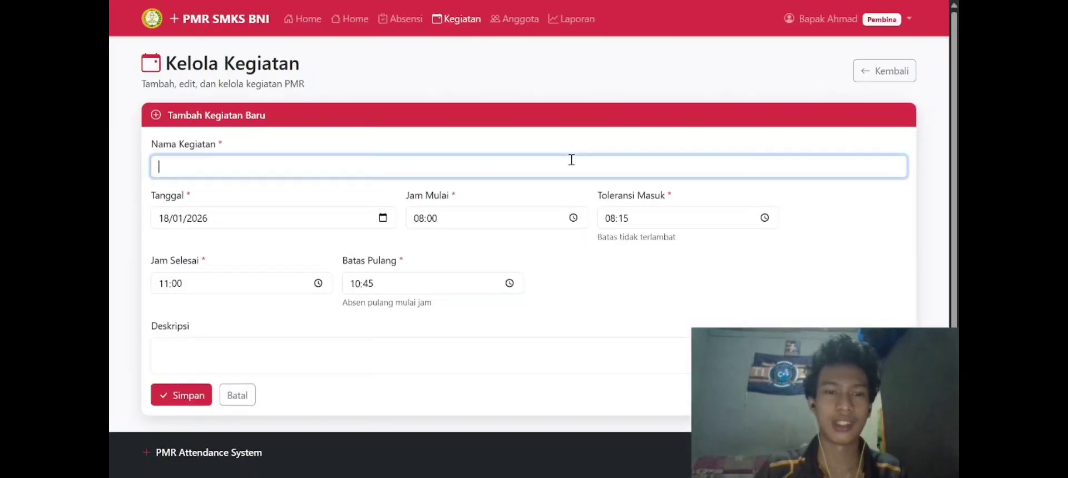
{"action": "left_click", "coordinate": [288, 207]}
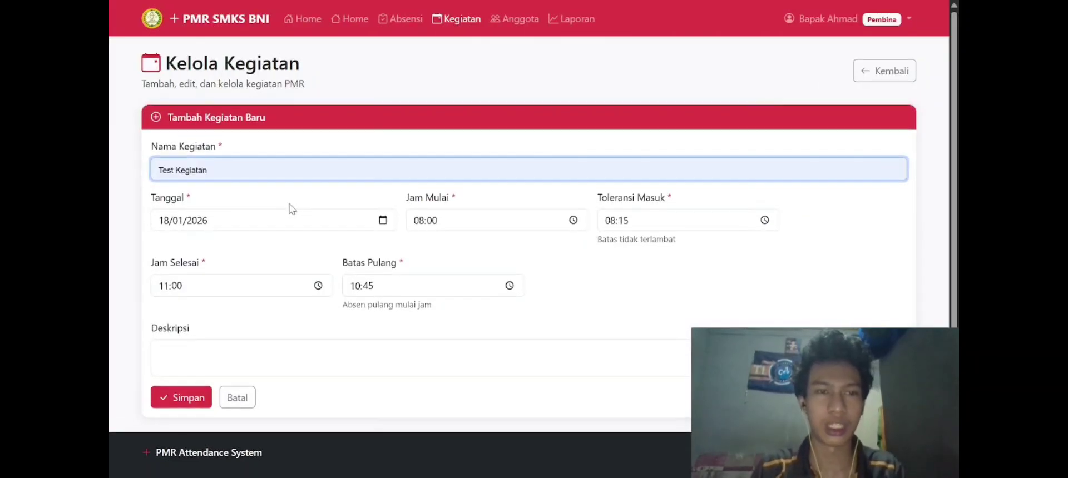
{"action": "type", "text": "2"}
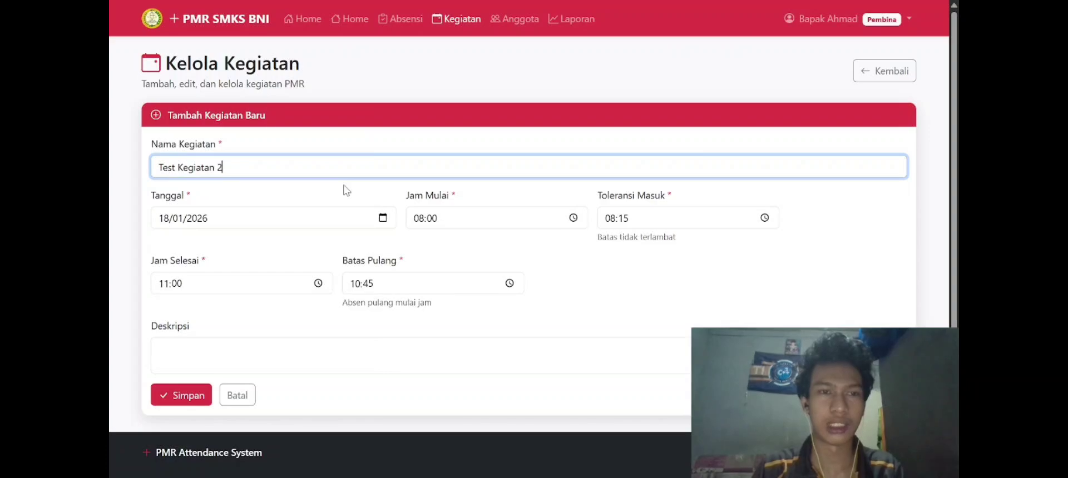
{"action": "left_click", "coordinate": [182, 395]}
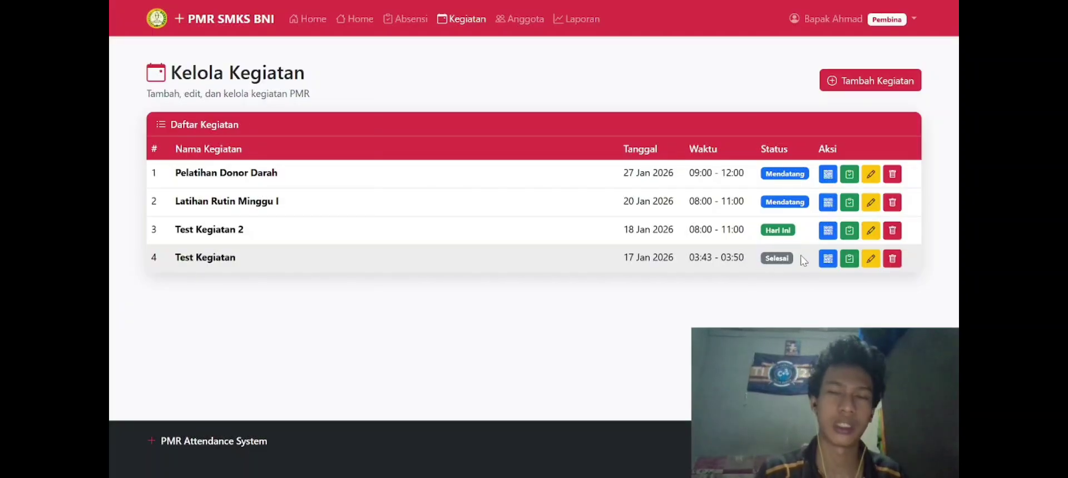
Cancel editing Test Kegiatan, delete Test Kegiatan 2, and go to the Anggota page
{"action": "left_click", "coordinate": [871, 259]}
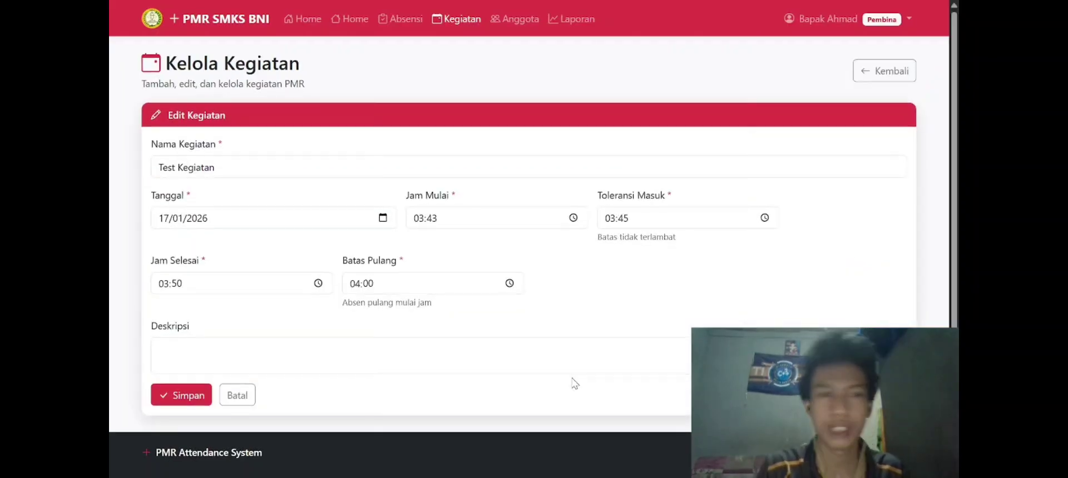
{"action": "left_click", "coordinate": [251, 399]}
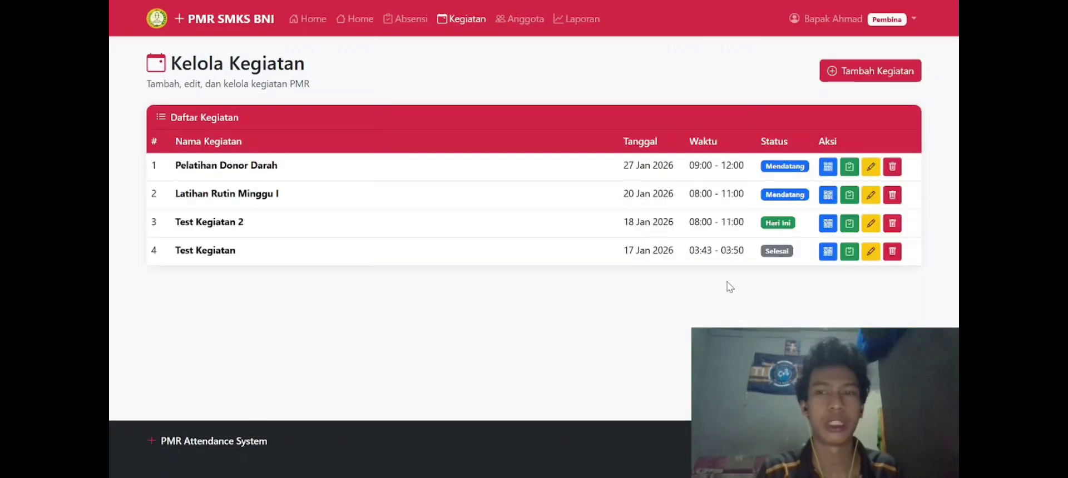
{"action": "left_click", "coordinate": [893, 223]}
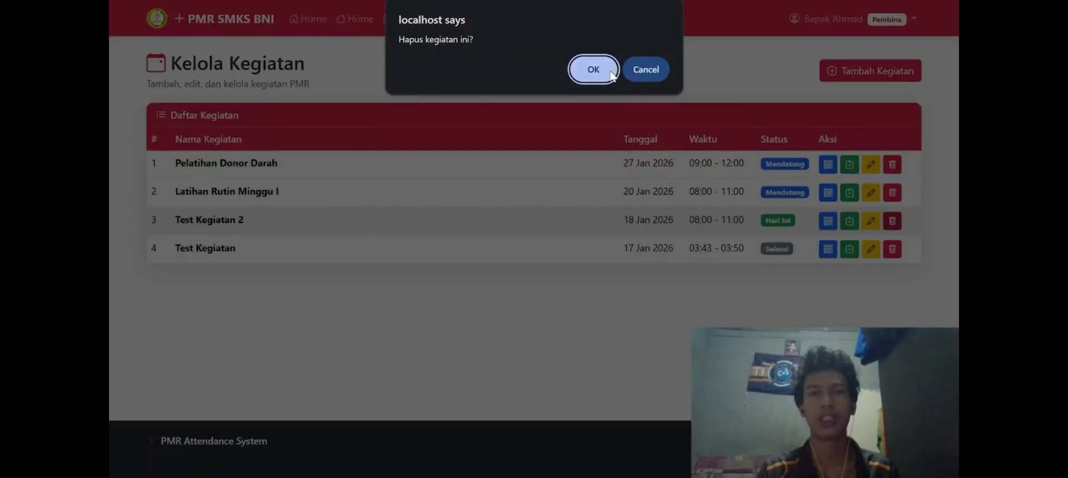
{"action": "left_click", "coordinate": [614, 70]}
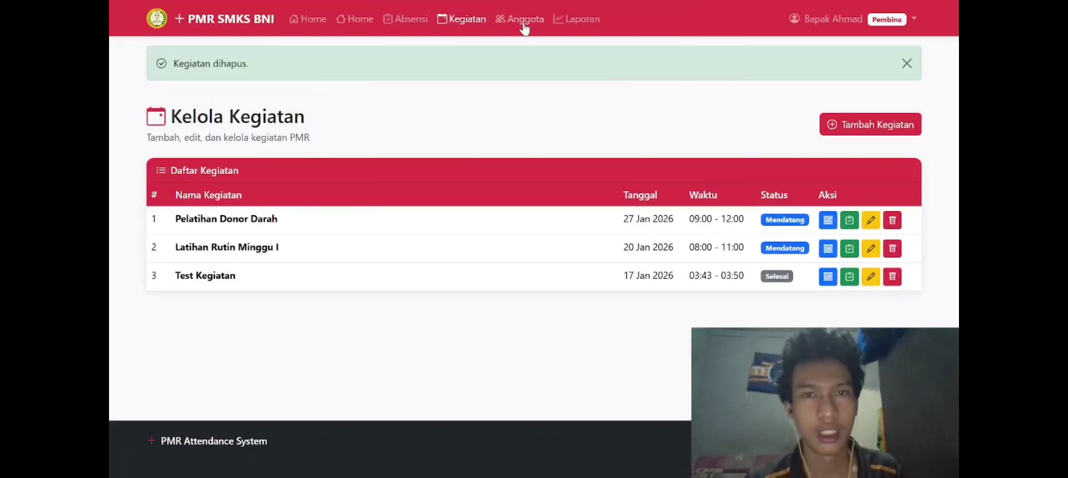
{"action": "left_click", "coordinate": [522, 23]}
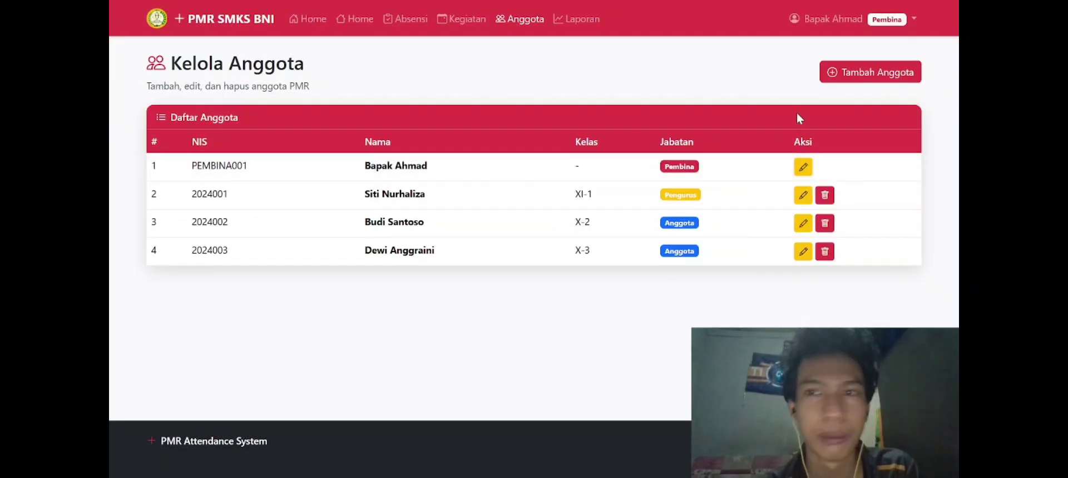
{"action": "left_click", "coordinate": [858, 83]}
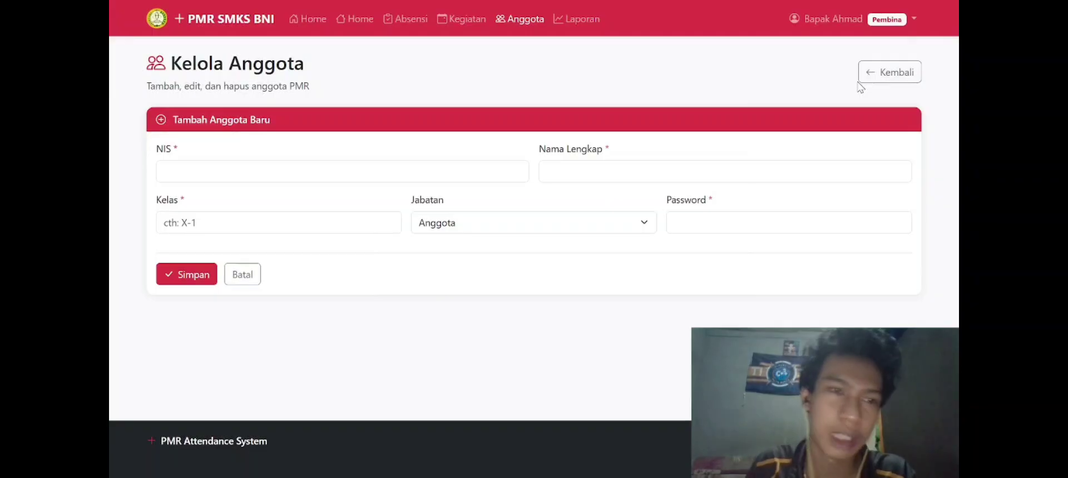
{"action": "left_click", "coordinate": [549, 228]}
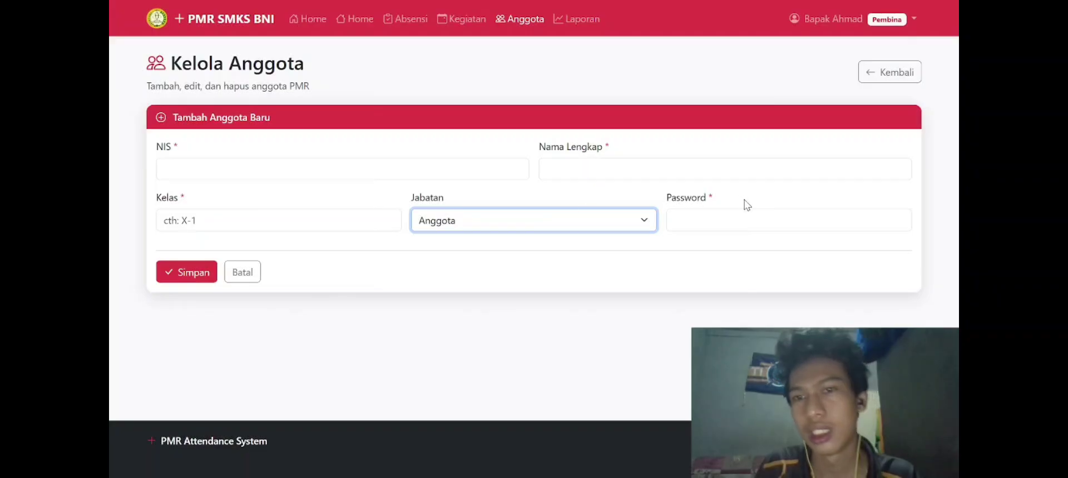
{"action": "left_click", "coordinate": [751, 231]}
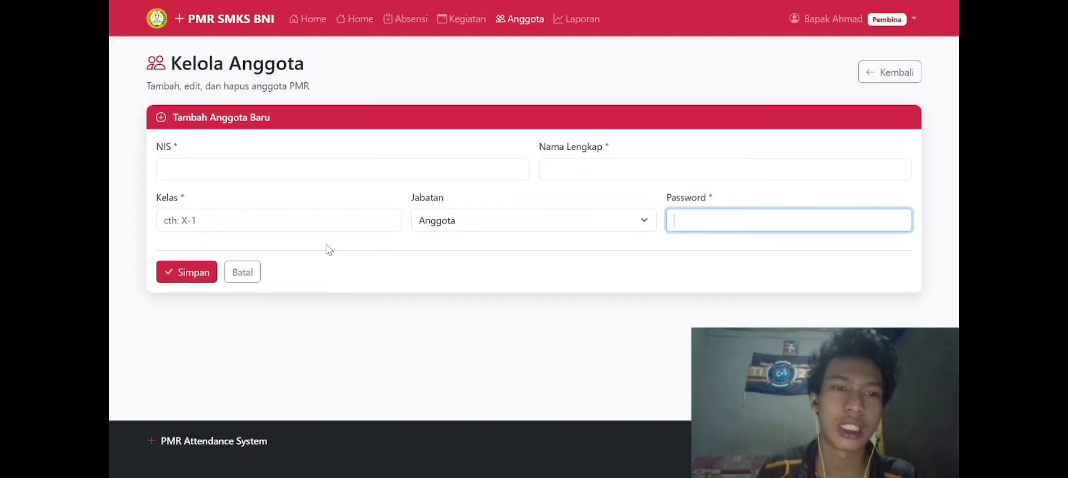
{"action": "left_click", "coordinate": [242, 281]}
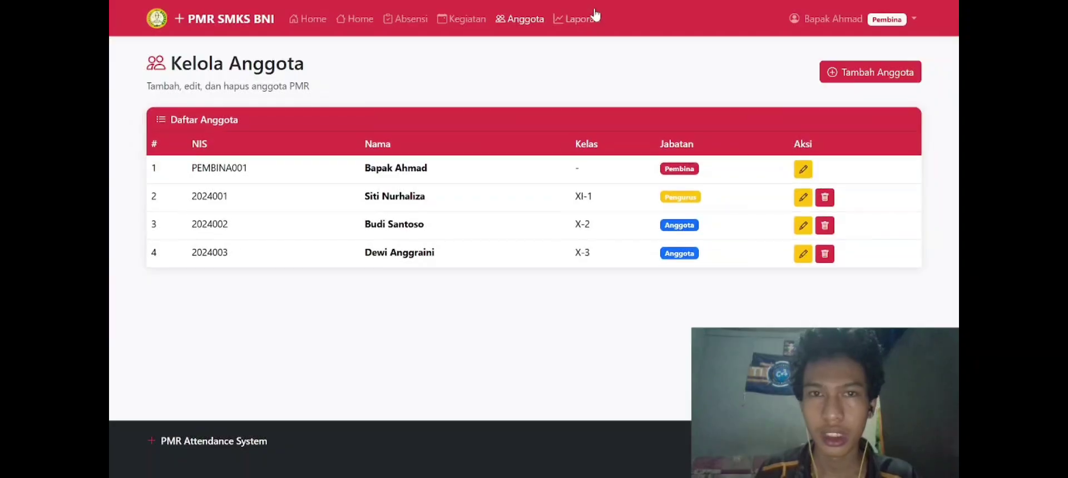
{"action": "left_click", "coordinate": [591, 16]}
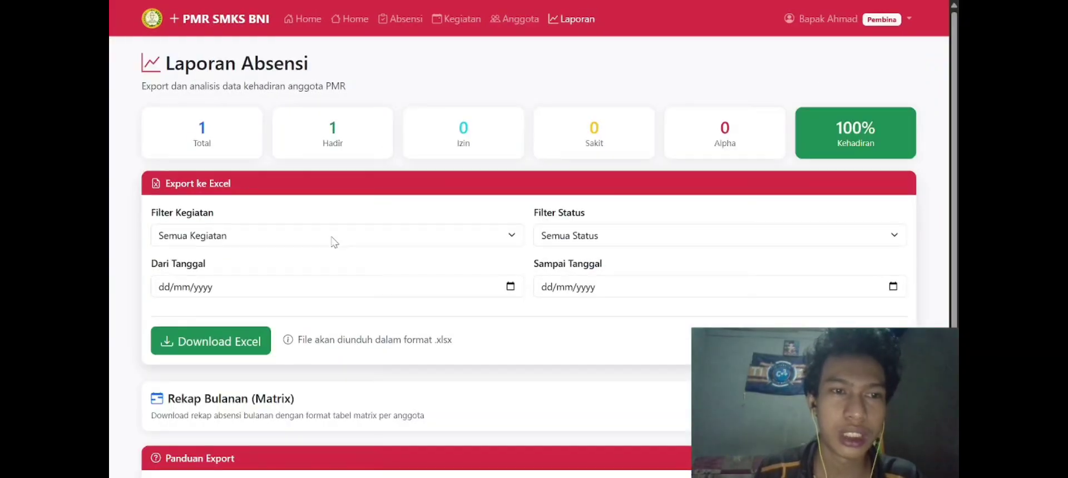
{"action": "left_click", "coordinate": [358, 234]}
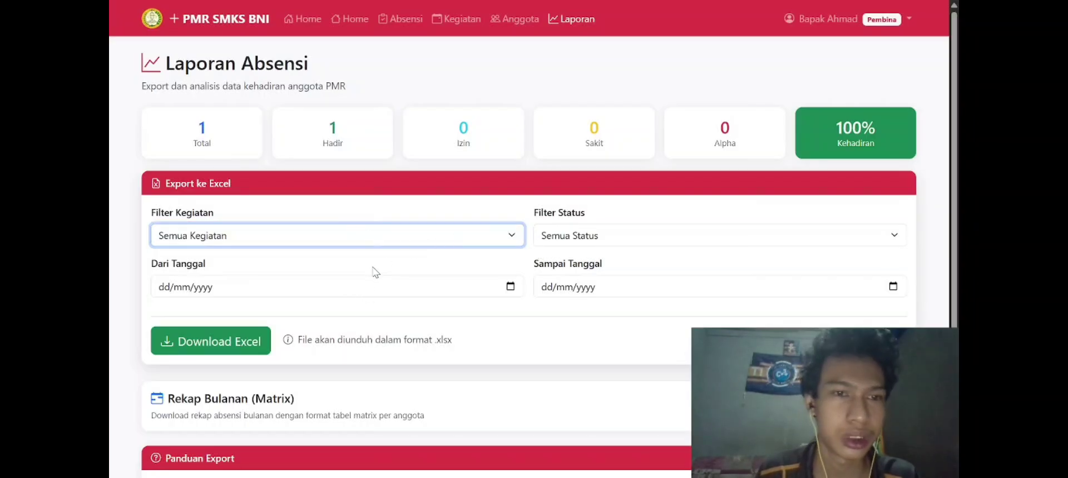
{"action": "scroll", "coordinate": [405, 224], "scroll_direction": "down", "scroll_amount": 2}
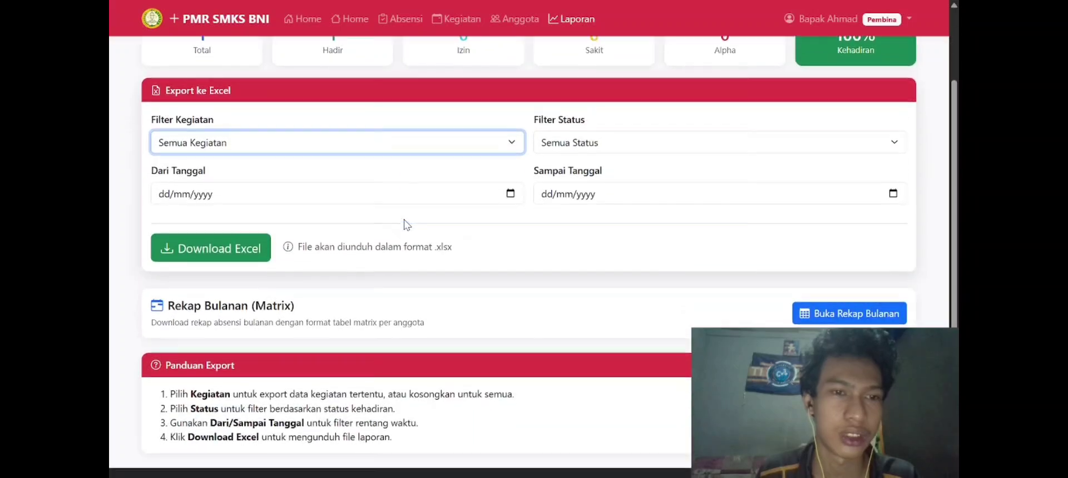
{"action": "left_click", "coordinate": [233, 258]}
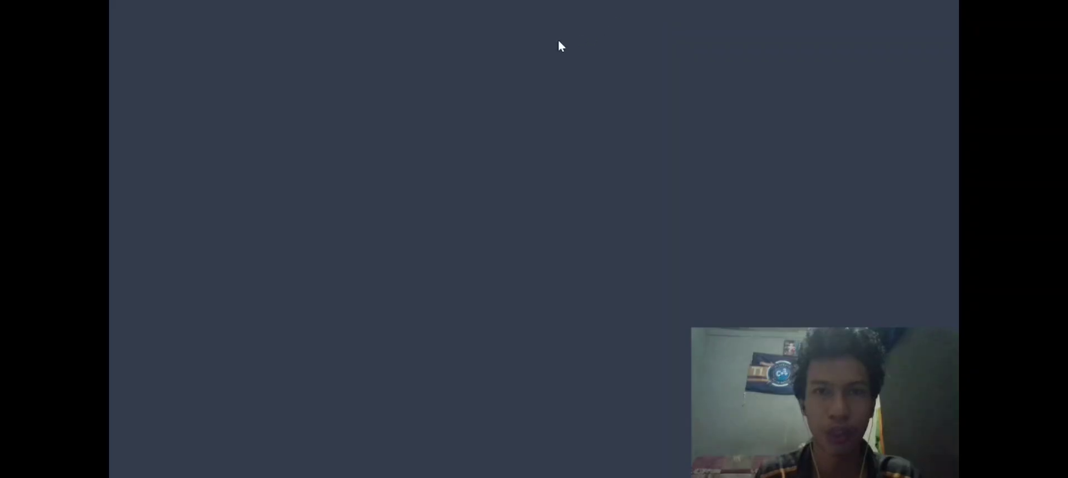
Open the newest exported attendance report in Excel, look through it, and close it
{"action": "key", "text": "F11"}
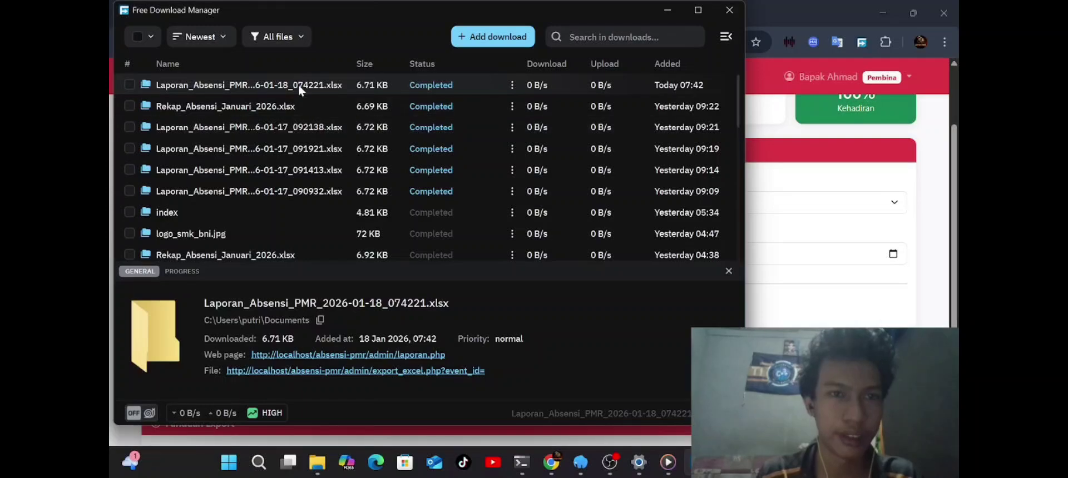
{"action": "double_click", "coordinate": [299, 88]}
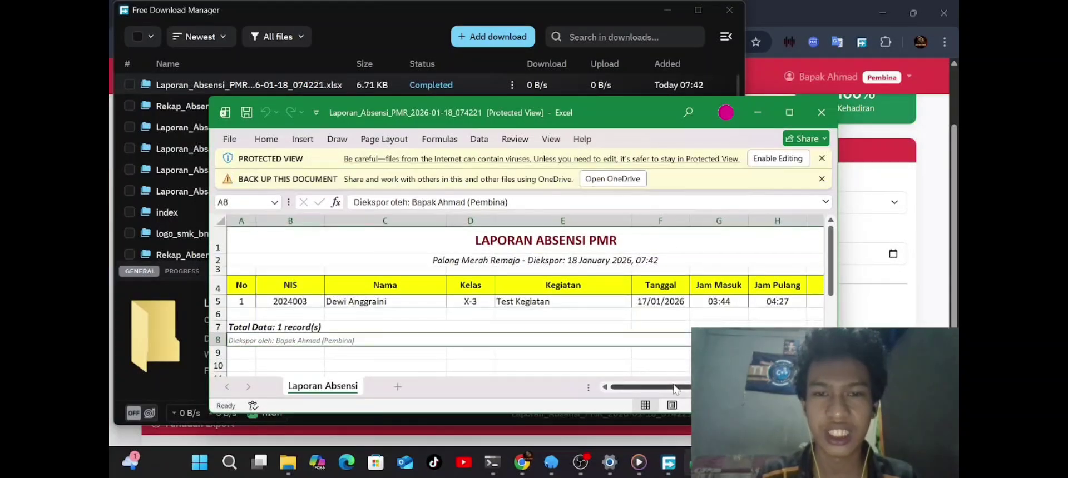
{"action": "left_click_drag", "start_coordinate": [674, 389], "coordinate": [701, 390]}
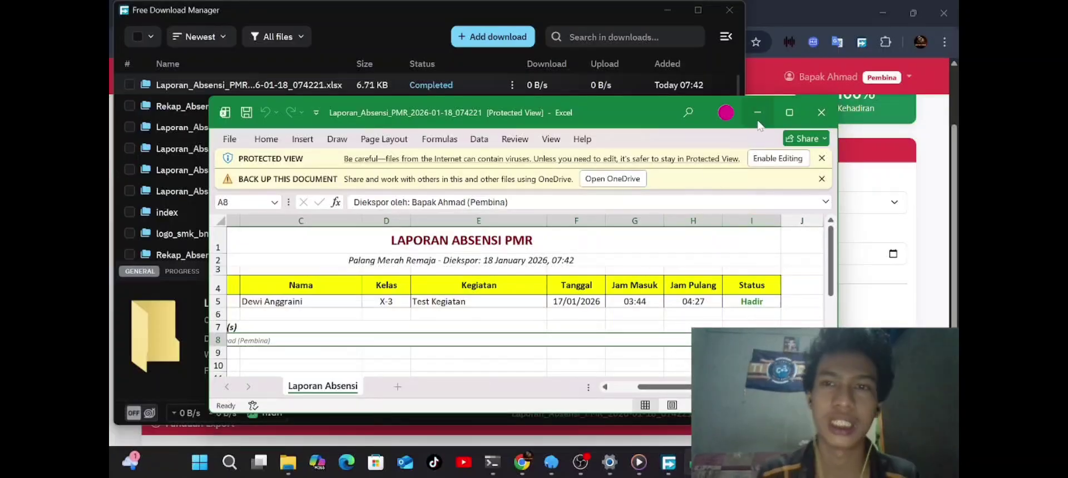
{"action": "left_click", "coordinate": [820, 113]}
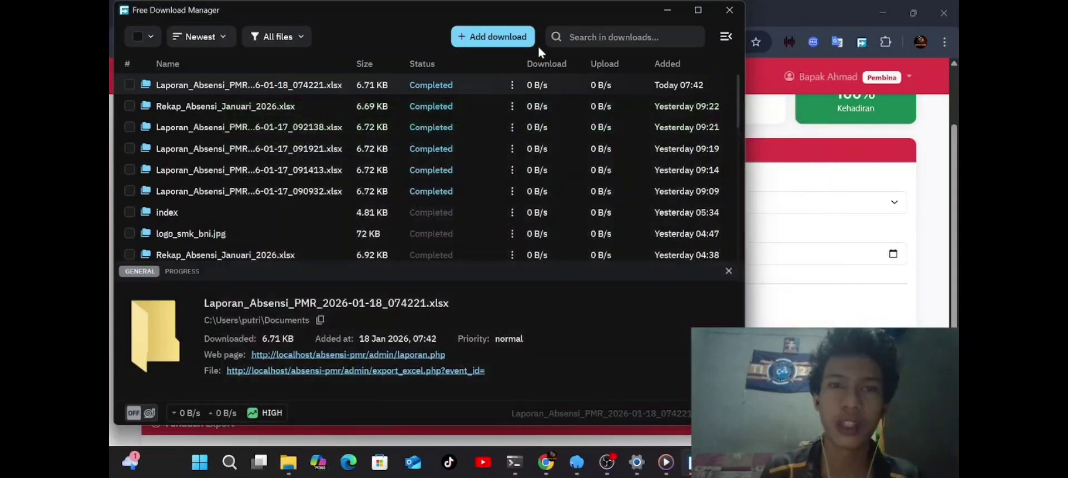
Open and close Rekap_Absensi_Januari_2026, then minimize the download manager
{"action": "left_click", "coordinate": [258, 109]}
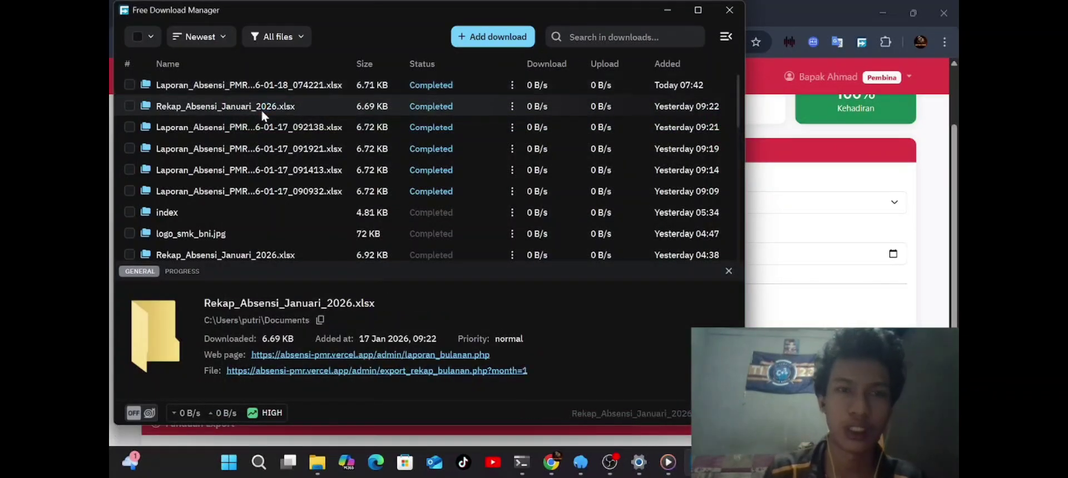
{"action": "double_click", "coordinate": [261, 107]}
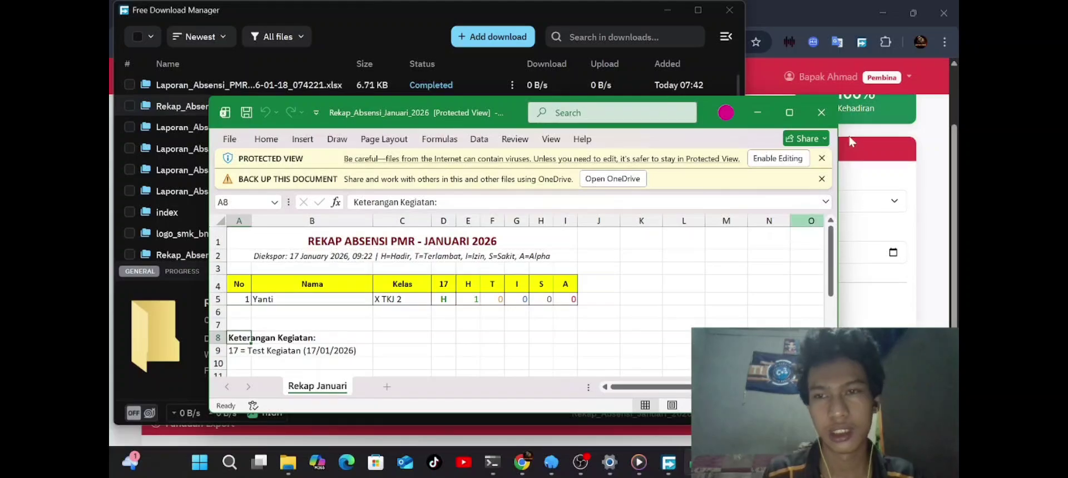
{"action": "left_click", "coordinate": [821, 112]}
{"action": "left_click", "coordinate": [669, 8]}
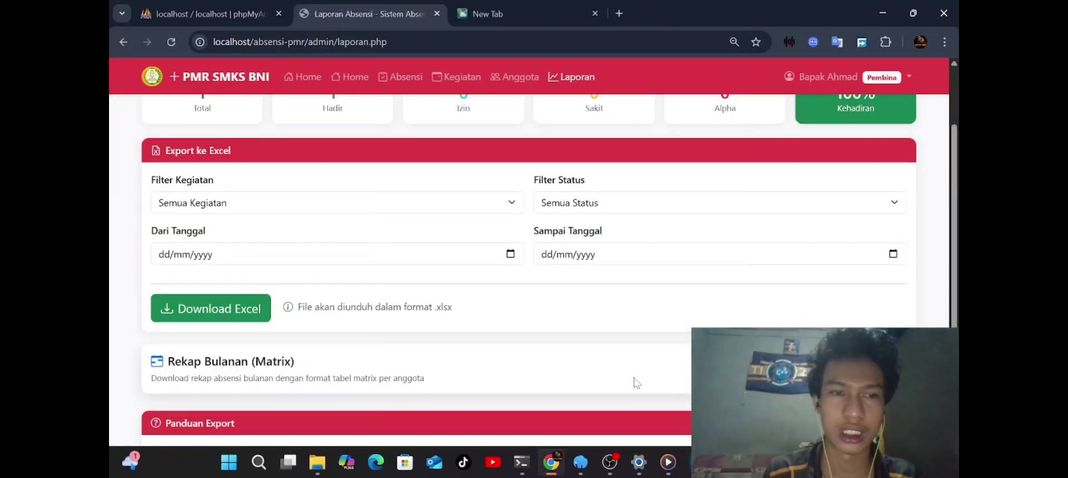
Scroll the Laporan page, briefly show and hide OBS, then switch to the New Tab
{"action": "scroll", "coordinate": [633, 381], "scroll_direction": "down", "scroll_amount": 2}
{"action": "scroll", "coordinate": [773, 262], "scroll_direction": "up", "scroll_amount": 3}
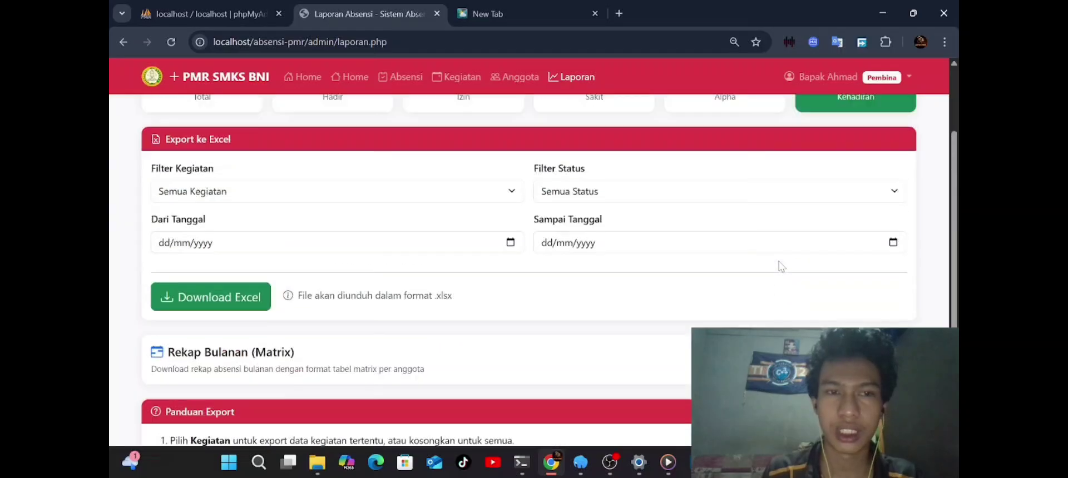
{"action": "scroll", "coordinate": [680, 245], "scroll_direction": "up", "scroll_amount": 2}
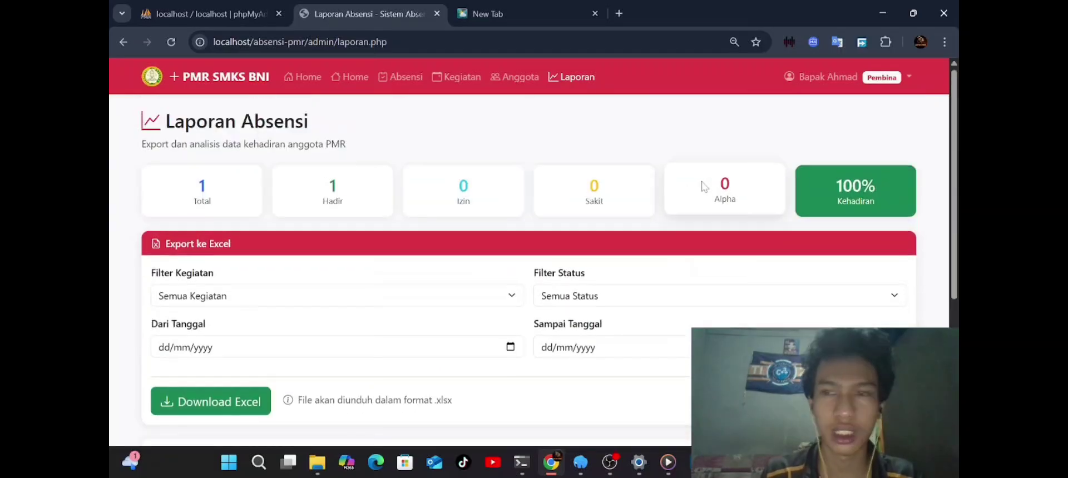
{"action": "left_click", "coordinate": [618, 469]}
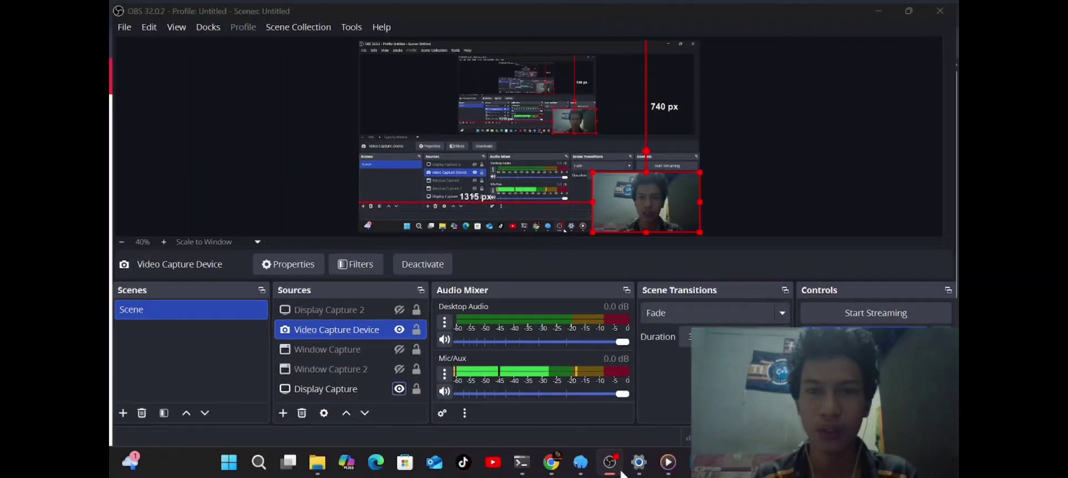
{"action": "left_click", "coordinate": [612, 465]}
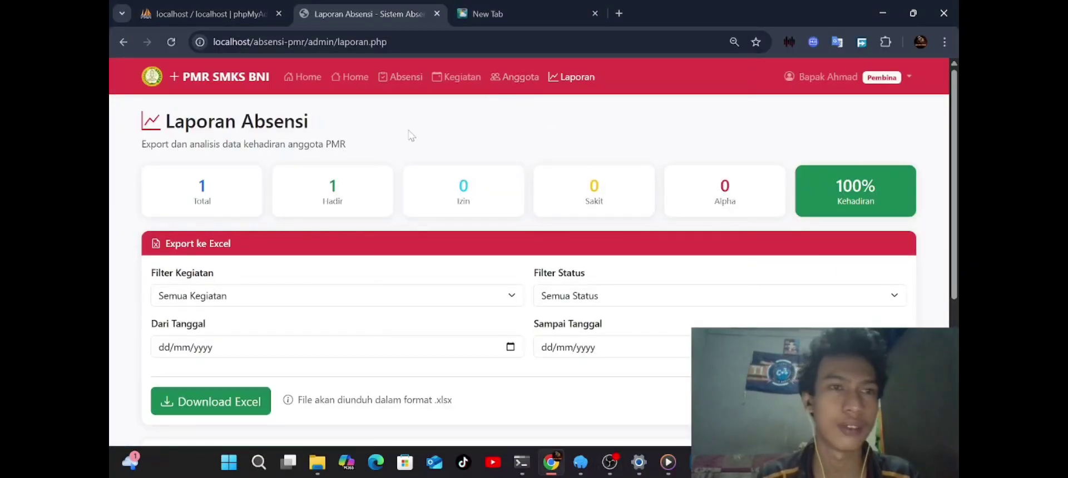
{"action": "left_click", "coordinate": [497, 6]}
Open absensi-pmr.vercel.app and submit the Pembina's login on the deployed site
{"action": "type", "text": "ab"}
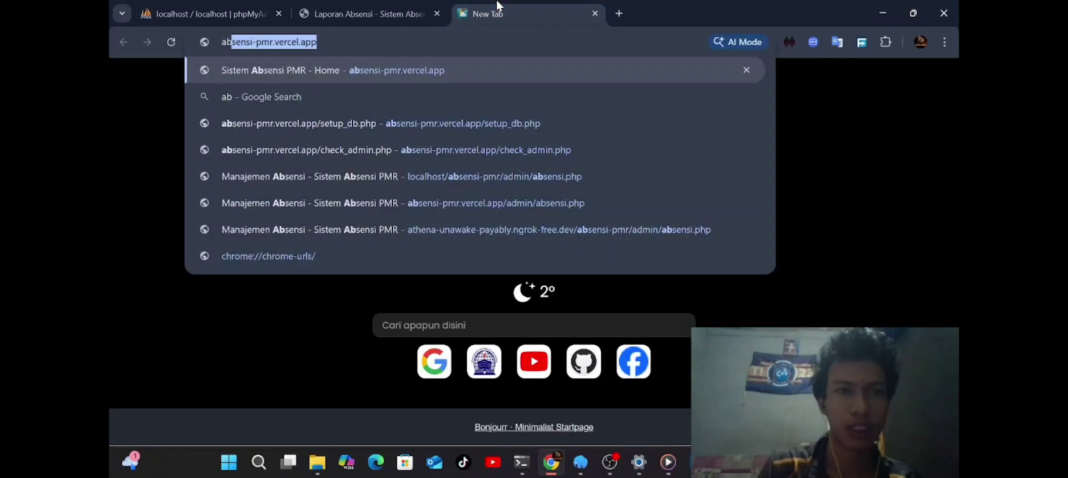
{"action": "key", "text": "Return"}
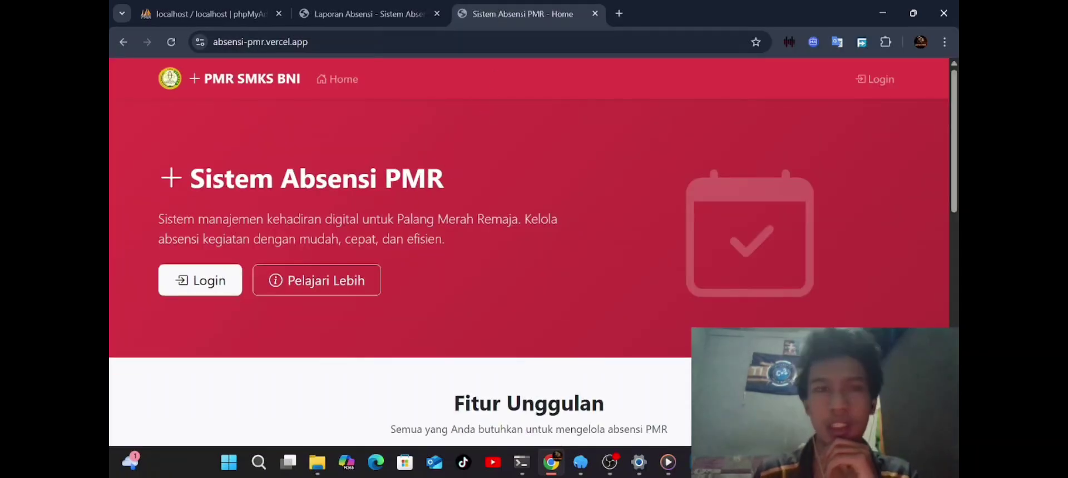
{"action": "left_click", "coordinate": [221, 284]}
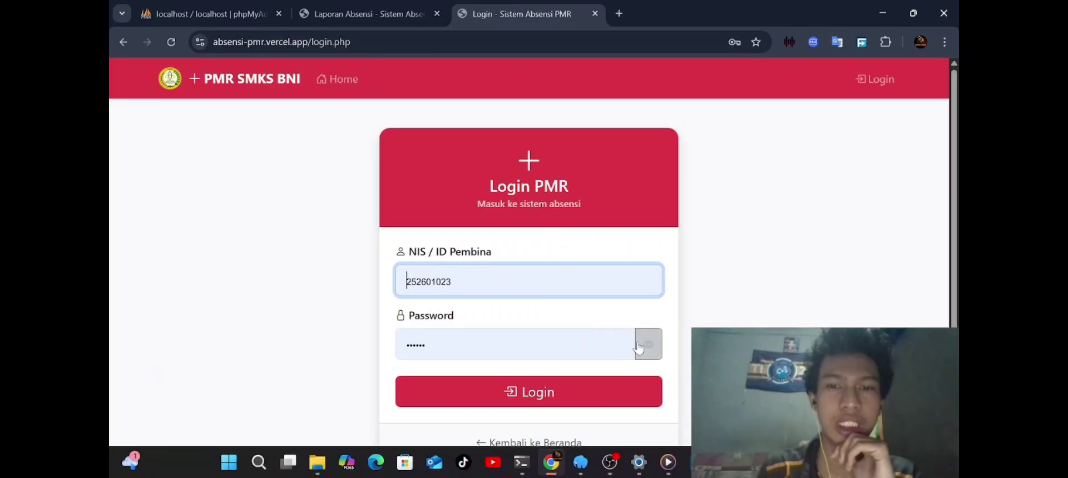
{"action": "left_click", "coordinate": [512, 393]}
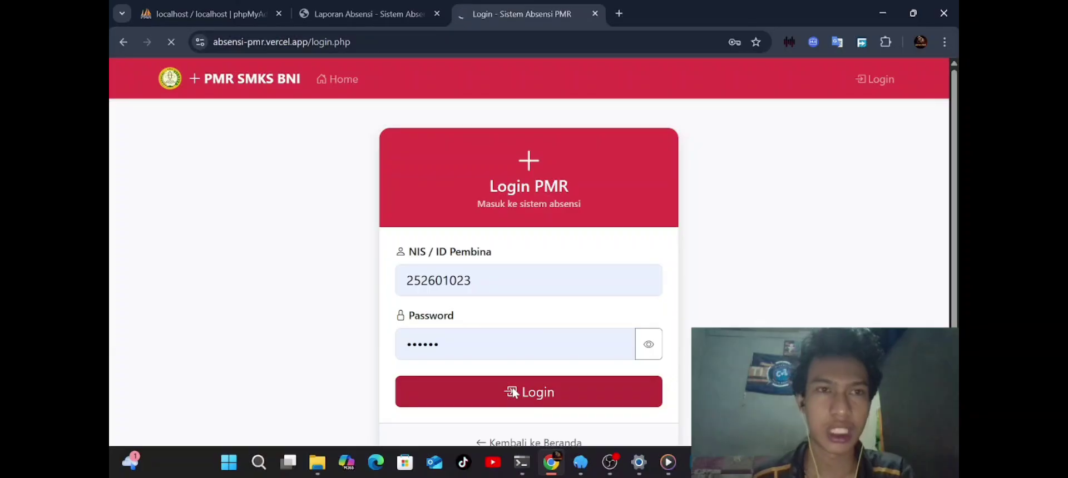
{"action": "scroll", "coordinate": [512, 388], "scroll_direction": "down", "scroll_amount": 3}
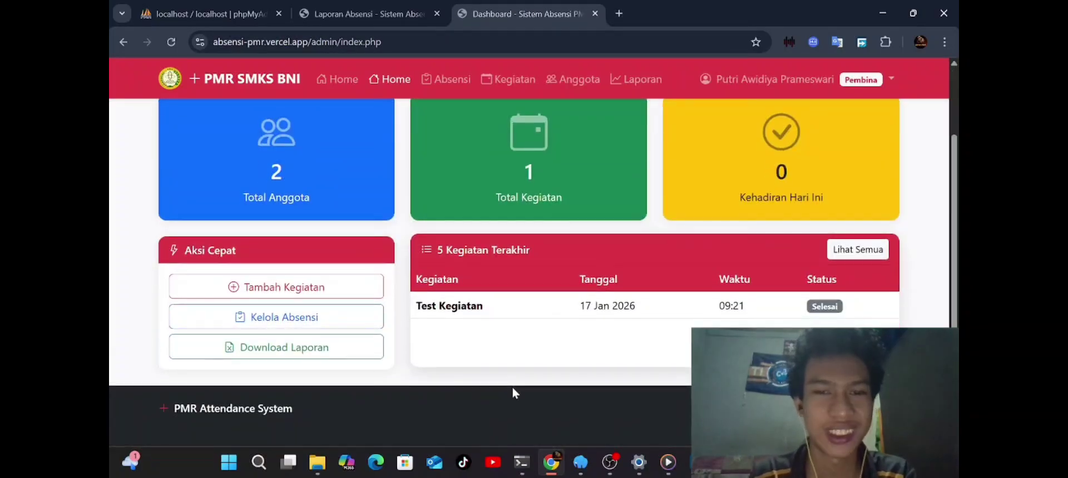
{"action": "scroll", "coordinate": [512, 389], "scroll_direction": "up", "scroll_amount": 3}
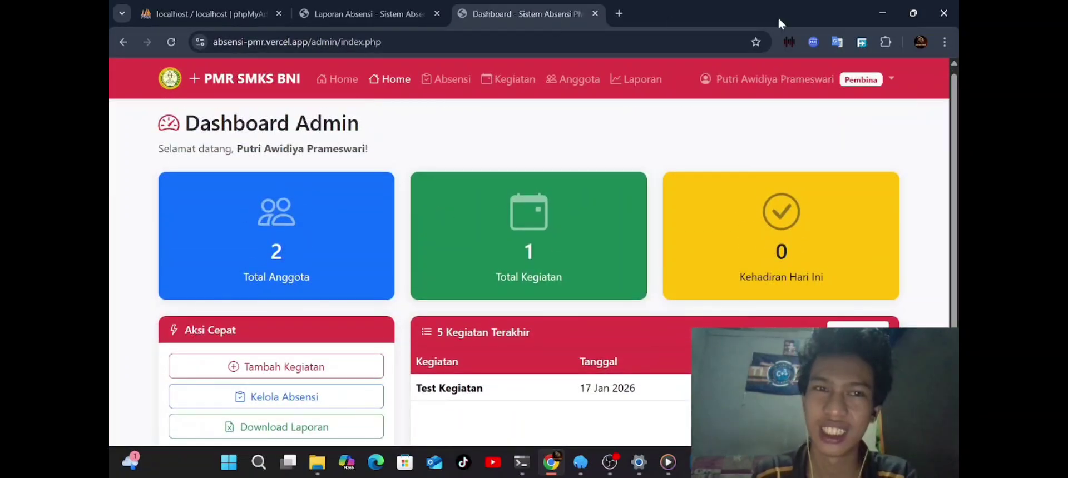
{"action": "left_click", "coordinate": [888, 72]}
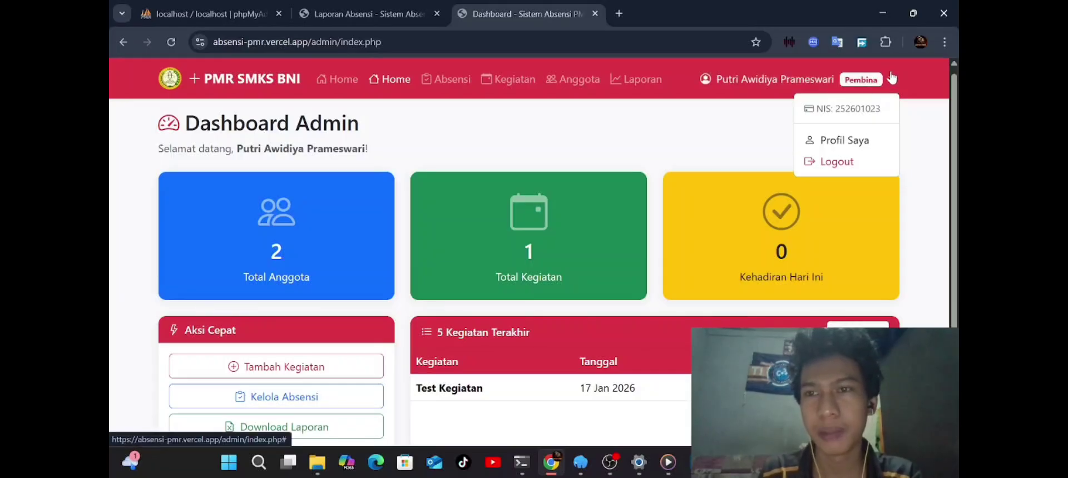
{"action": "left_click", "coordinate": [889, 78]}
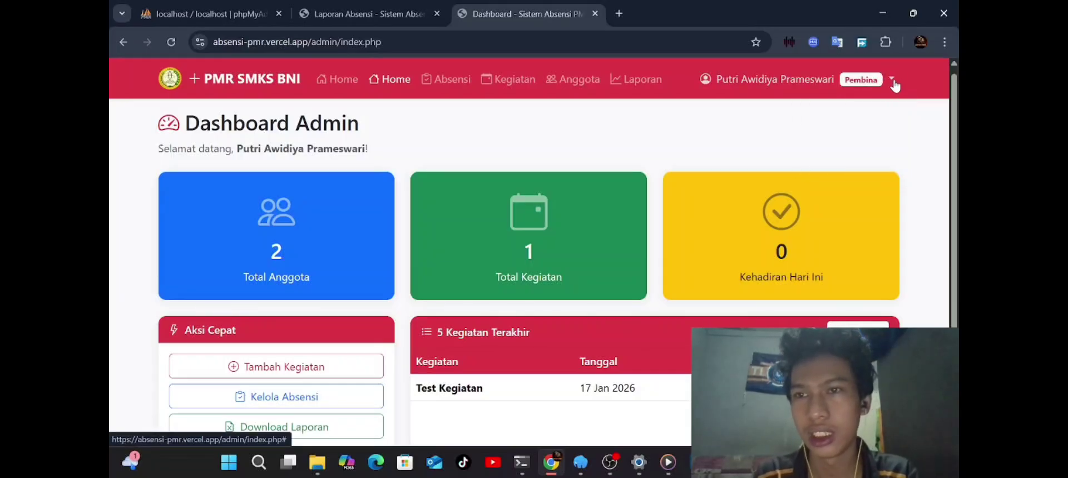
{"action": "left_click", "coordinate": [892, 81]}
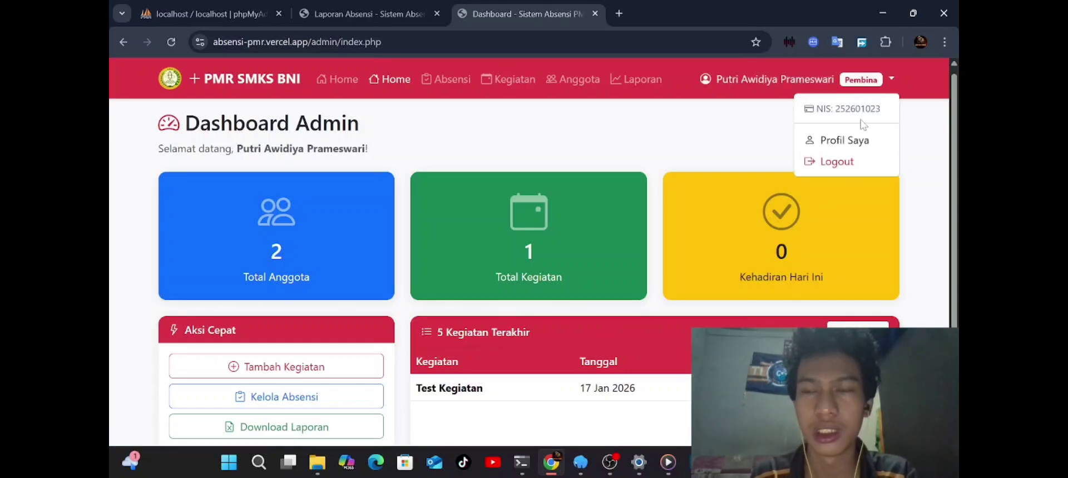
{"action": "left_click", "coordinate": [828, 138]}
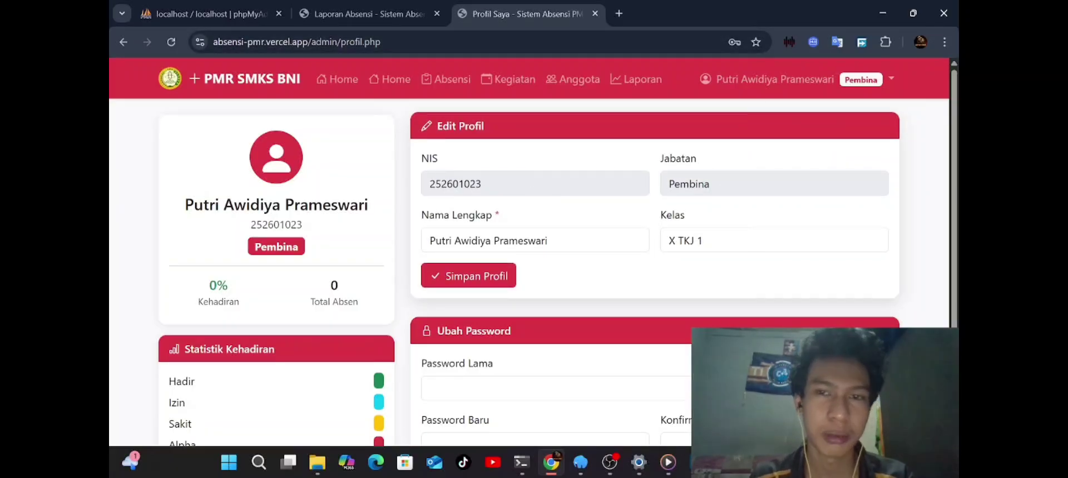
{"action": "scroll", "coordinate": [702, 240], "scroll_direction": "down", "scroll_amount": 2}
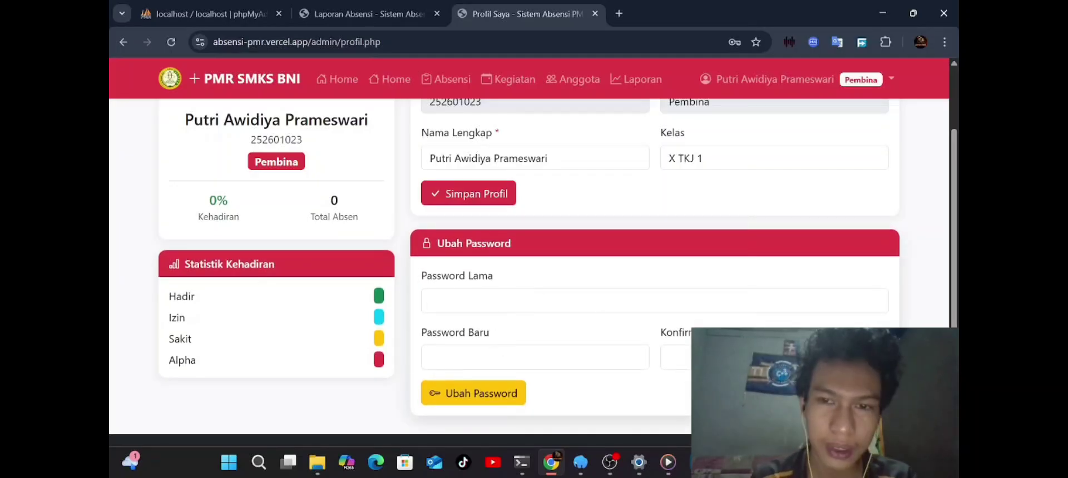
{"action": "scroll", "coordinate": [362, 228], "scroll_direction": "up", "scroll_amount": 2}
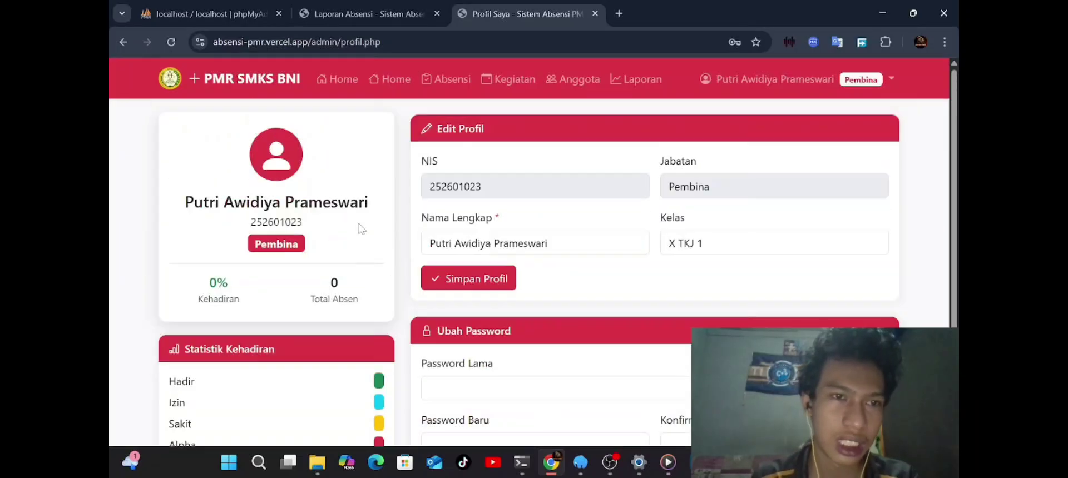
{"action": "scroll", "coordinate": [361, 228], "scroll_direction": "down", "scroll_amount": 2}
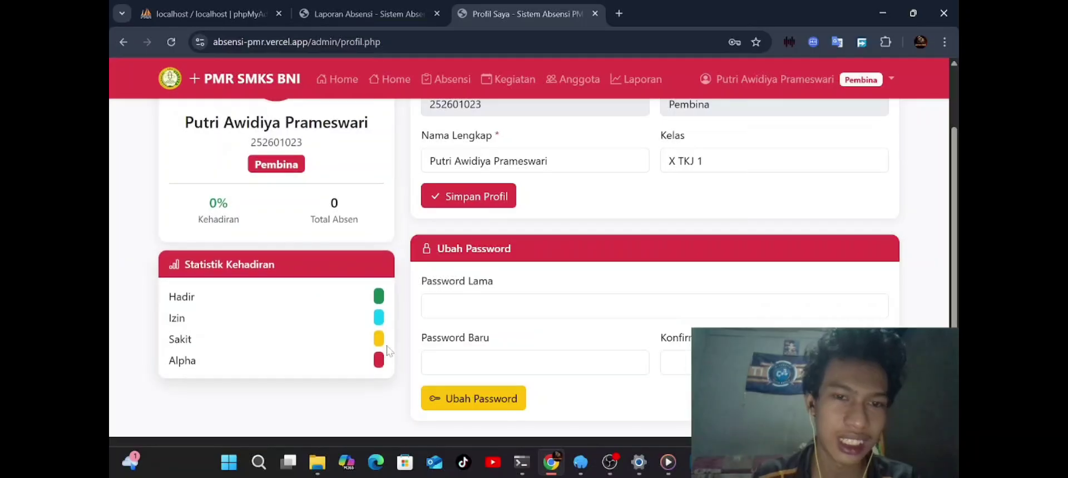
{"action": "scroll", "coordinate": [328, 281], "scroll_direction": "up", "scroll_amount": 2}
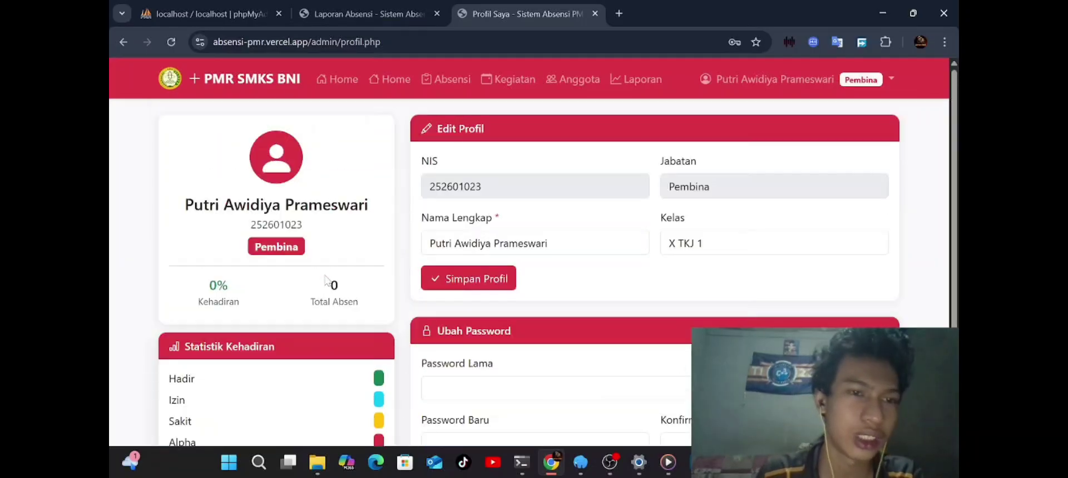
Return from the profile to the admin dashboard, toggling full-screen view on and off
{"action": "left_click", "coordinate": [406, 89]}
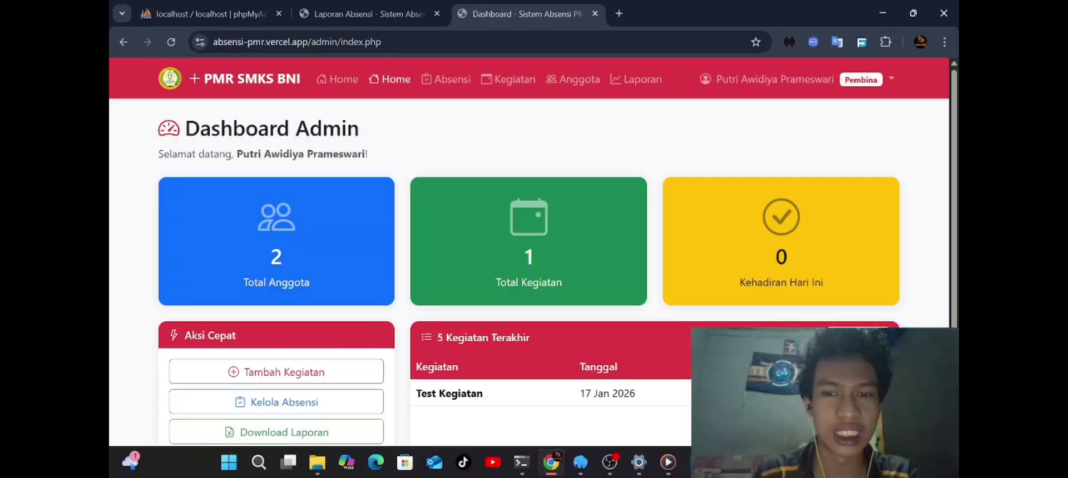
{"action": "key", "text": "F11"}
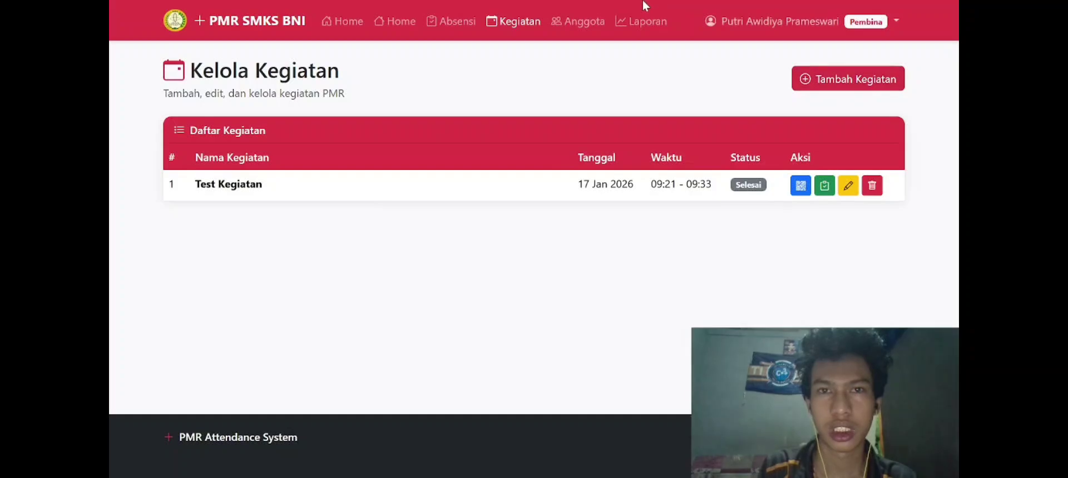
{"action": "key", "text": "F11"}
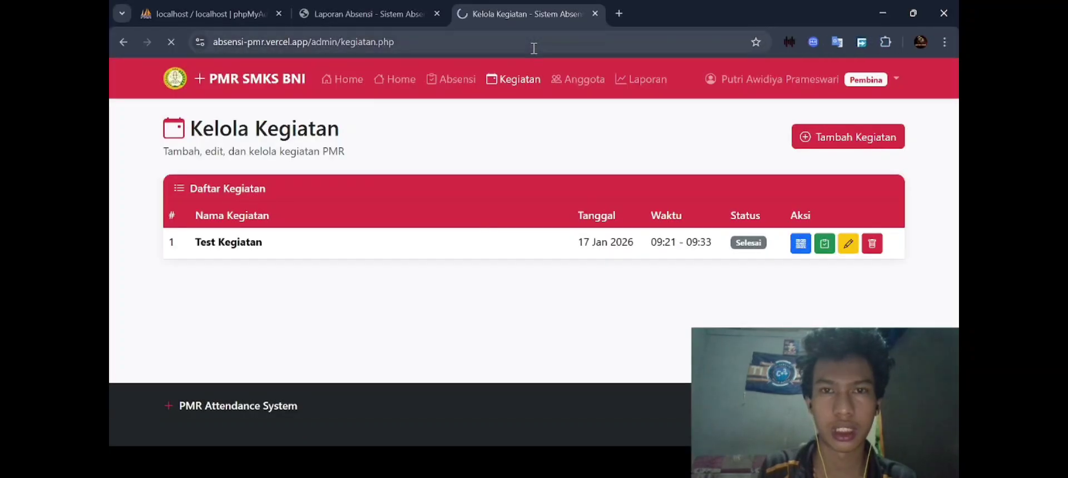
Start a new activity and accept the suggested name Test Kegiatan 2
{"action": "left_click", "coordinate": [851, 137]}
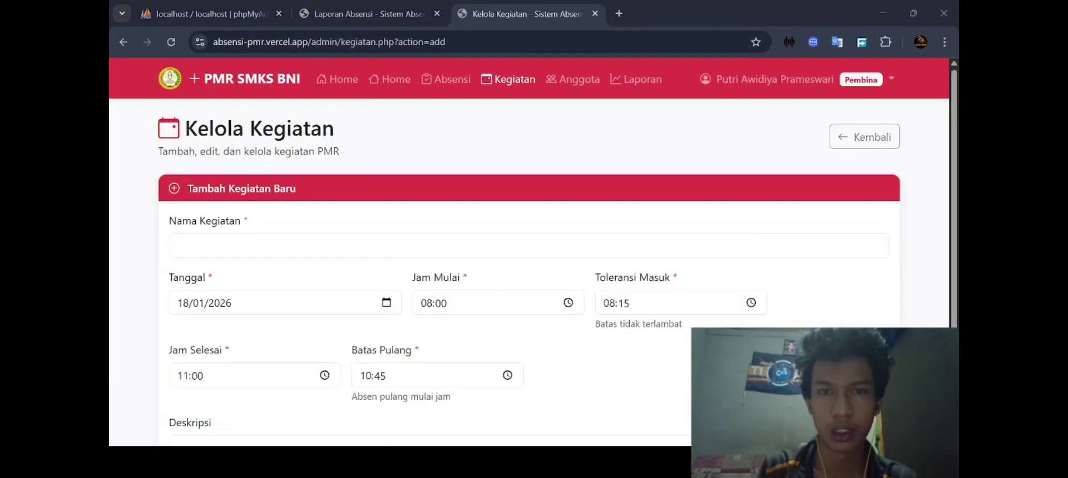
{"action": "left_click", "coordinate": [522, 244]}
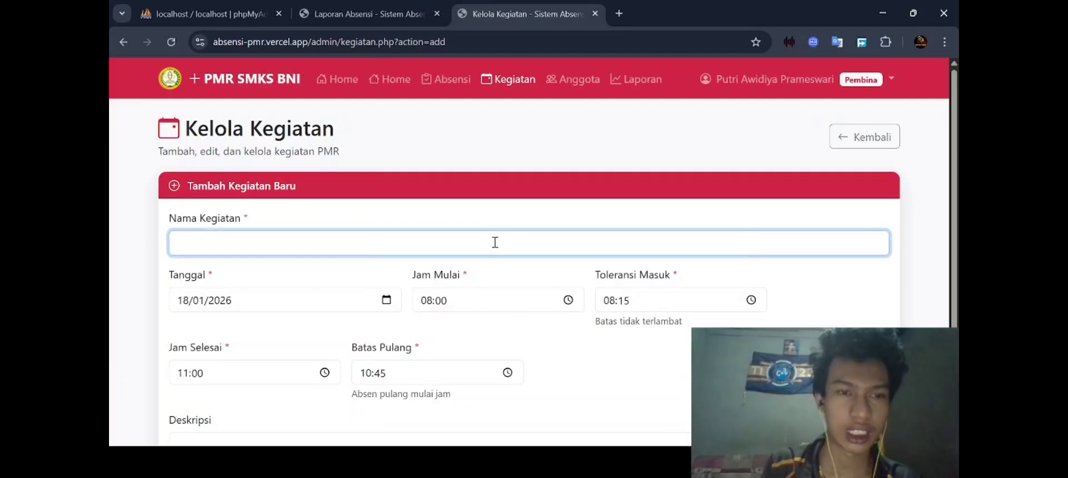
{"action": "left_click", "coordinate": [314, 370]}
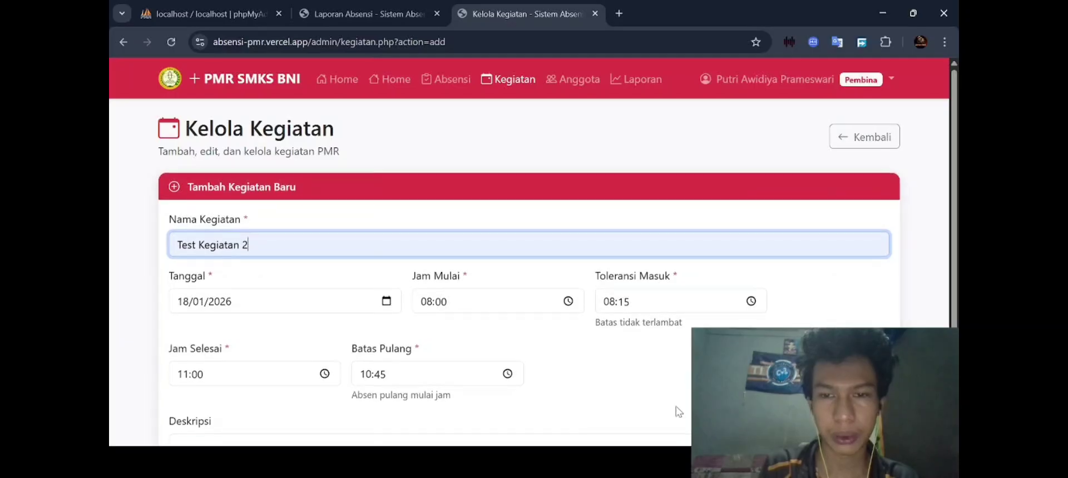
Set start 07:51, late tolerance 07:53, end 07:55 and checkout from 07:54
{"action": "left_click", "coordinate": [429, 301]}
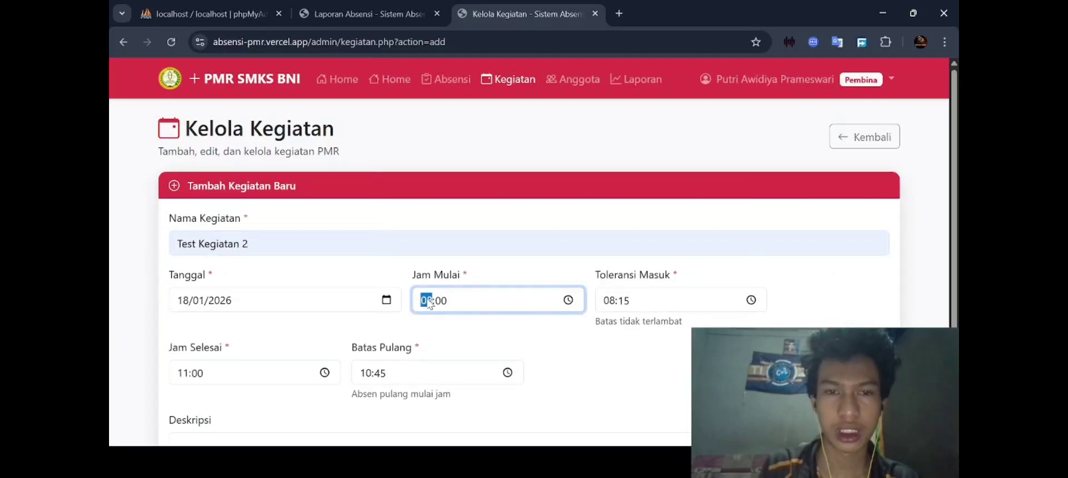
{"action": "type", "text": "07:"}
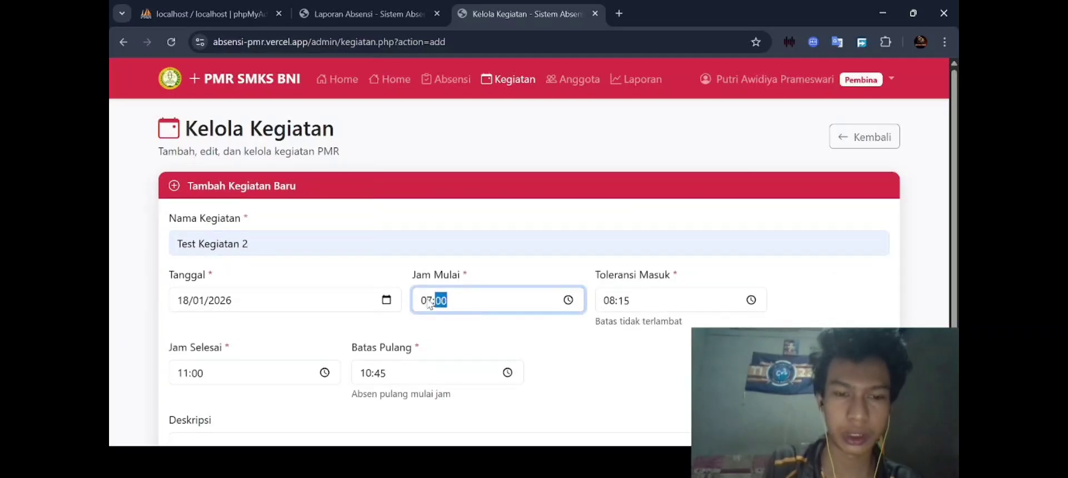
{"action": "type", "text": "51"}
{"action": "key", "text": "Tab"}
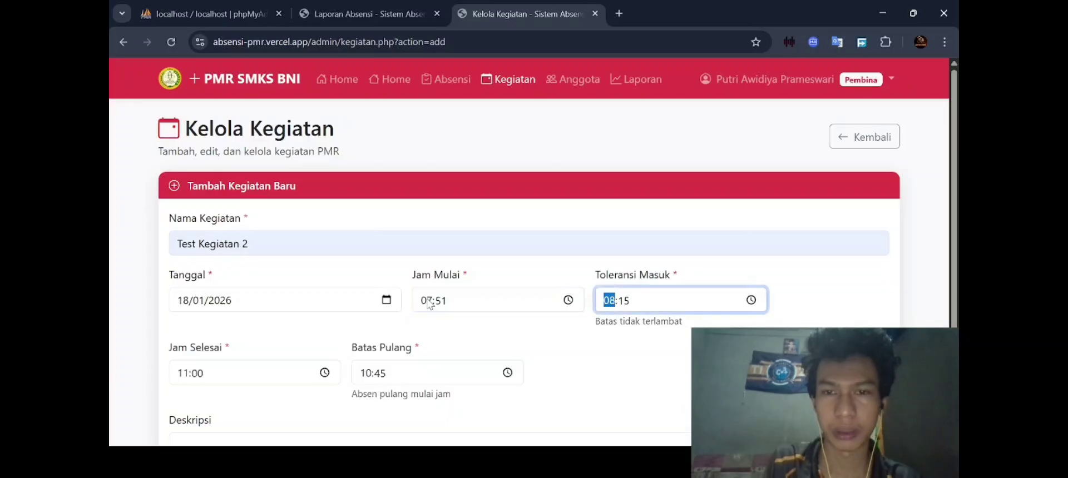
{"action": "type", "text": "07"}
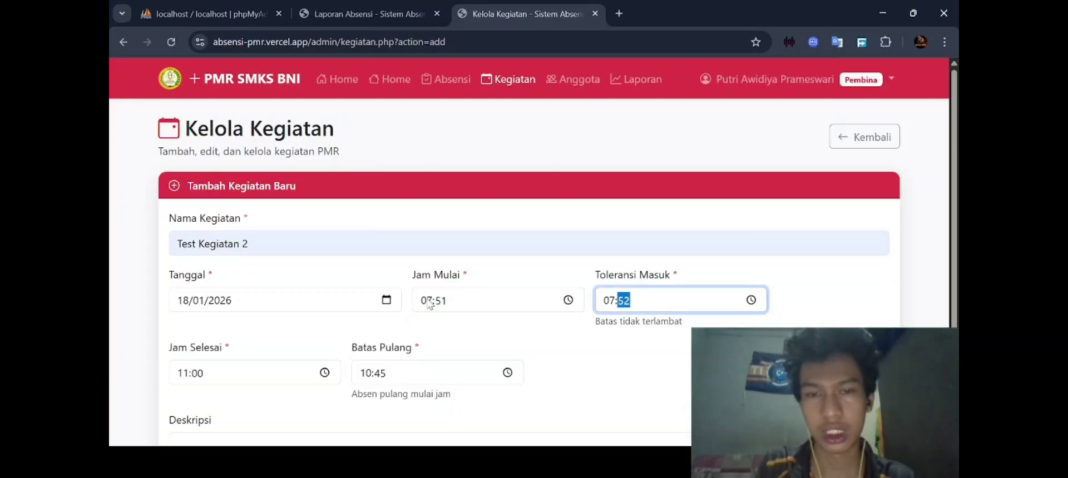
{"action": "key", "text": "BackSpace"}
{"action": "type", "text": "53"}
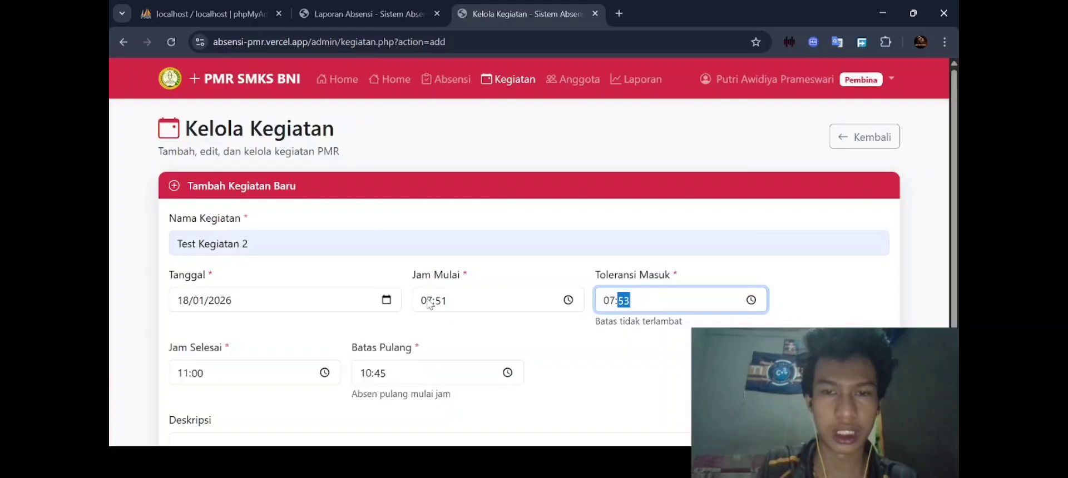
{"action": "key", "text": "Tab"}
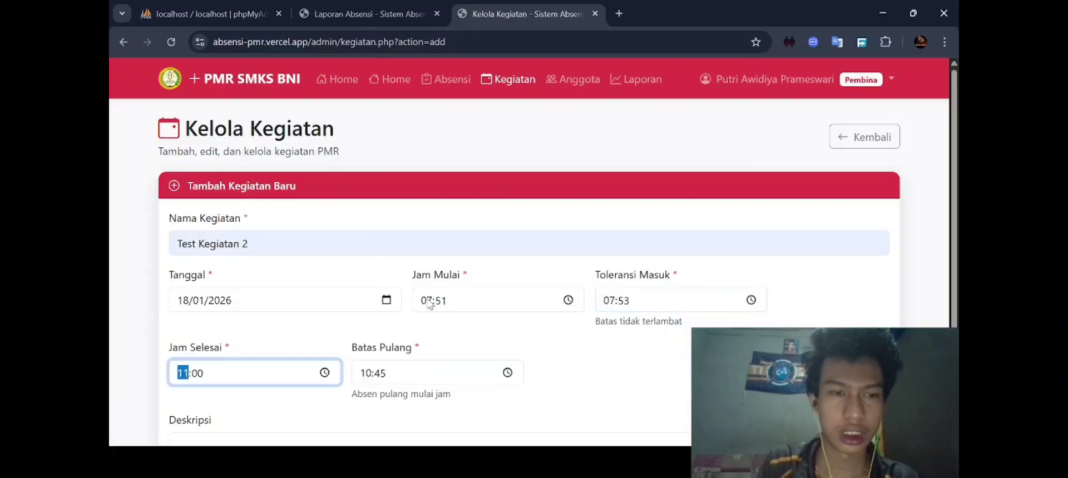
{"action": "type", "text": "07:55"}
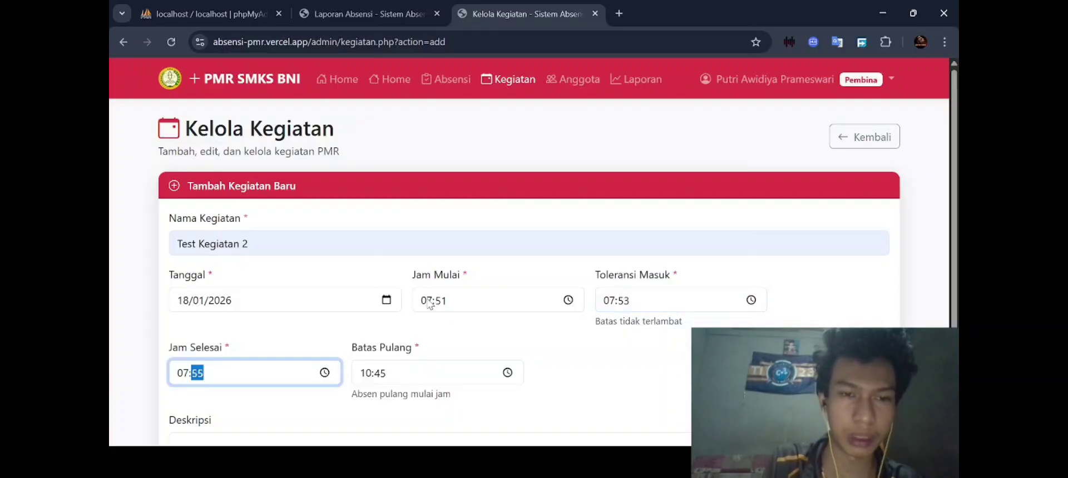
{"action": "key", "text": "Tab"}
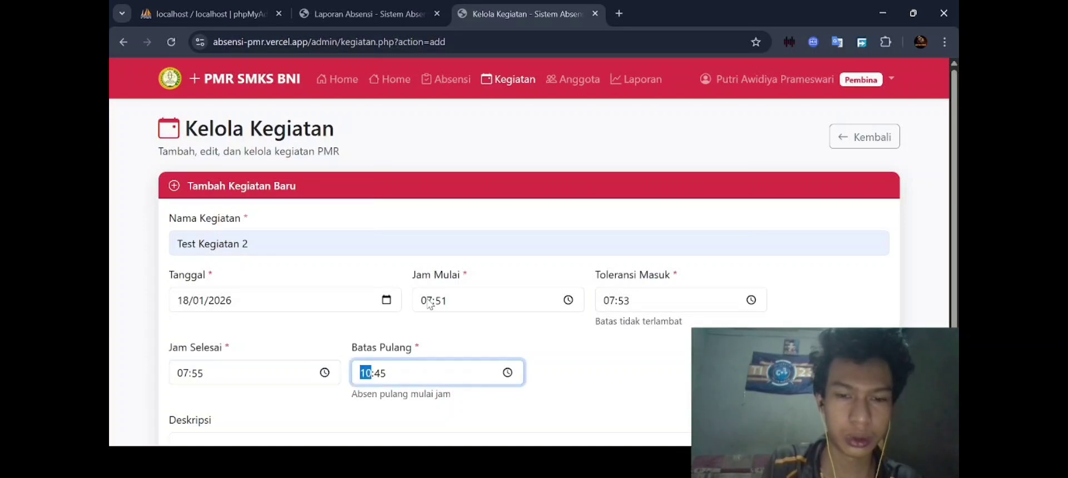
{"action": "type", "text": "0754"}
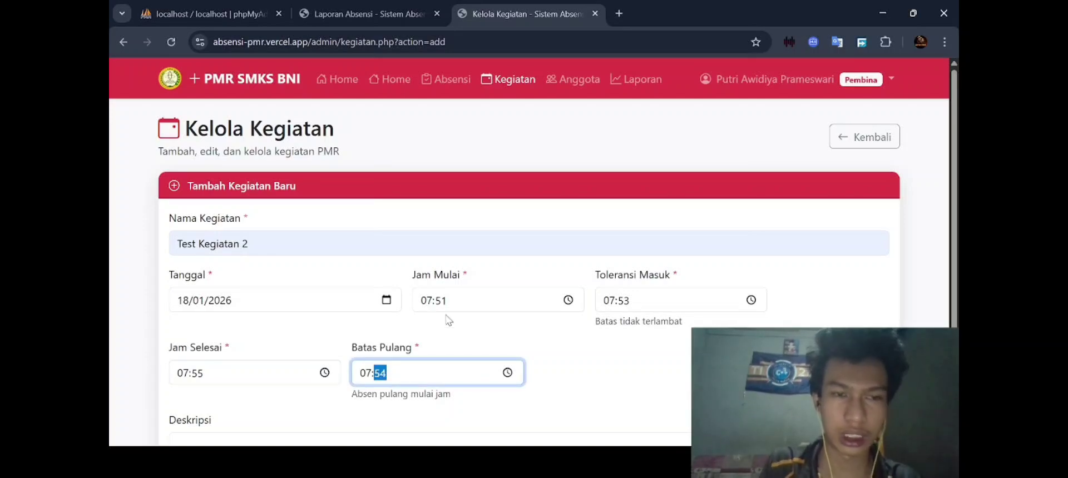
Add the description 'Apa saja' and save the activity
{"action": "scroll", "coordinate": [498, 373], "scroll_direction": "down", "scroll_amount": 2}
{"action": "left_click", "coordinate": [412, 363]}
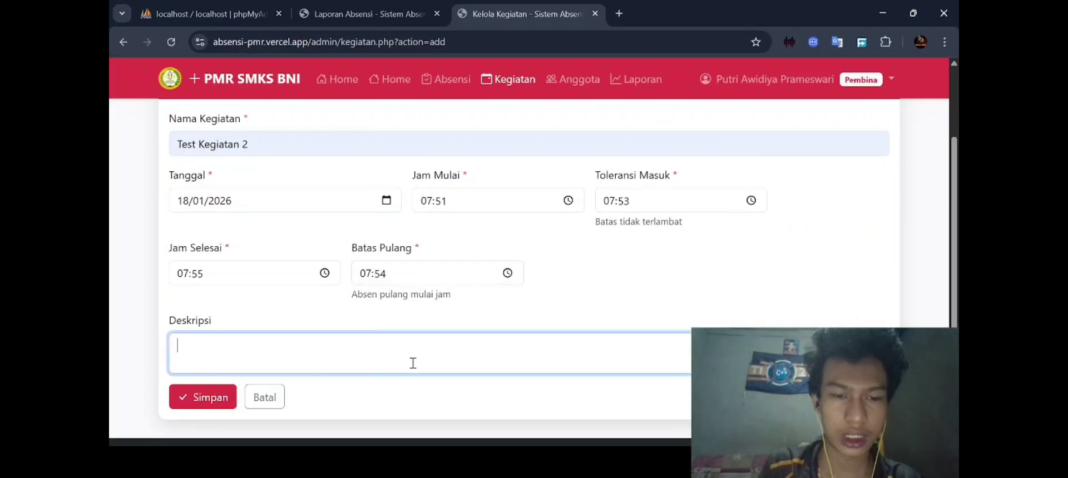
{"action": "type", "text": "Apa saja"}
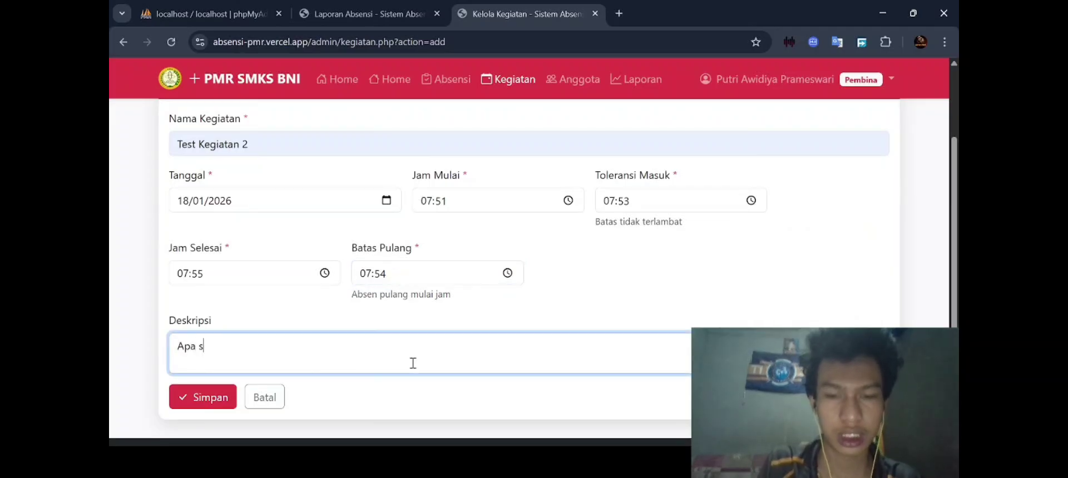
{"action": "left_click", "coordinate": [213, 396]}
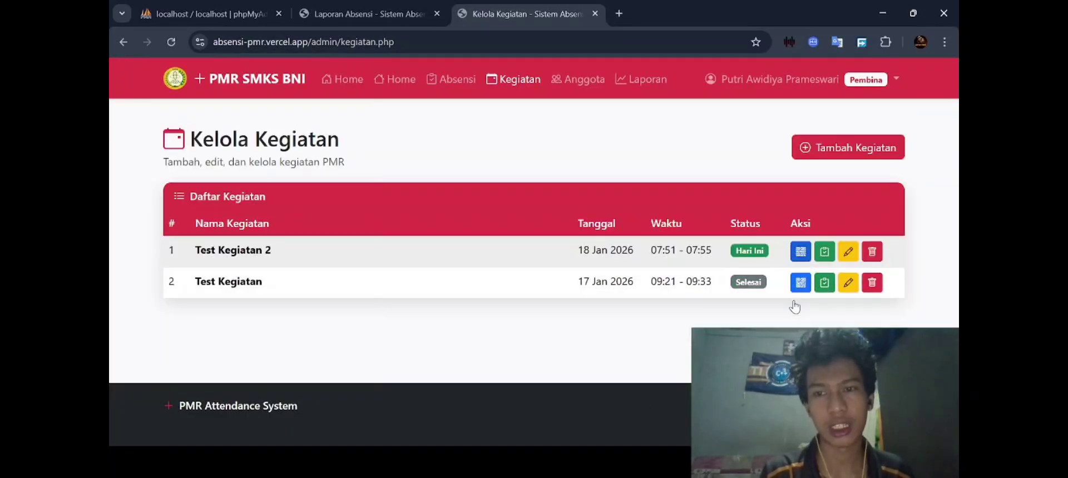
Show the attendance QR code from the Test Kegiatan 2 row's QR button
{"action": "left_click", "coordinate": [800, 255]}
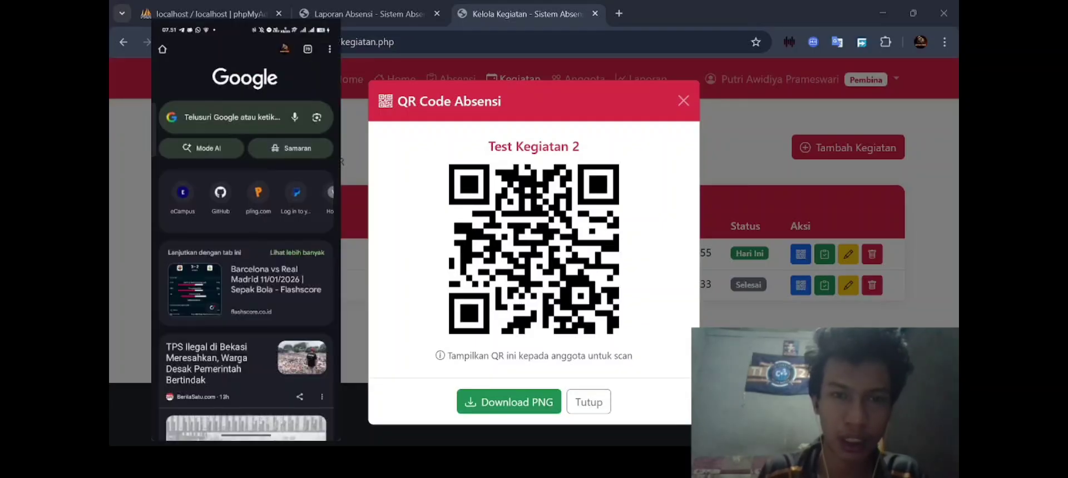
In the phone's Chrome, type 'abs' and open the absensi-pmr.vercel.app suggestion
{"action": "left_click", "coordinate": [232, 117]}
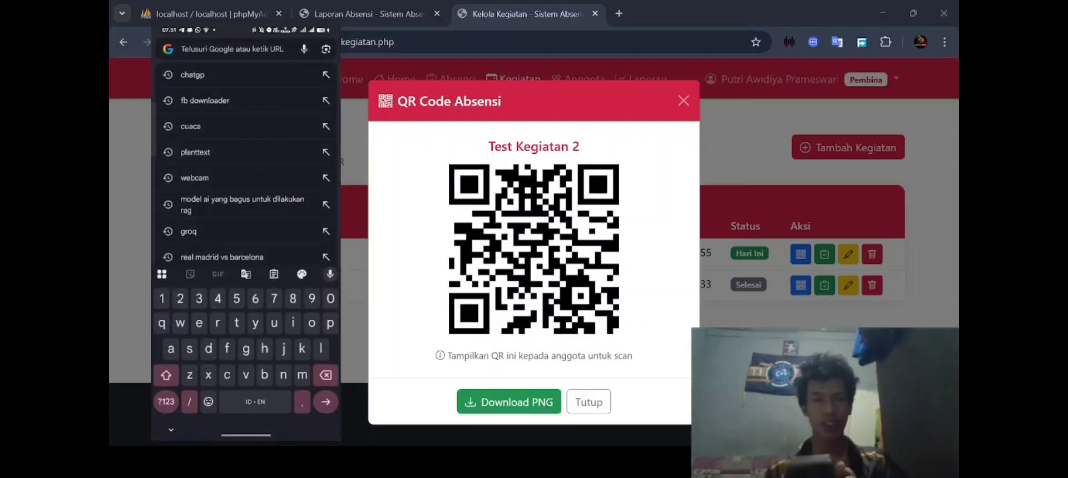
{"action": "type", "text": "ab"}
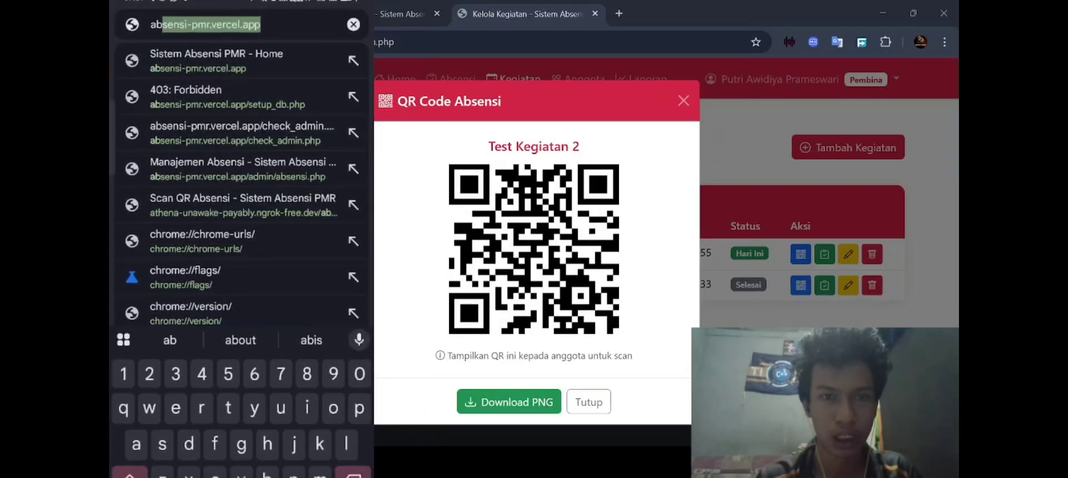
{"action": "type", "text": "s"}
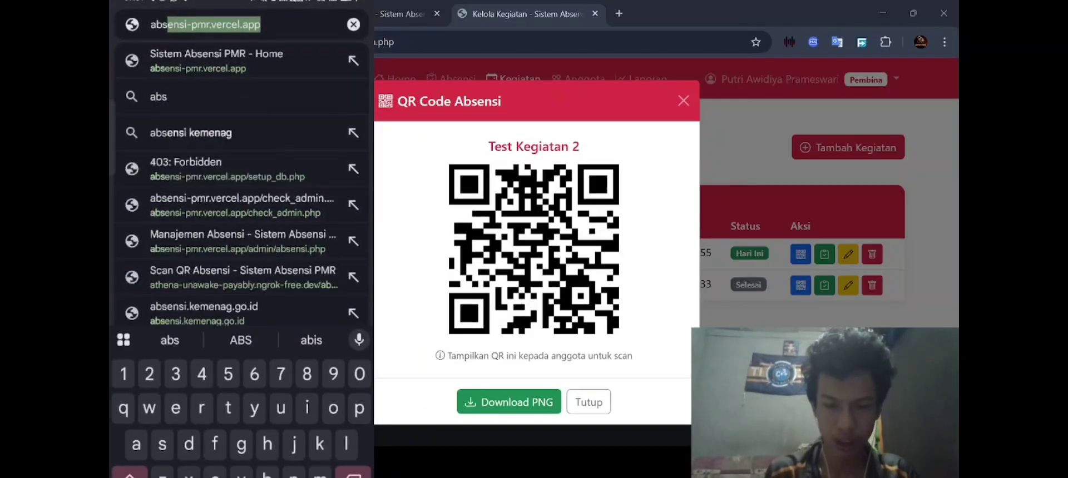
{"action": "key", "text": "Return"}
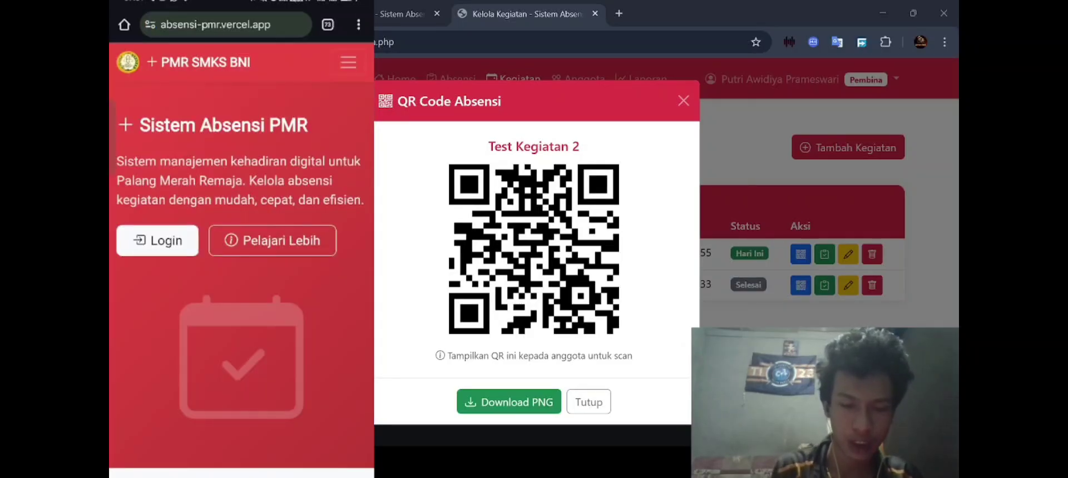
Open the login page on the phone and fill it from a saved credential, checking the password
{"action": "left_click", "coordinate": [158, 240]}
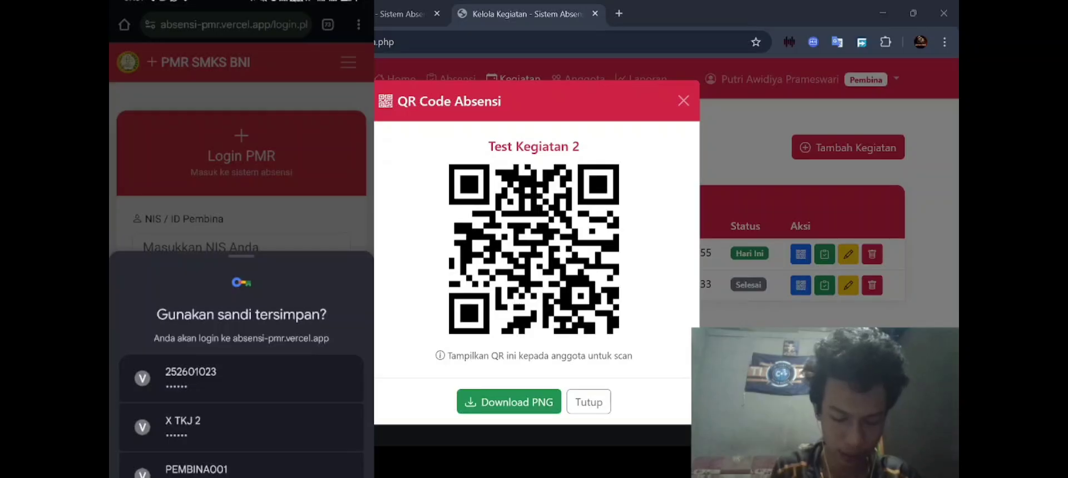
{"action": "key", "text": "Escape"}
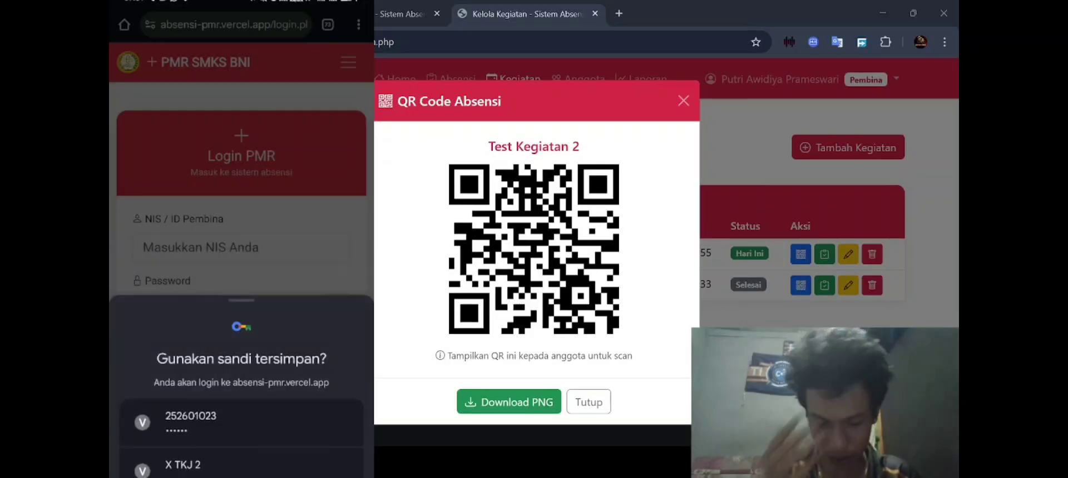
{"action": "left_click", "coordinate": [241, 248]}
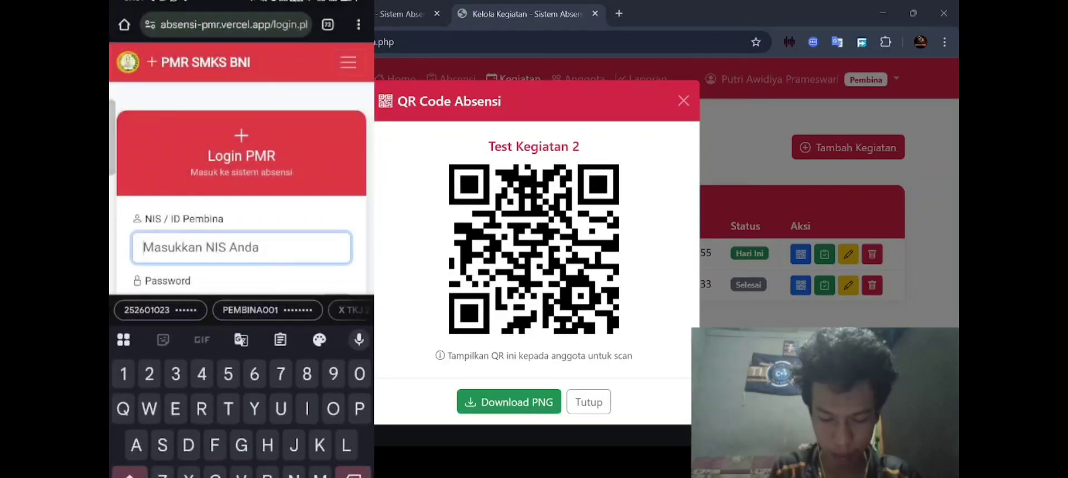
{"action": "scroll", "coordinate": [241, 310], "scroll_direction": "right", "scroll_amount": 3}
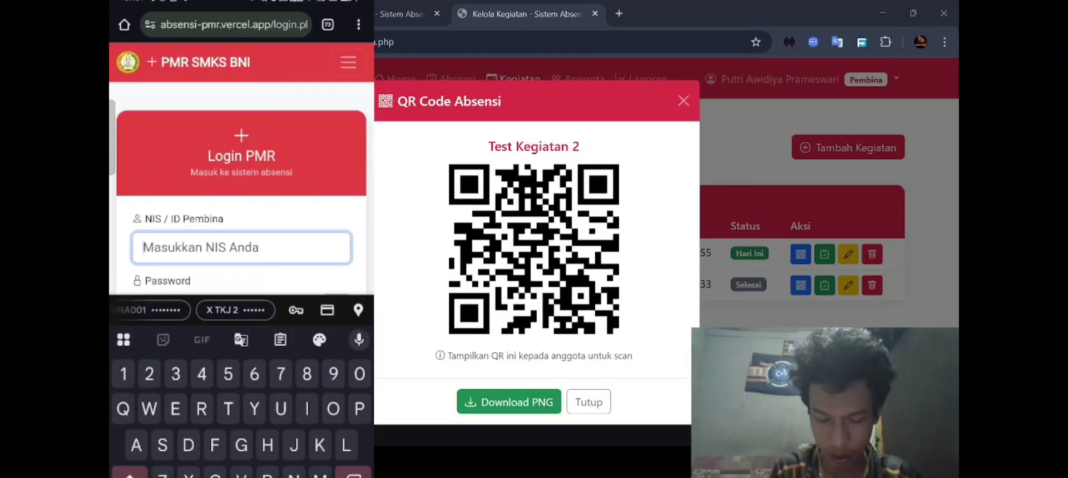
{"action": "left_click", "coordinate": [235, 310]}
{"action": "left_click", "coordinate": [186, 247]}
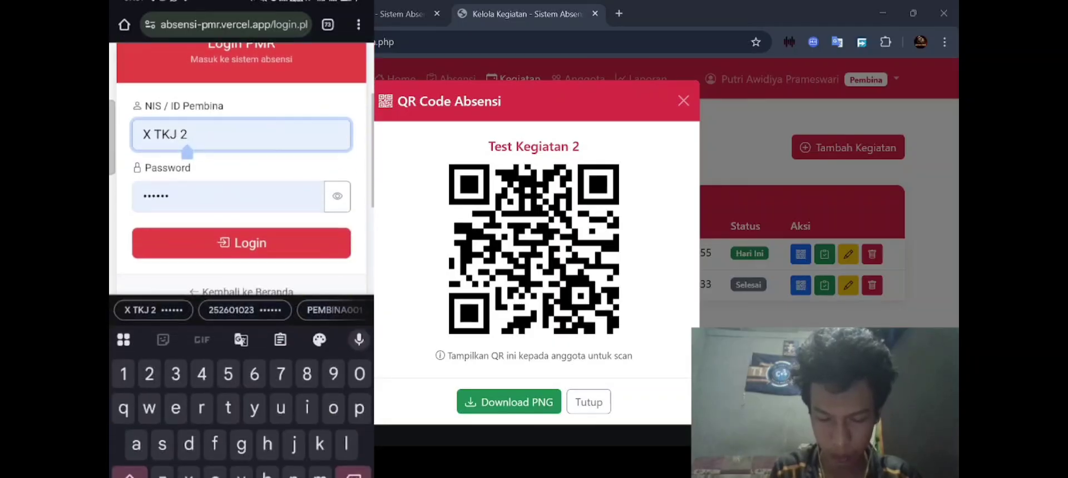
{"action": "left_click", "coordinate": [337, 197]}
{"action": "left_click", "coordinate": [337, 310]}
{"action": "left_click", "coordinate": [241, 248]}
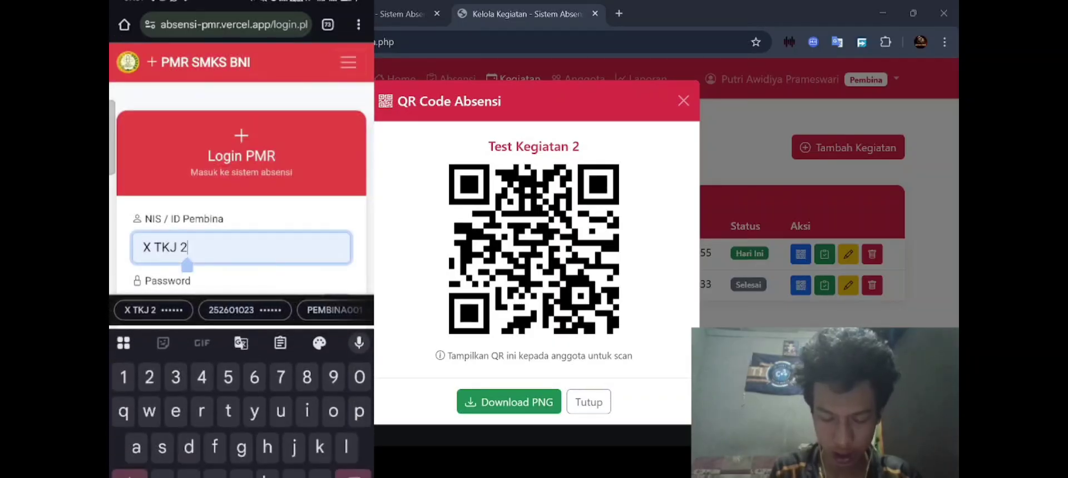
Switch to another saved student credential, edit the NIS's last digits, and submit the login
{"action": "key", "text": "BackSpace"}
{"action": "key", "text": "BackSpace"}
{"action": "key", "text": "BackSpace"}
{"action": "key", "text": "BackSpace"}
{"action": "key", "text": "BackSpace"}
{"action": "key", "text": "BackSpace"}
{"action": "key", "text": "BackSpace"}
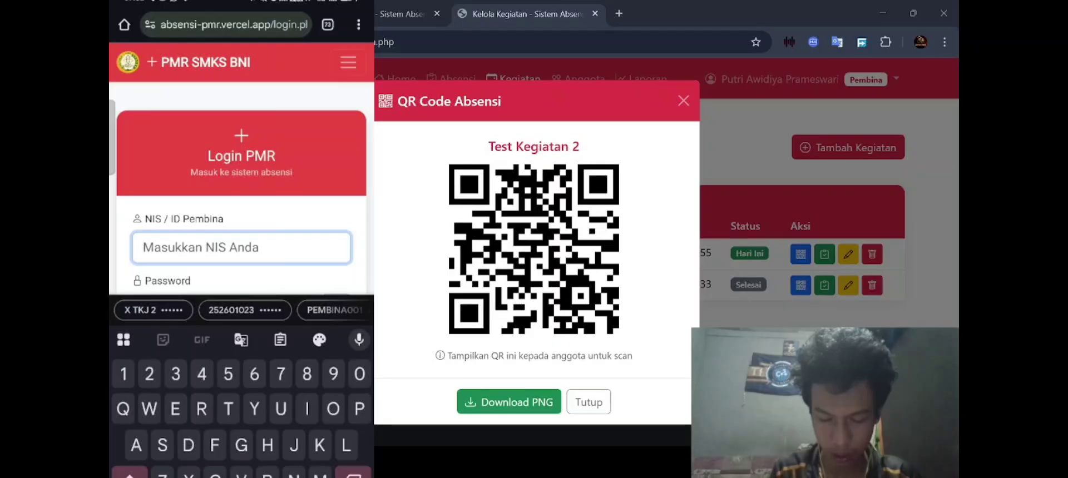
{"action": "left_click", "coordinate": [244, 310]}
{"action": "left_click", "coordinate": [208, 247]}
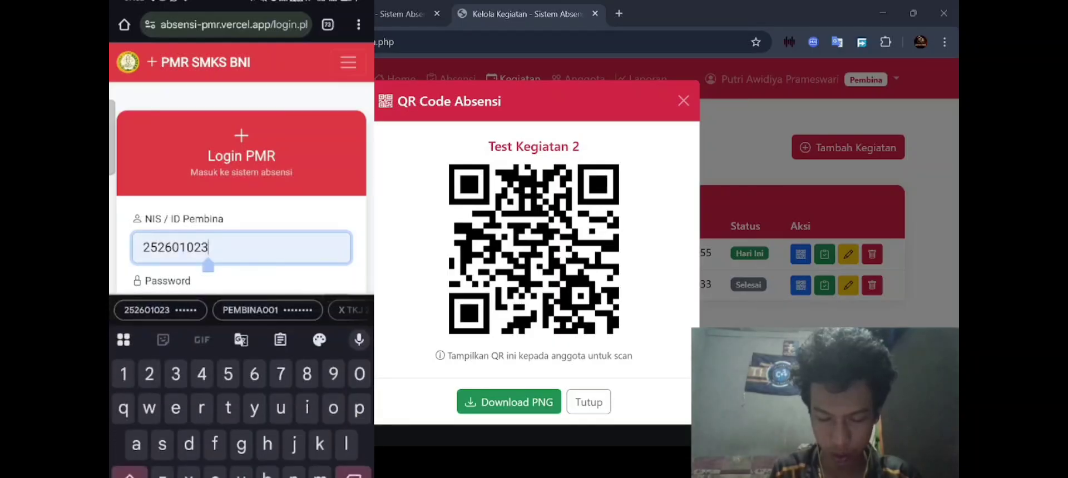
{"action": "key", "text": "BackSpace"}
{"action": "type", "text": "300"}
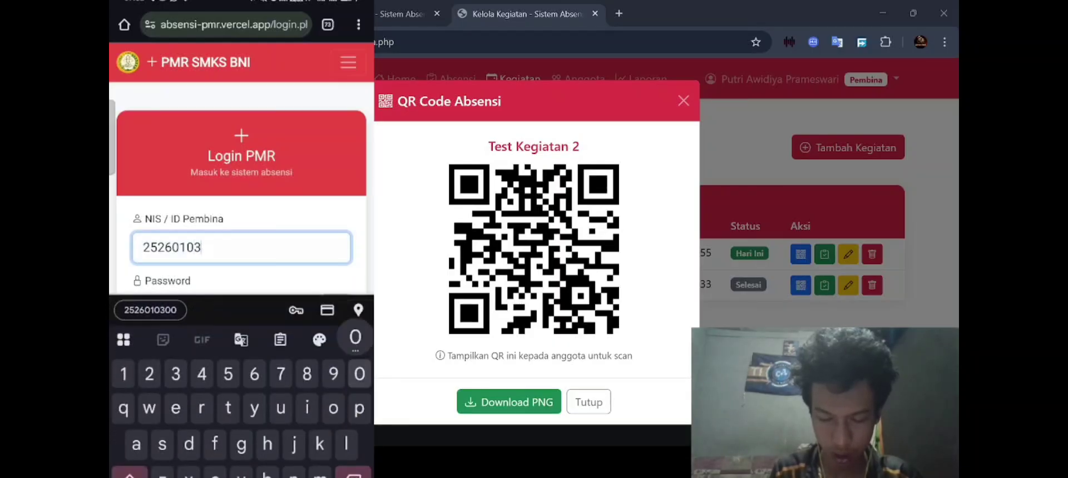
{"action": "key", "text": "Tab"}
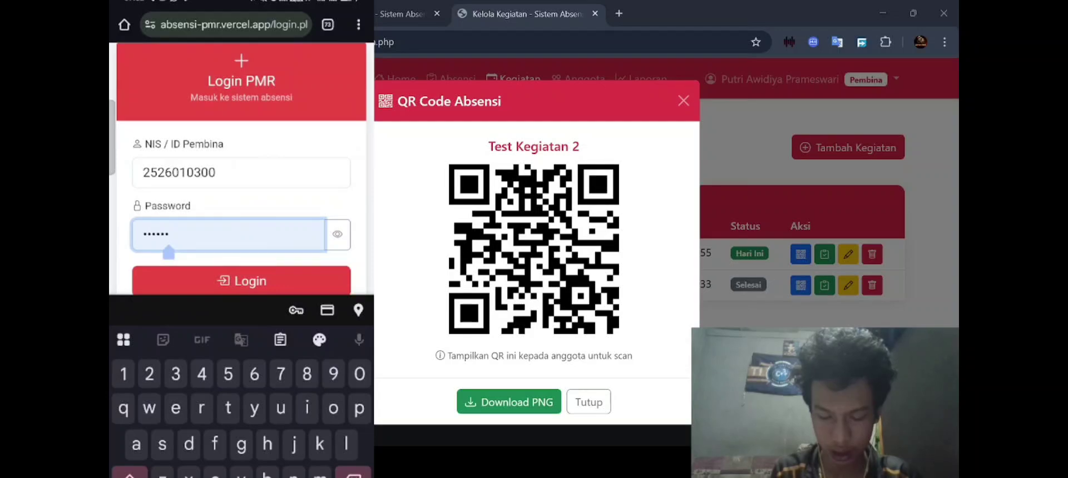
{"action": "key", "text": "Escape"}
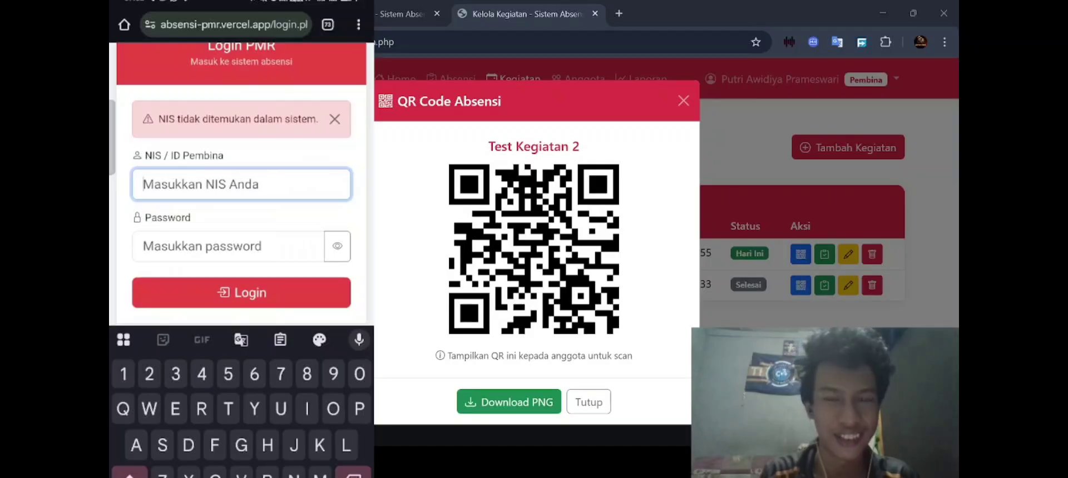
{"action": "scroll", "coordinate": [242, 183], "scroll_direction": "up", "scroll_amount": 3}
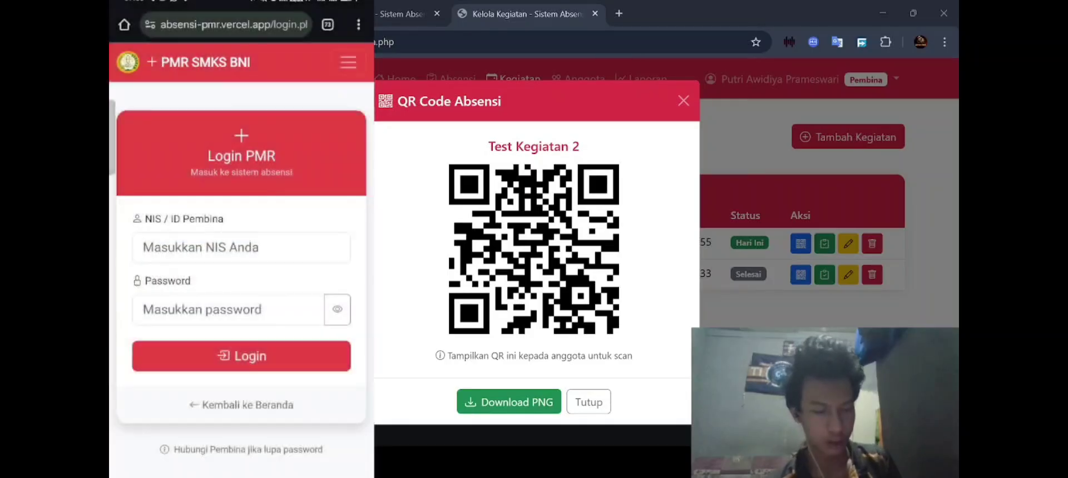
{"action": "left_click", "coordinate": [241, 247]}
{"action": "type", "text": "2526"}
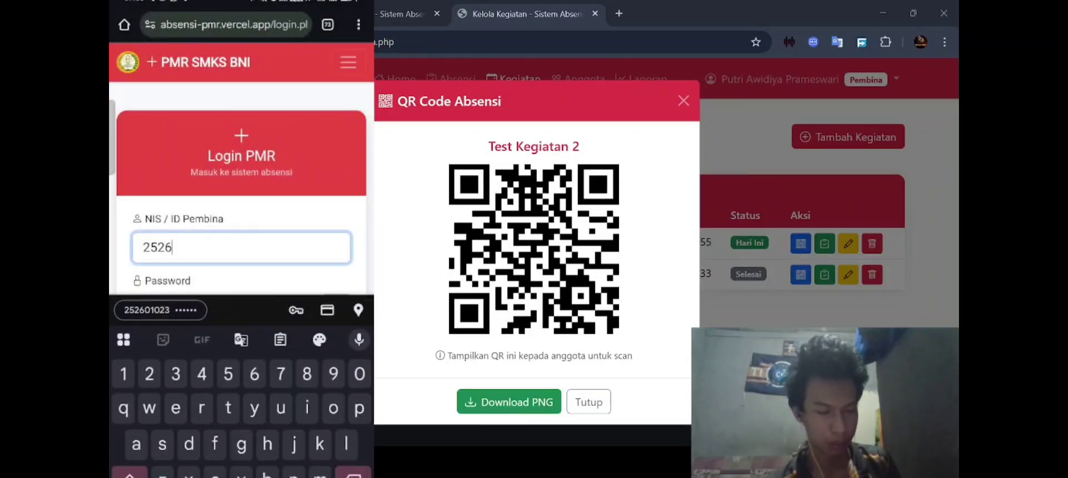
{"action": "type", "text": "01300"}
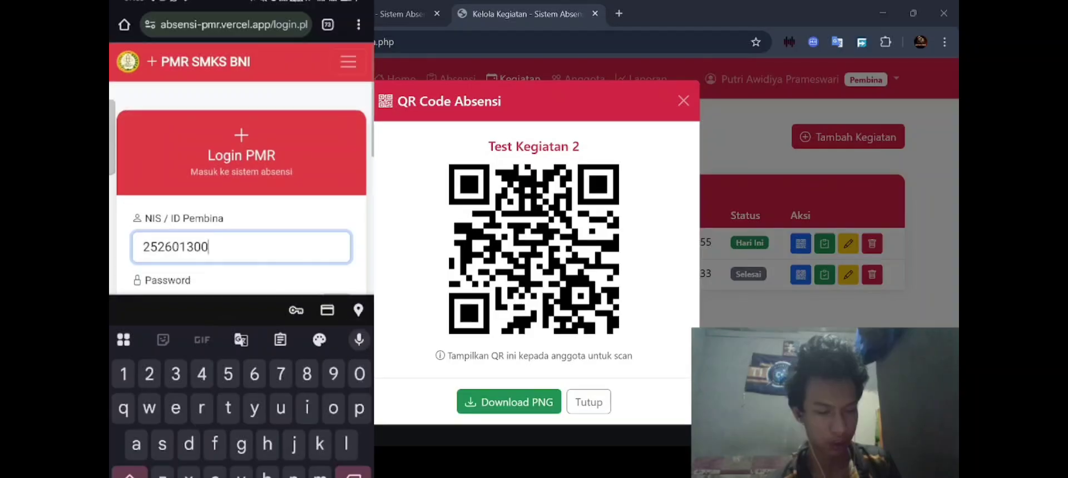
{"action": "key", "text": "Tab"}
{"action": "type", "text": "12345"}
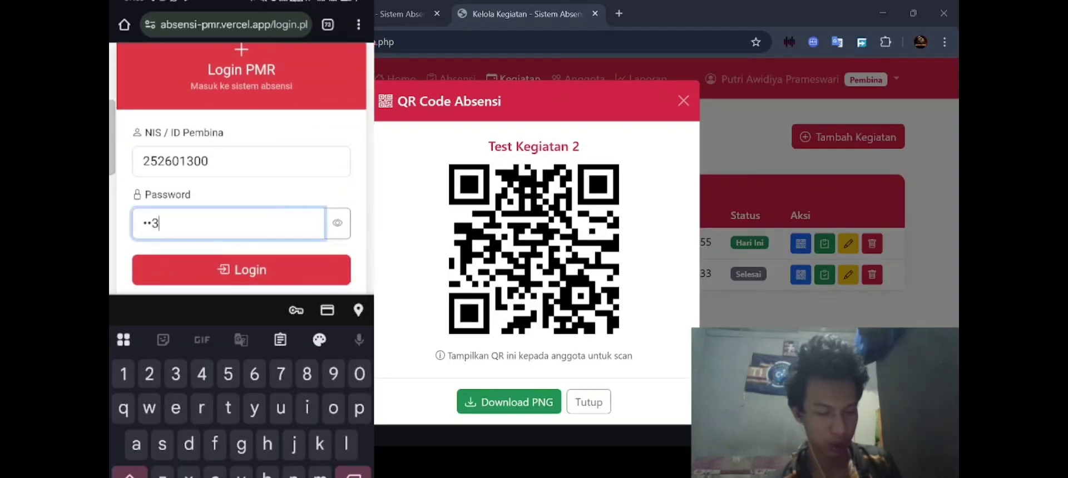
{"action": "type", "text": "6"}
{"action": "key", "text": "Escape"}
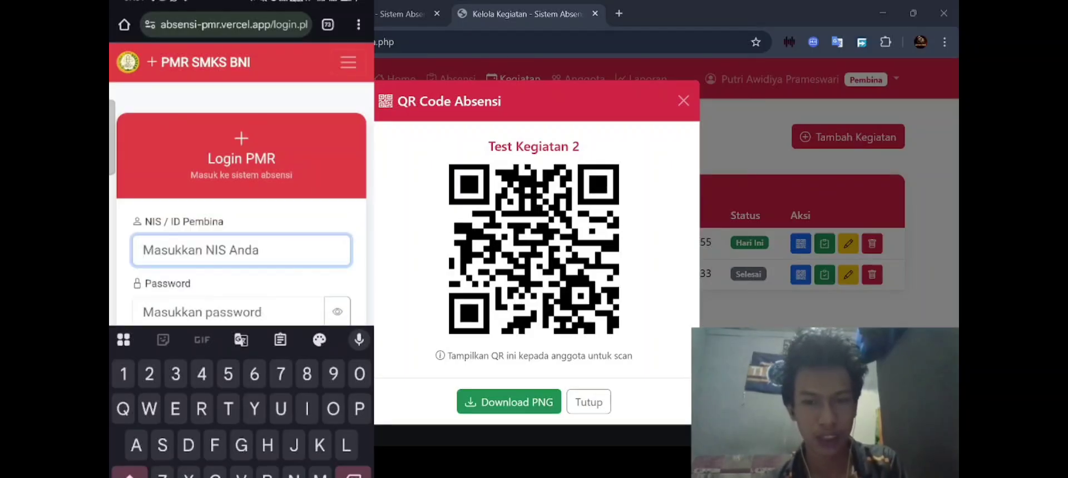
{"action": "left_click", "coordinate": [639, 281]}
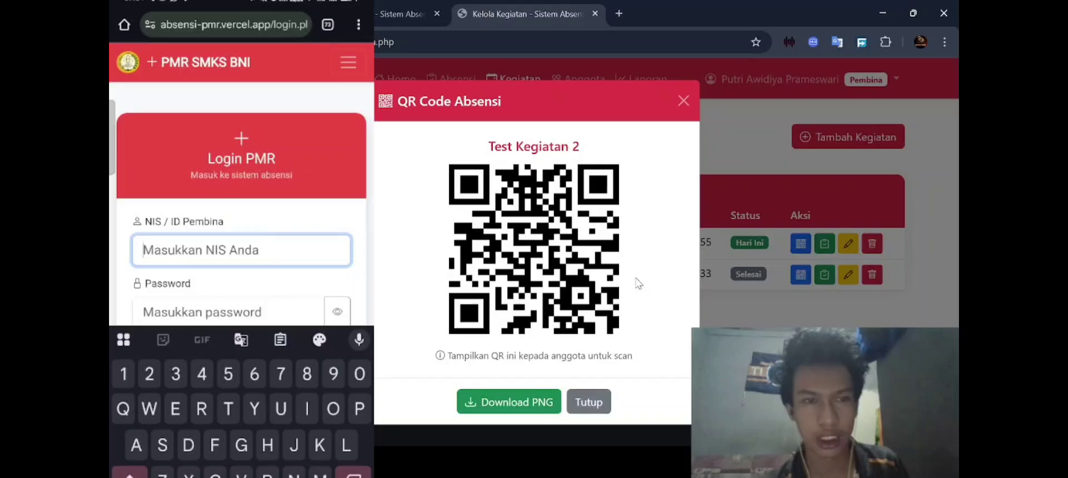
Close the QR dialog, check the first member's account in Anggota, and enter their NIS on the phone
{"action": "left_click", "coordinate": [683, 101]}
{"action": "left_click", "coordinate": [588, 81]}
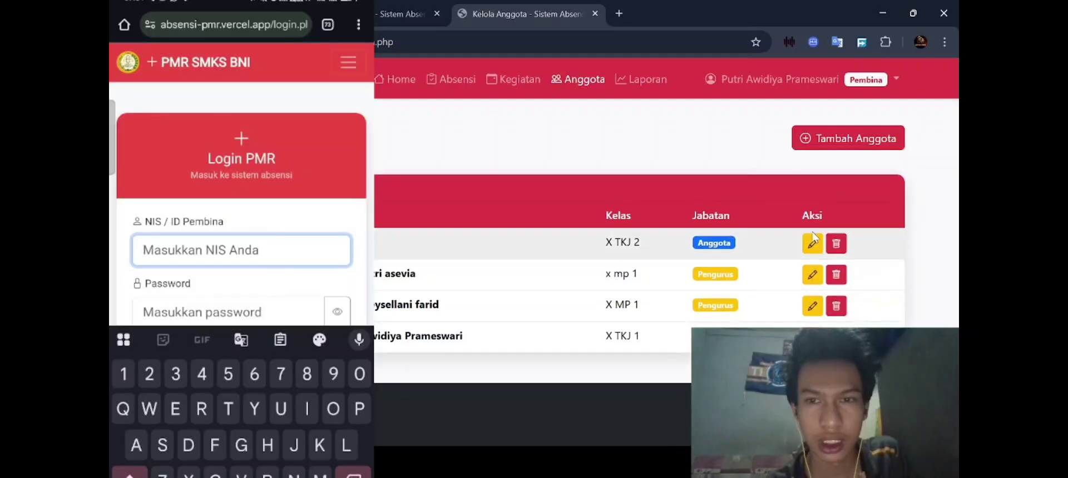
{"action": "left_click", "coordinate": [812, 244]}
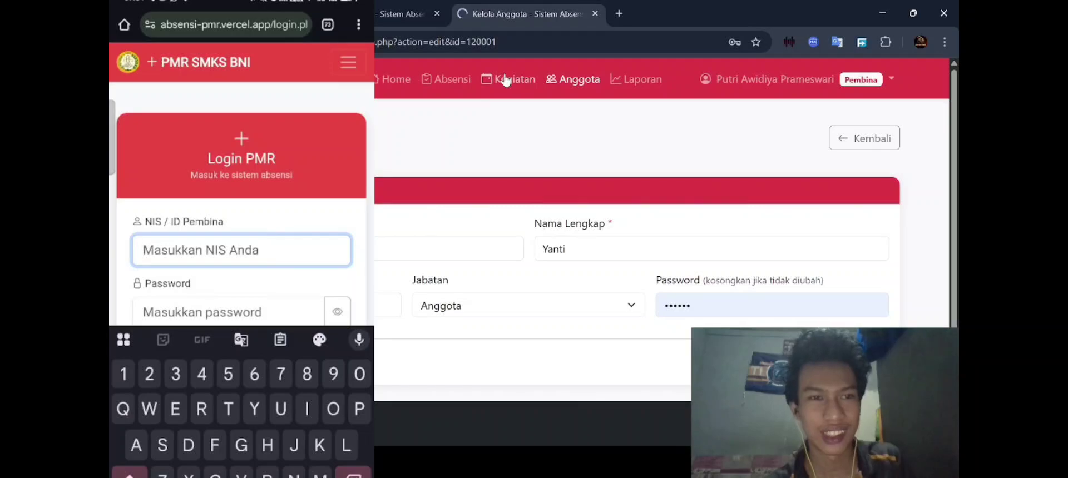
{"action": "type", "text": "2"}
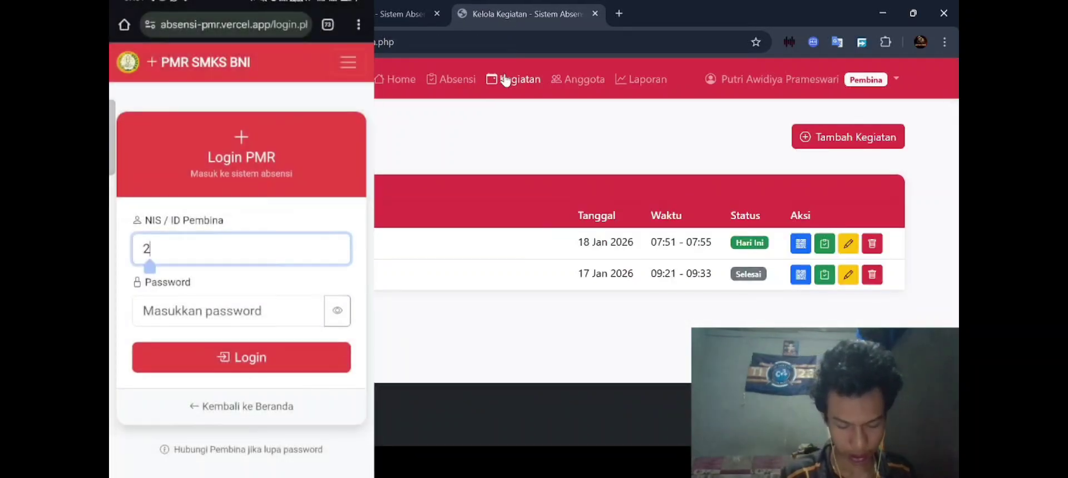
{"action": "type", "text": "526010300"}
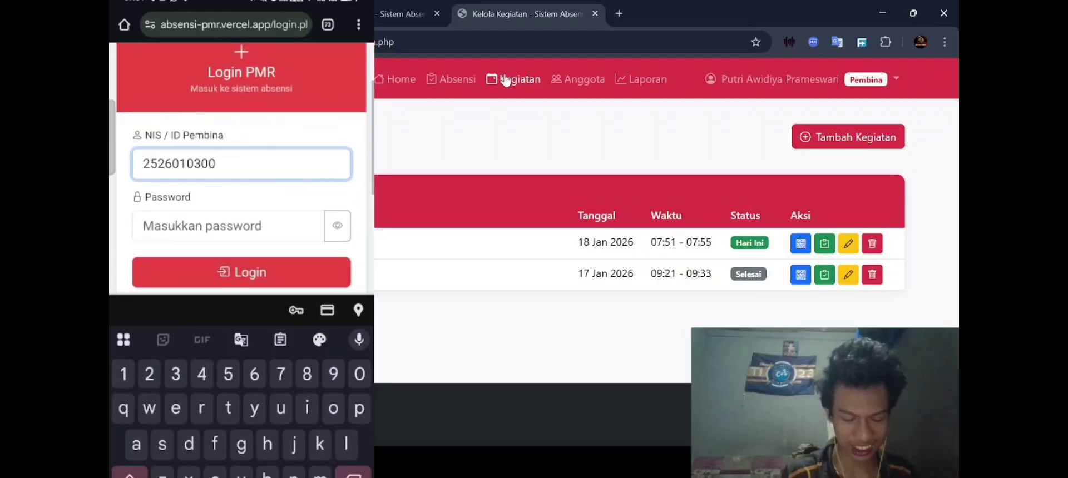
Enter the member's password in the phone login form and submit it
{"action": "left_click", "coordinate": [228, 226]}
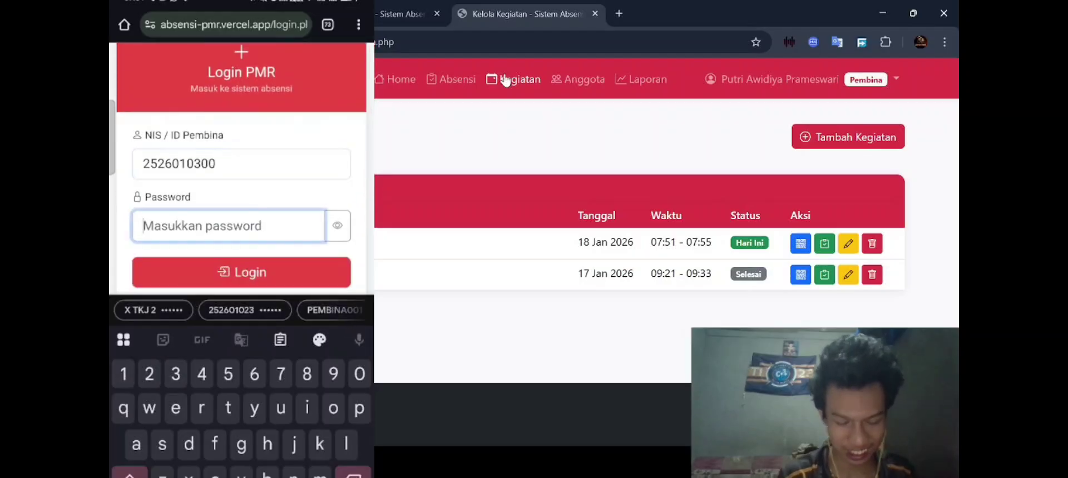
{"action": "type", "text": "123456"}
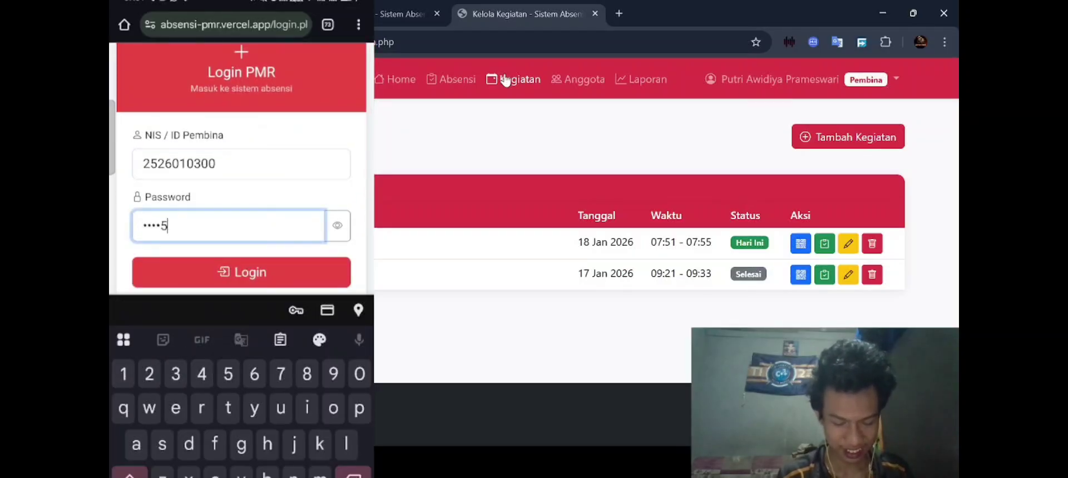
{"action": "key", "text": "Escape"}
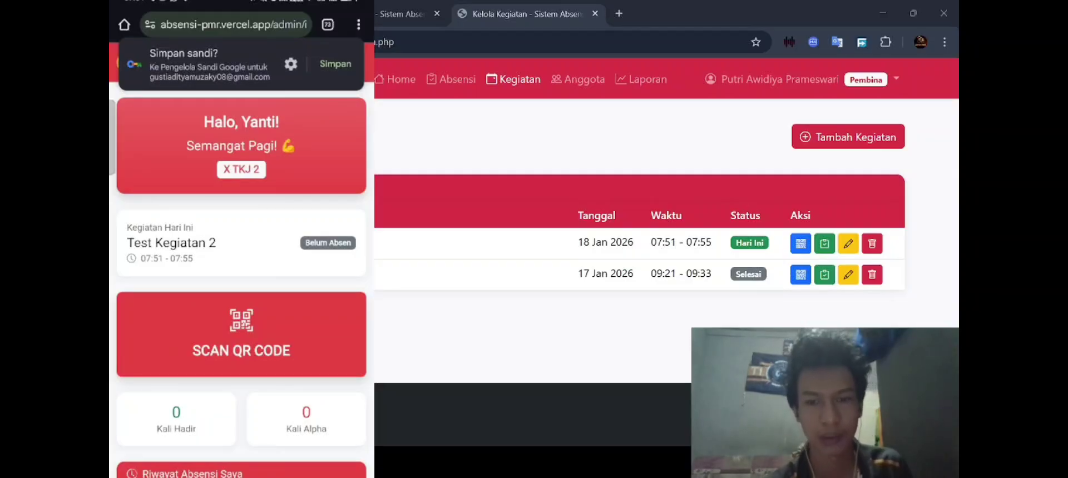
Show Test Kegiatan 2's QR code and browse the phone's navigation and account options
{"action": "left_click", "coordinate": [801, 244]}
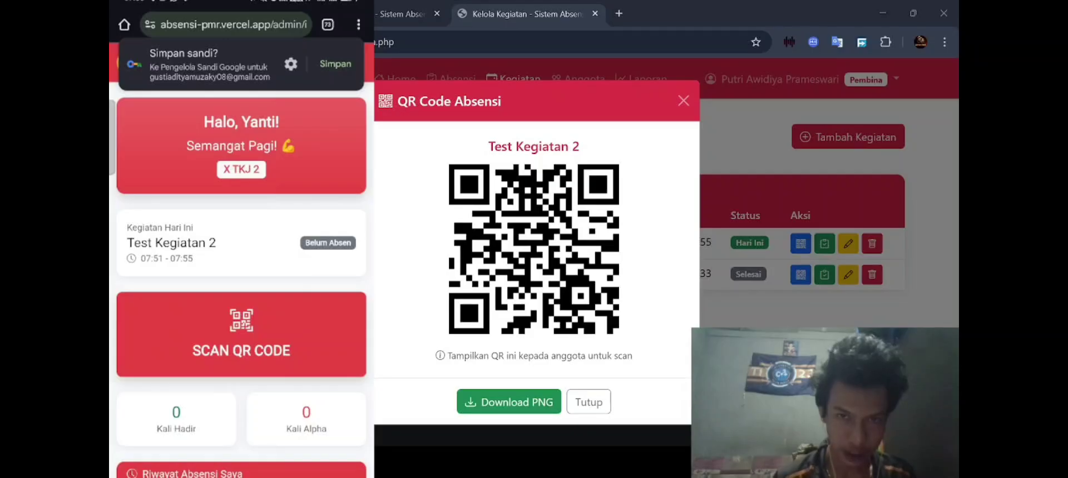
{"action": "scroll", "coordinate": [241, 278], "scroll_direction": "down", "scroll_amount": 3}
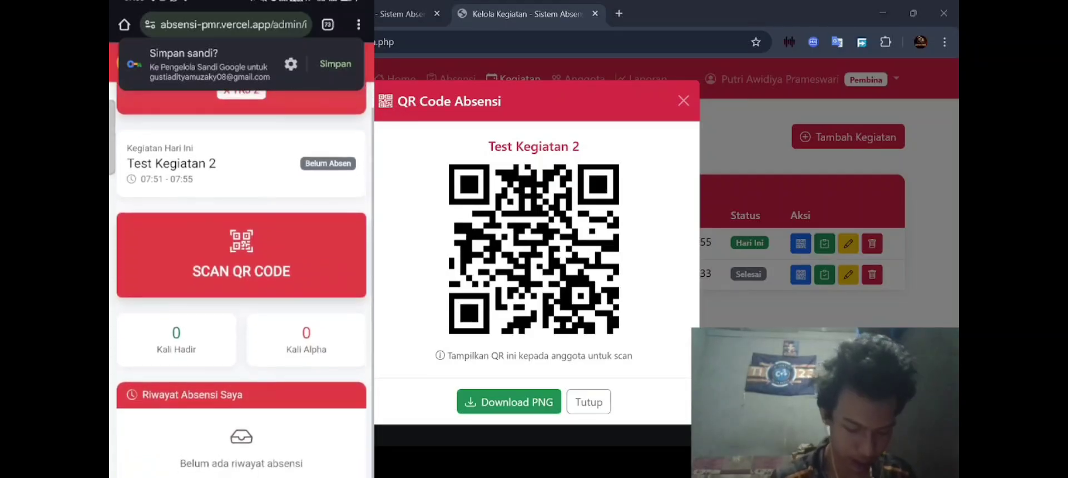
{"action": "scroll", "coordinate": [241, 278], "scroll_direction": "up", "scroll_amount": 3}
{"action": "left_click", "coordinate": [348, 62]}
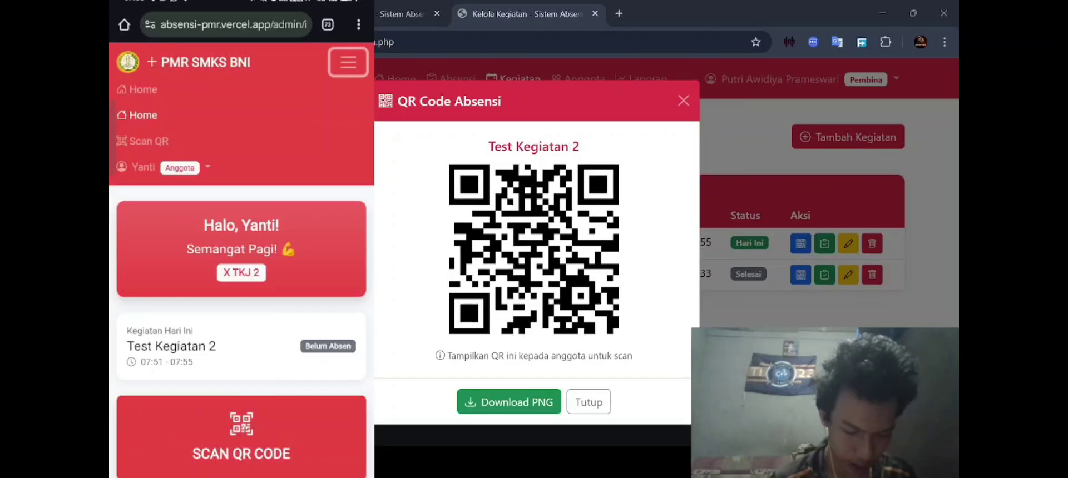
{"action": "left_click", "coordinate": [143, 167]}
{"action": "left_click", "coordinate": [143, 167]}
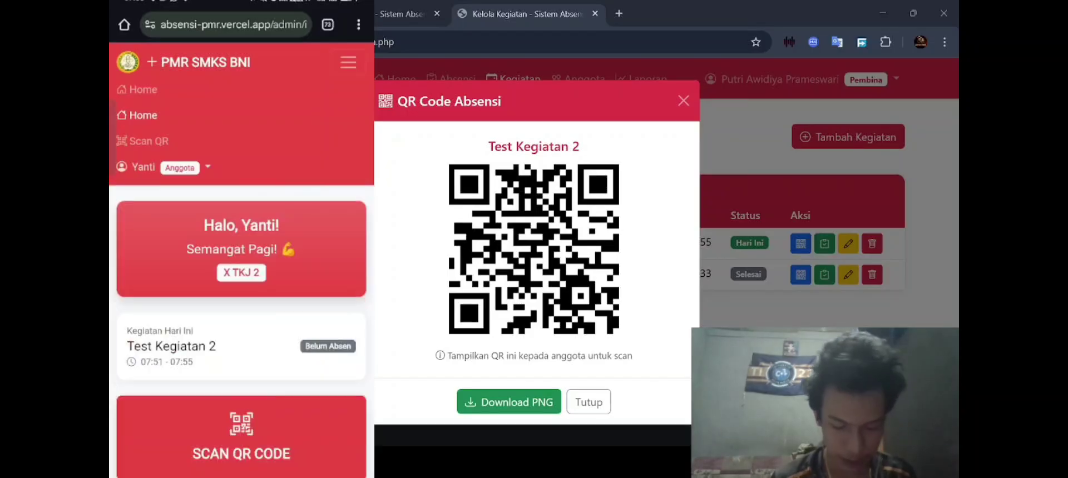
{"action": "left_click", "coordinate": [348, 62]}
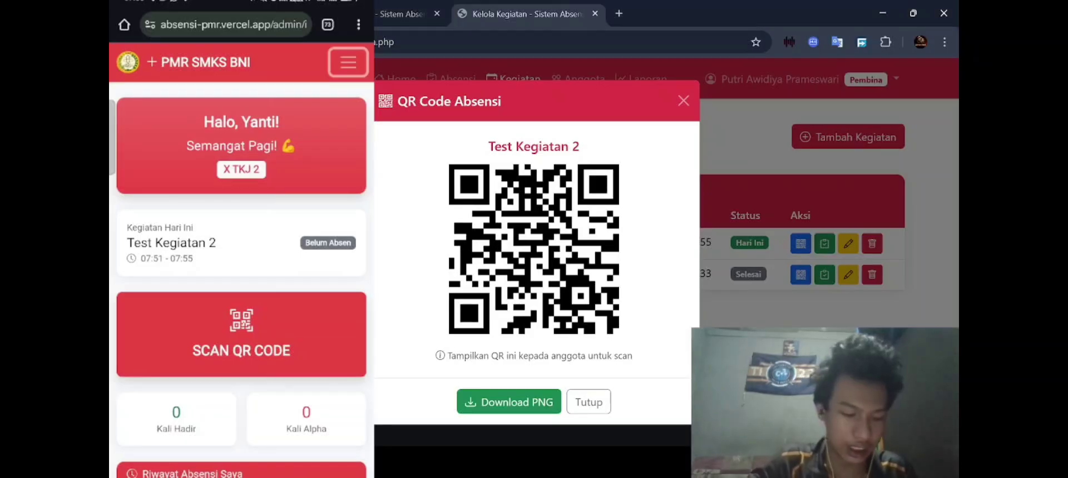
Scan the QR code on the phone and dismiss the Gagal! alert about the ended activity
{"action": "left_click", "coordinate": [241, 334]}
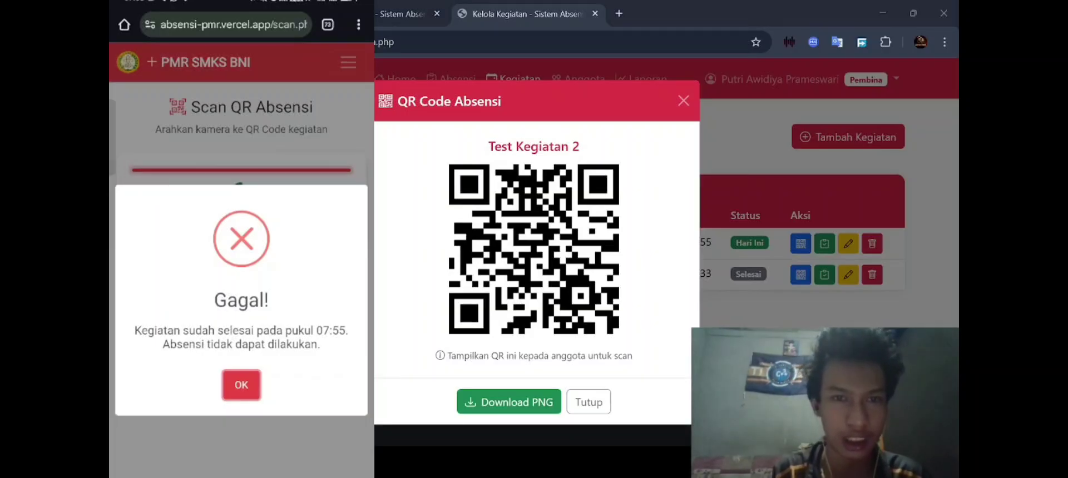
{"action": "left_click", "coordinate": [242, 385]}
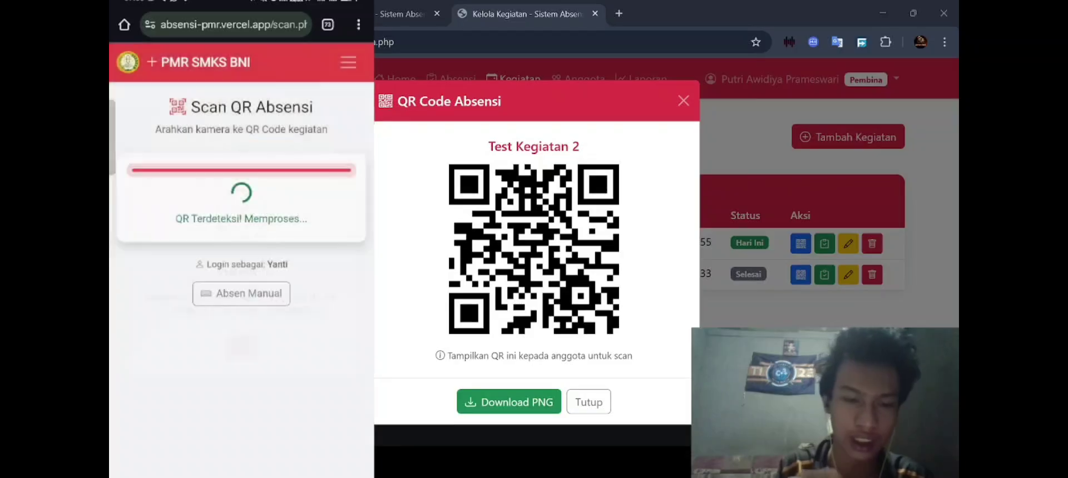
{"action": "left_click", "coordinate": [348, 62]}
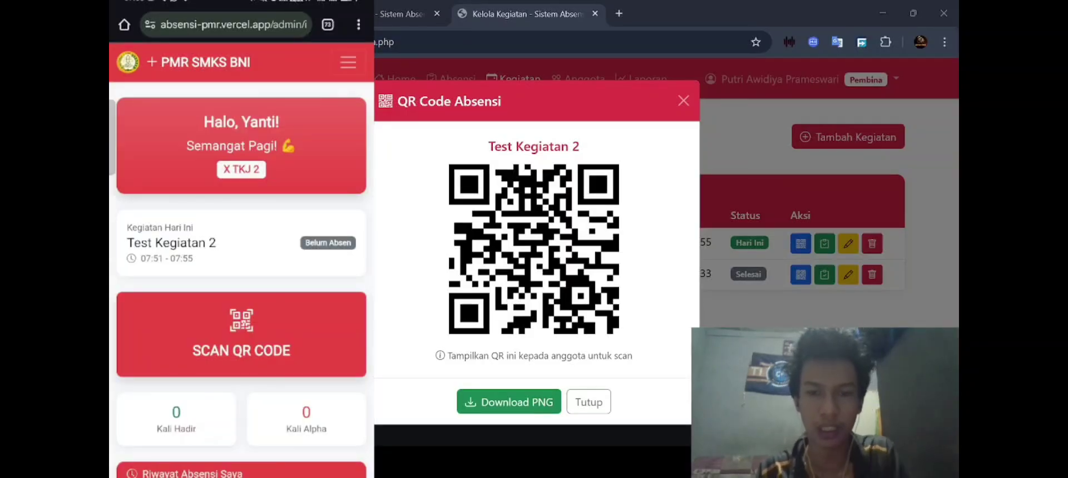
Close the QR dialog and delete Test Kegiatan 2, confirming with OK
{"action": "left_click", "coordinate": [683, 101]}
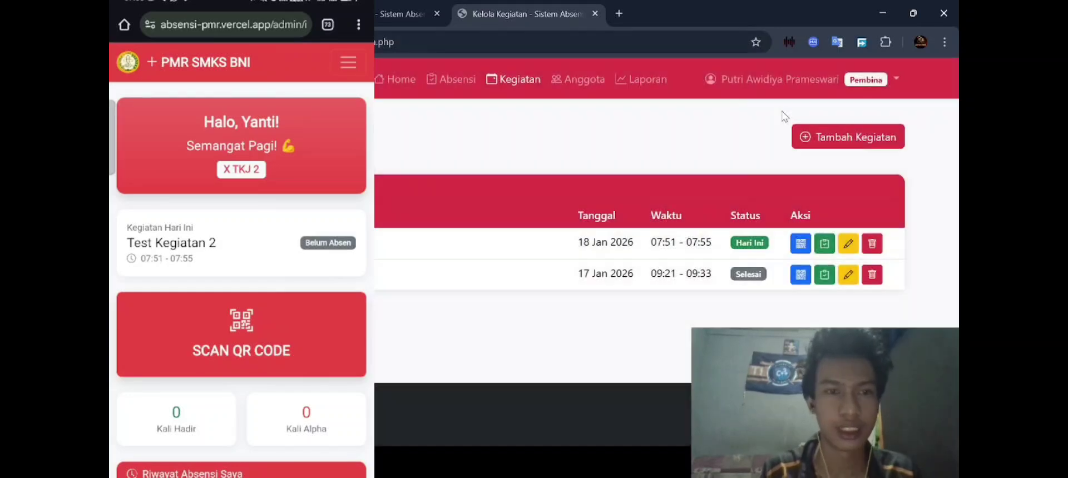
{"action": "left_click", "coordinate": [872, 241]}
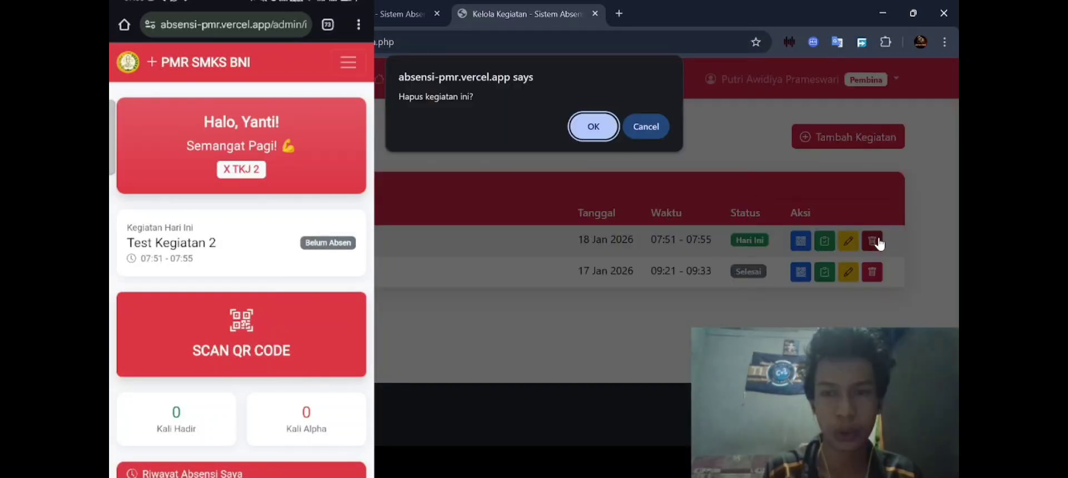
{"action": "left_click", "coordinate": [595, 123]}
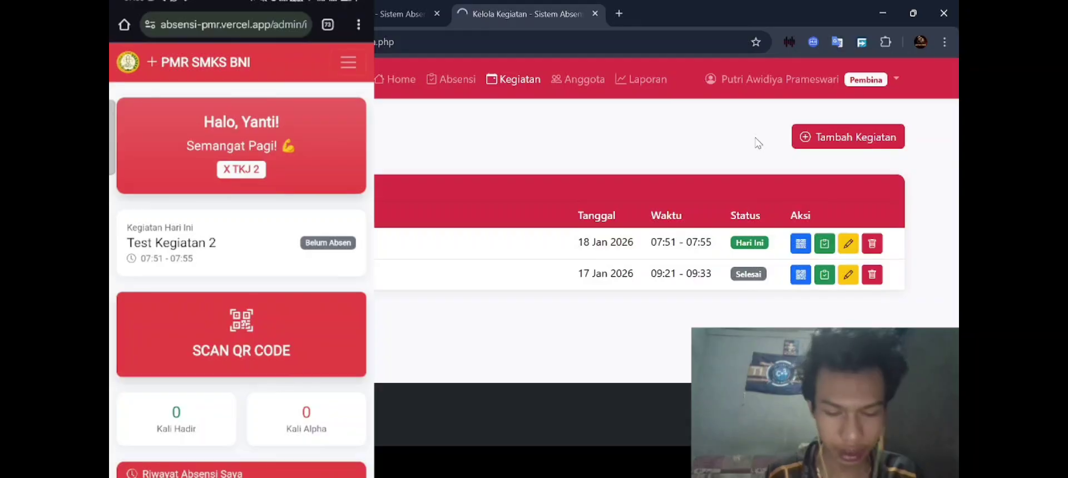
Start new activity Test Kegiatan 3 with start time 07:56 and check-in tolerance 07:58
{"action": "left_click", "coordinate": [812, 151]}
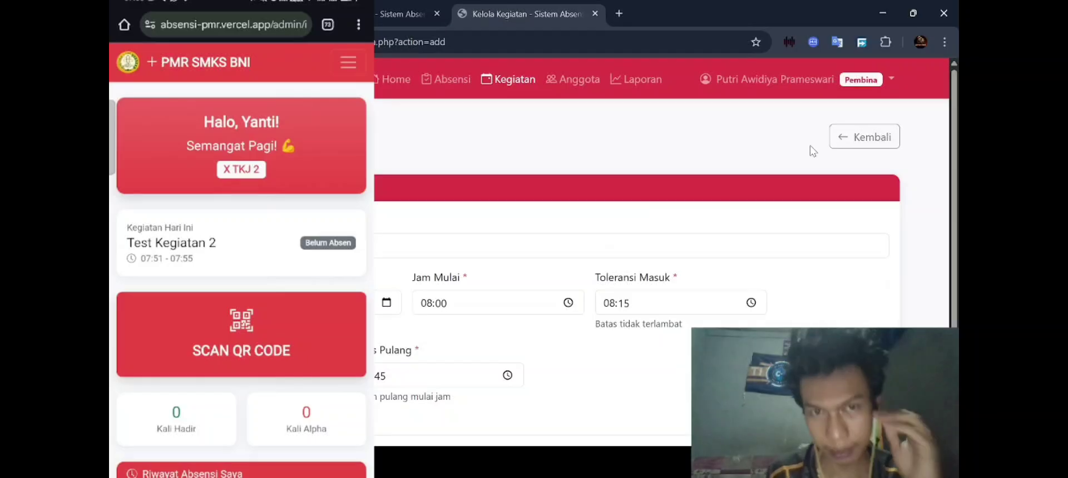
{"action": "left_click", "coordinate": [312, 243]}
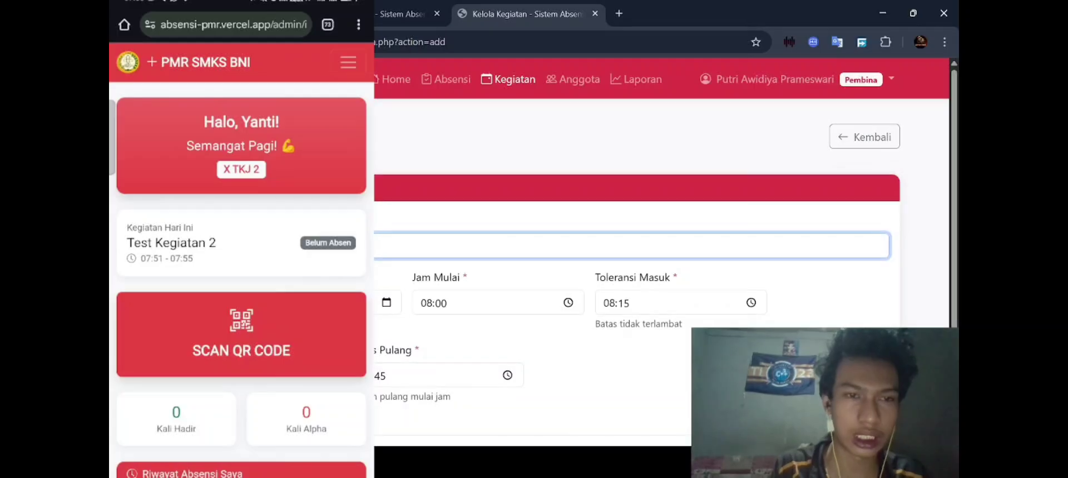
{"action": "left_click", "coordinate": [427, 305]}
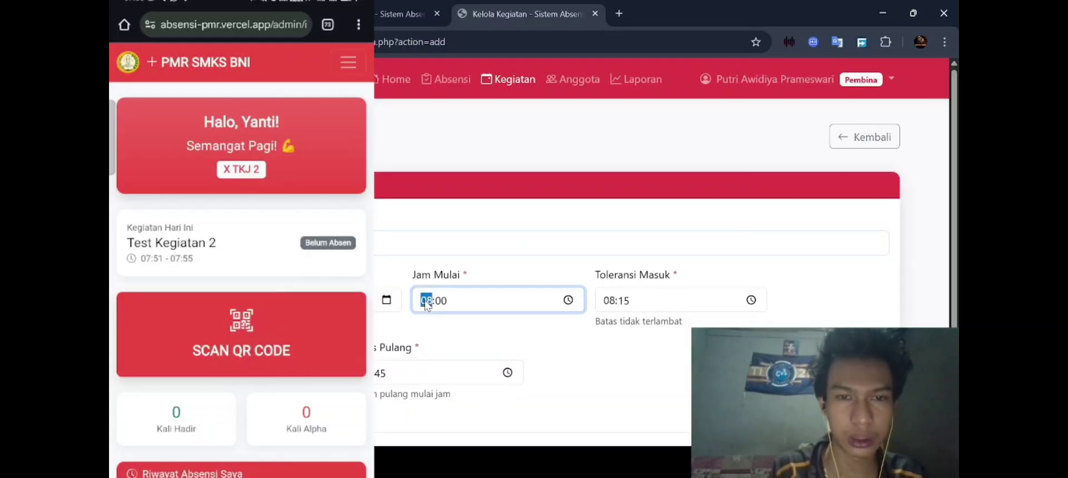
{"action": "type", "text": "07:"}
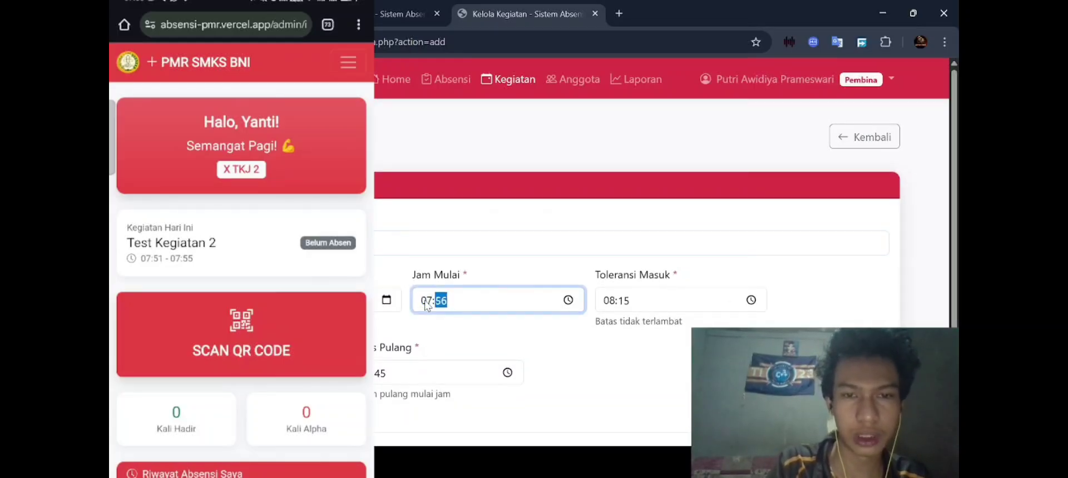
{"action": "type", "text": "56"}
{"action": "key", "text": "Tab"}
{"action": "key", "text": "Tab"}
{"action": "type", "text": "0705"}
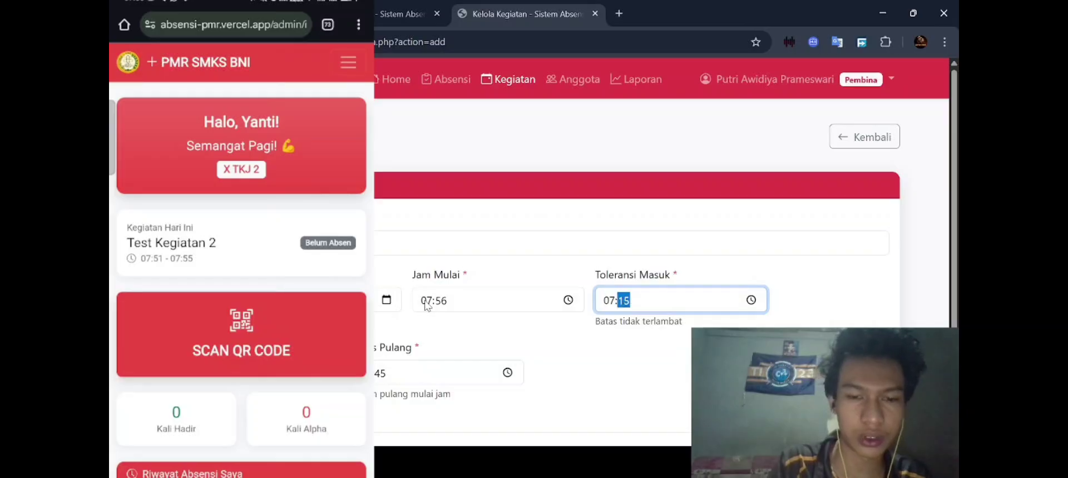
{"action": "type", "text": "08"}
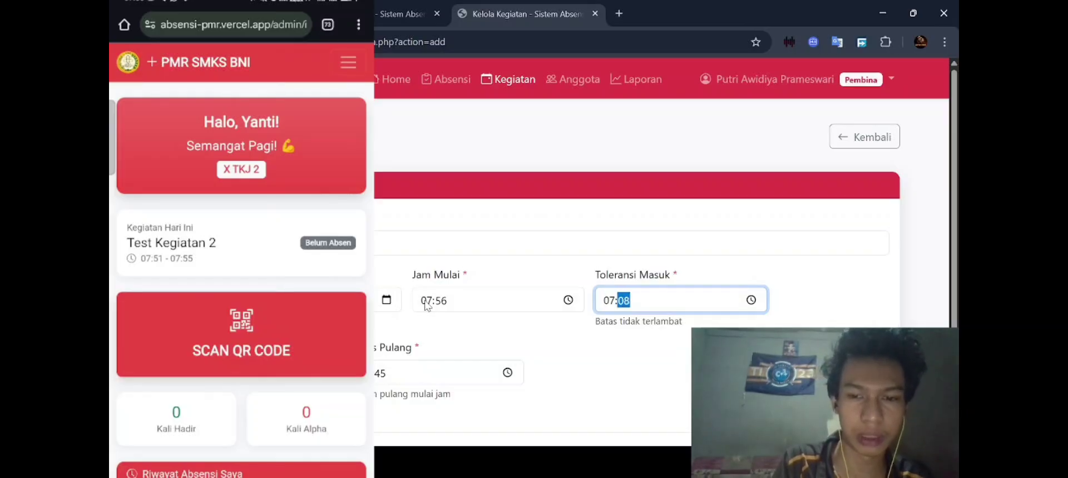
{"action": "key", "text": "Tab"}
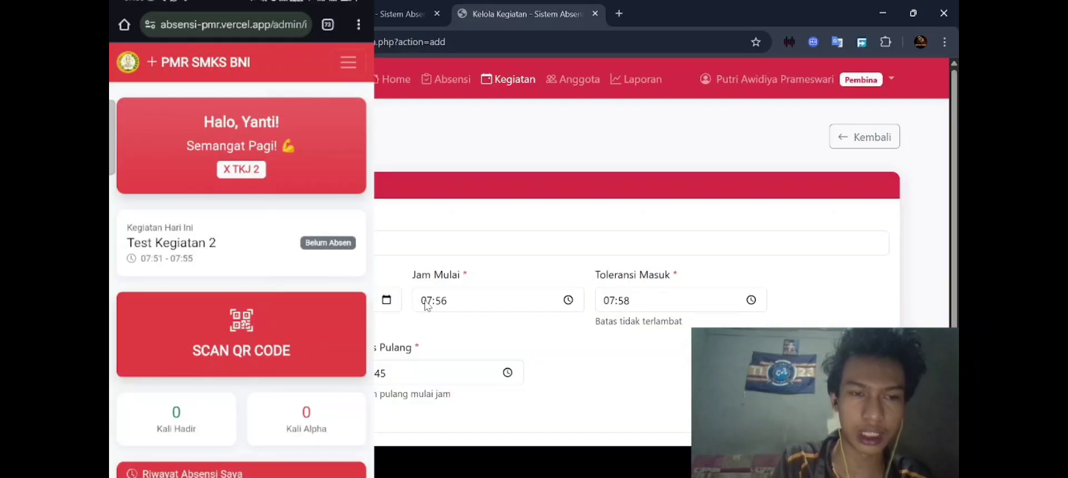
Correct the Jam Mulai minutes to 57 and set the check-out minutes to 59
{"action": "key", "text": "Tab"}
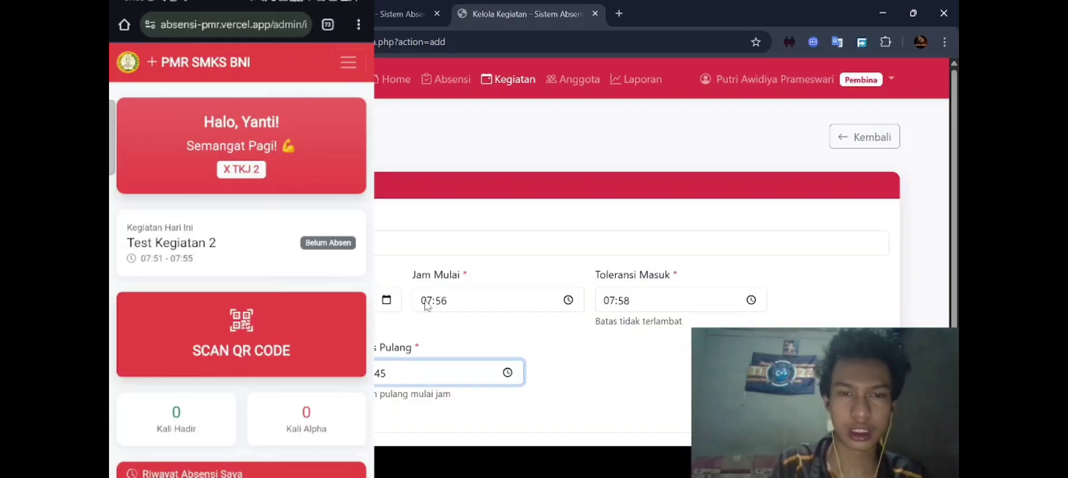
{"action": "key", "text": "Tab"}
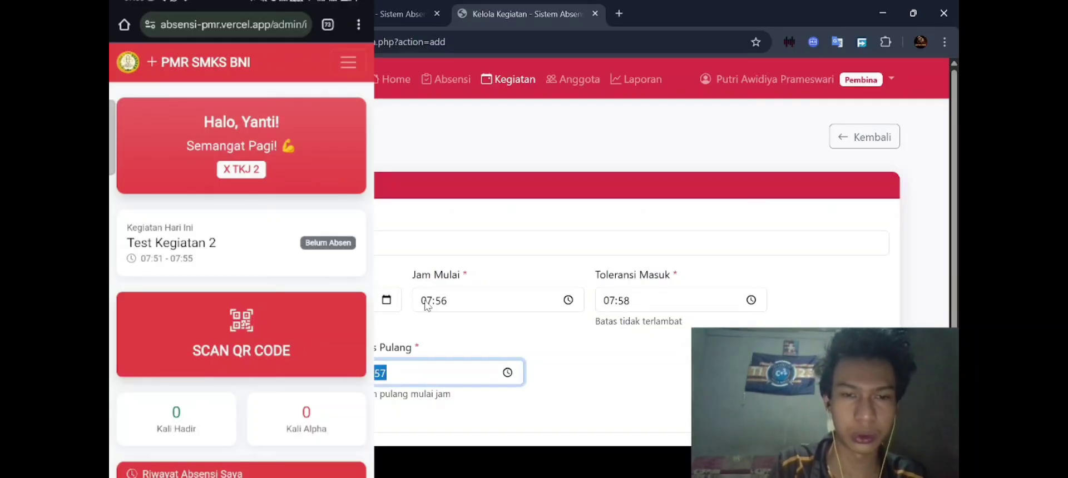
{"action": "scroll", "coordinate": [445, 303], "scroll_direction": "down", "scroll_amount": 2}
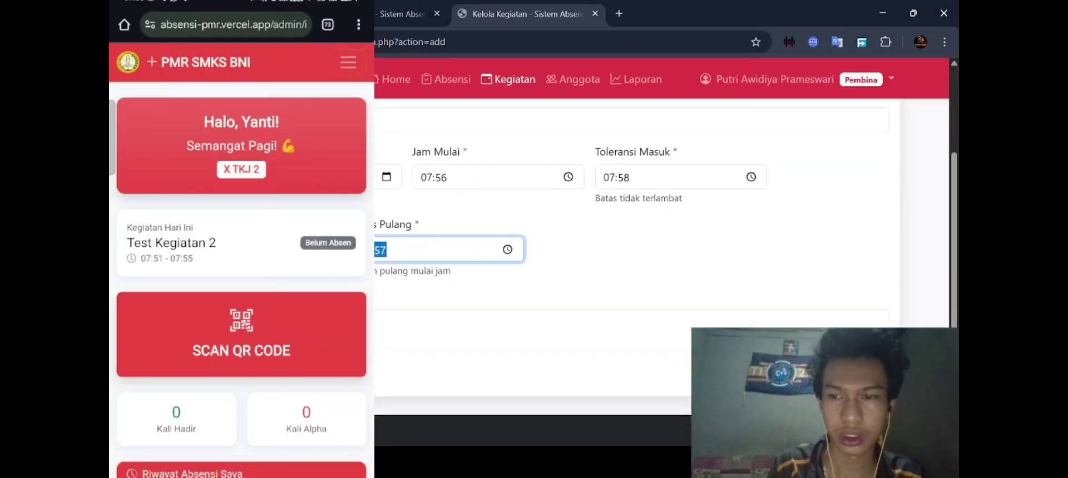
{"action": "left_click", "coordinate": [443, 179]}
{"action": "type", "text": "07"}
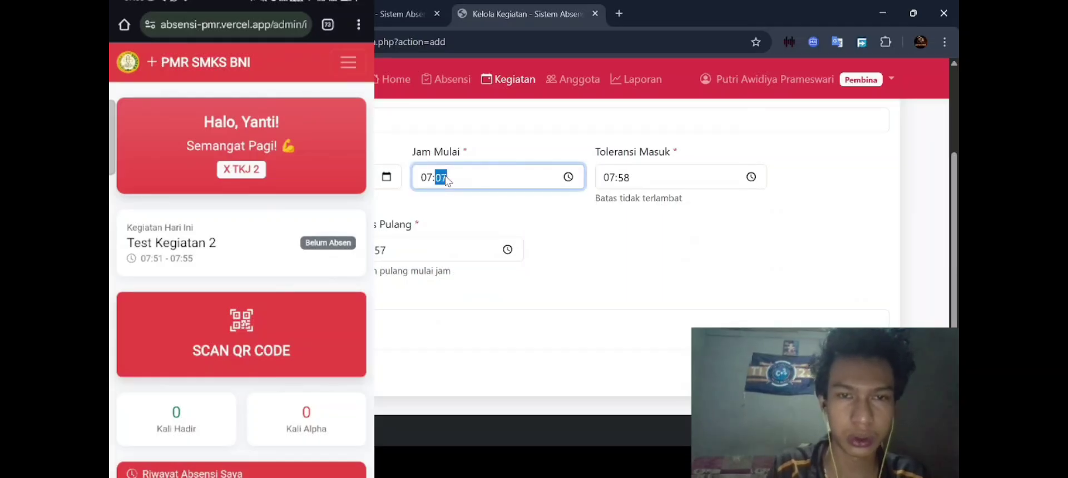
{"action": "left_click", "coordinate": [380, 250]}
{"action": "type", "text": "59"}
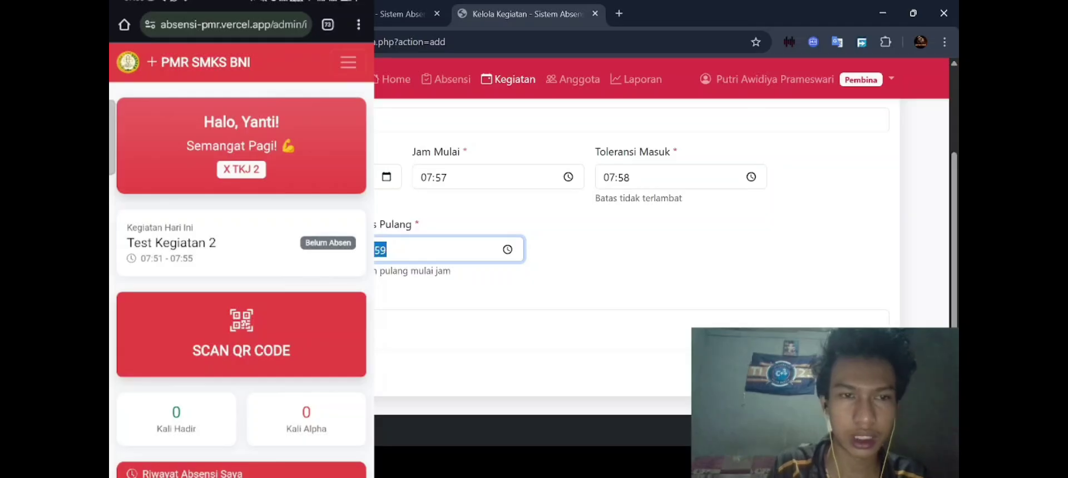
{"action": "key", "text": "Tab"}
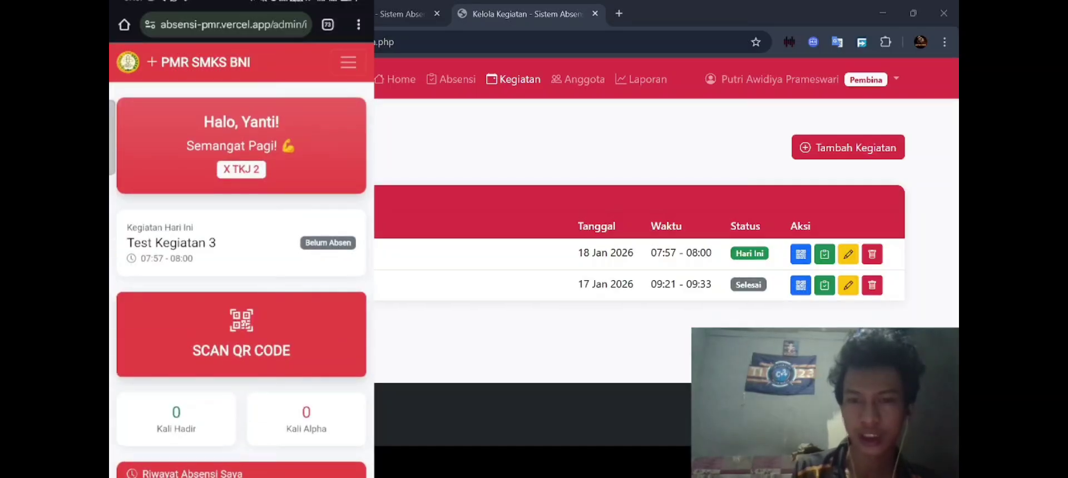
Scan the Test Kegiatan 3 QR code with the member's phone to record Hadir
{"action": "left_click", "coordinate": [800, 253]}
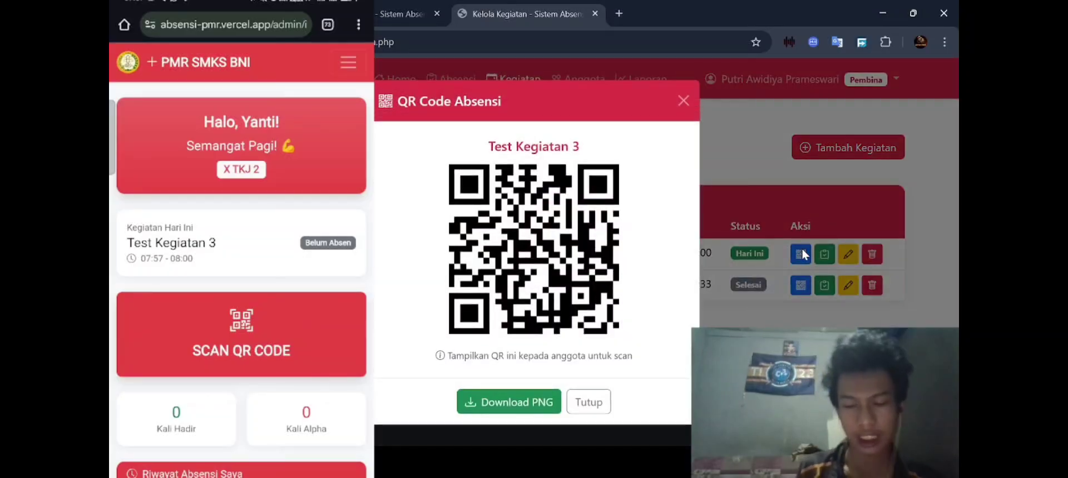
{"action": "left_click", "coordinate": [242, 334]}
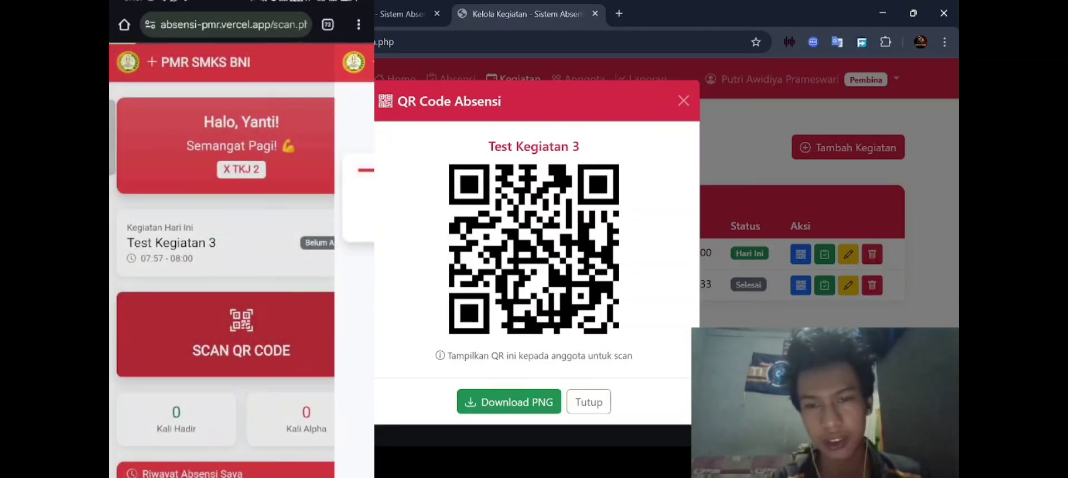
{"action": "left_click", "coordinate": [683, 100]}
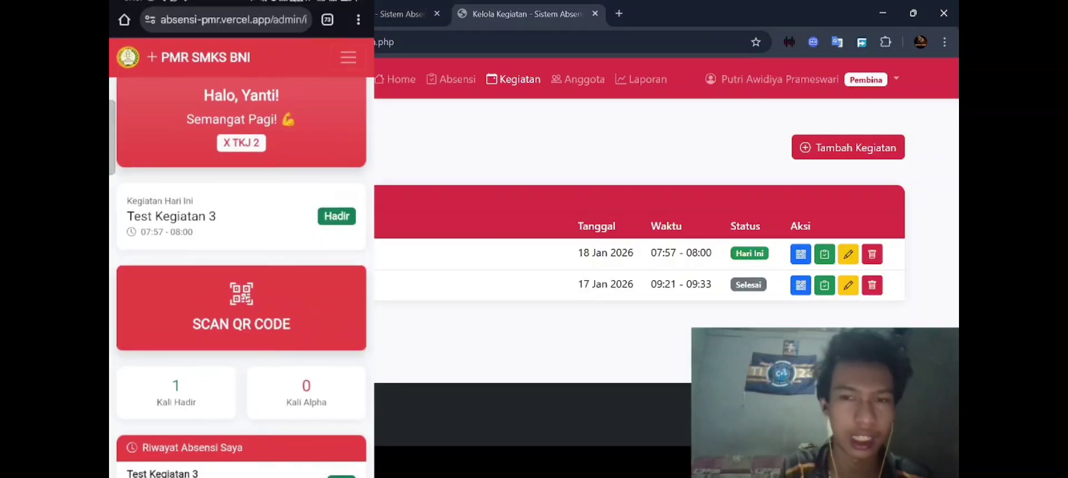
{"action": "left_click", "coordinate": [449, 89]}
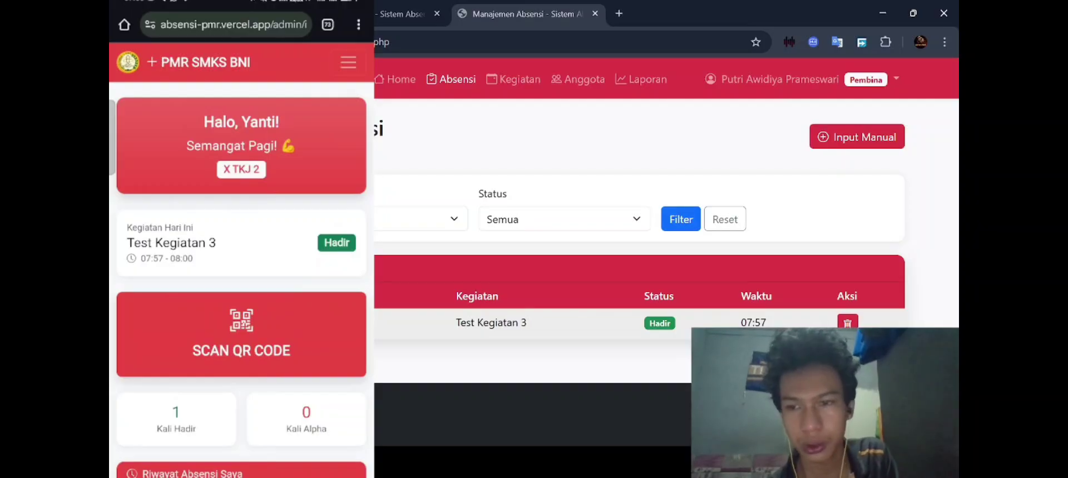
{"action": "key", "text": "alt+Tab"}
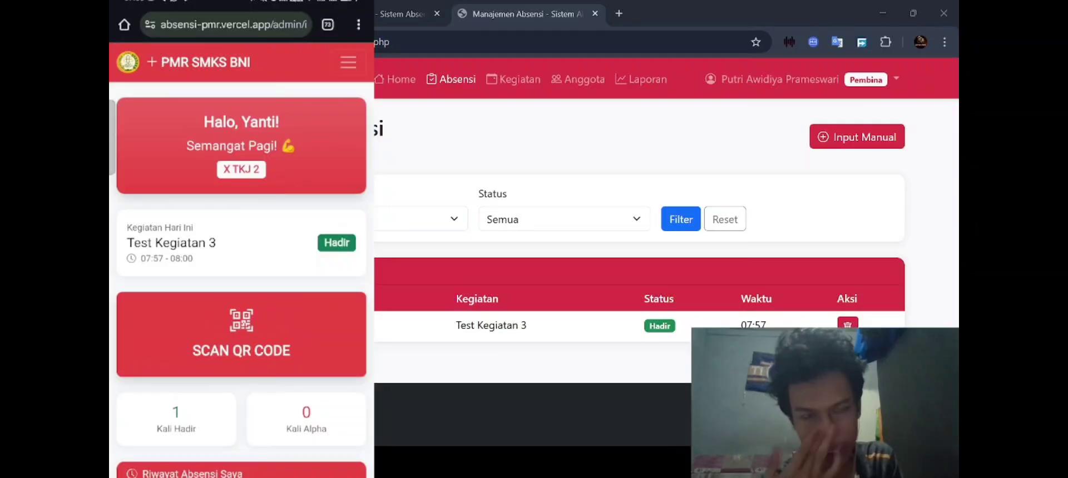
{"action": "key", "text": "alt+Tab"}
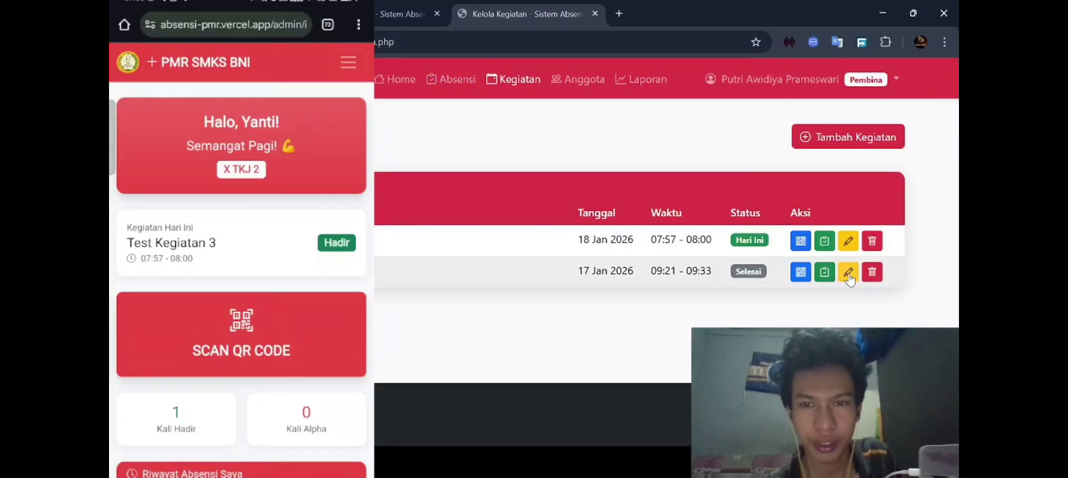
{"action": "left_click", "coordinate": [846, 245]}
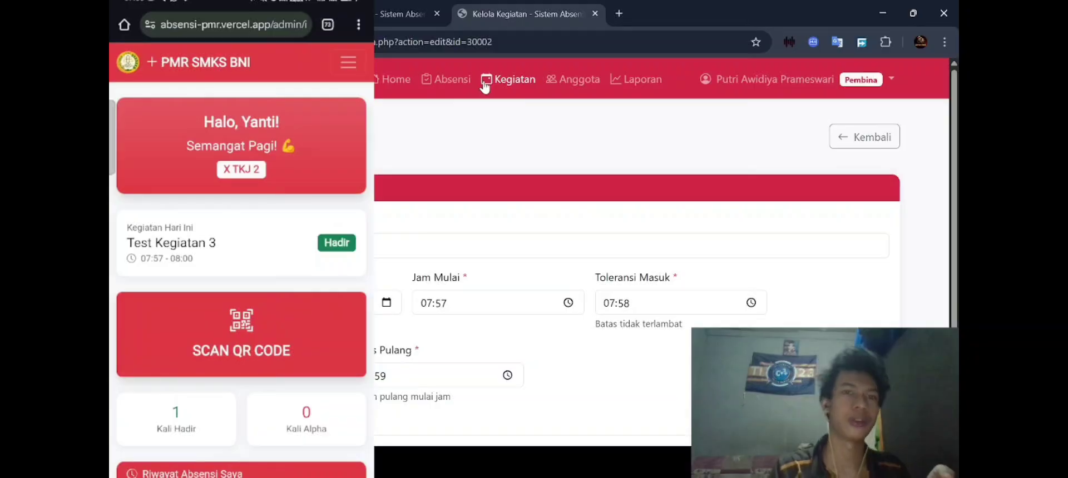
{"action": "left_click", "coordinate": [517, 78]}
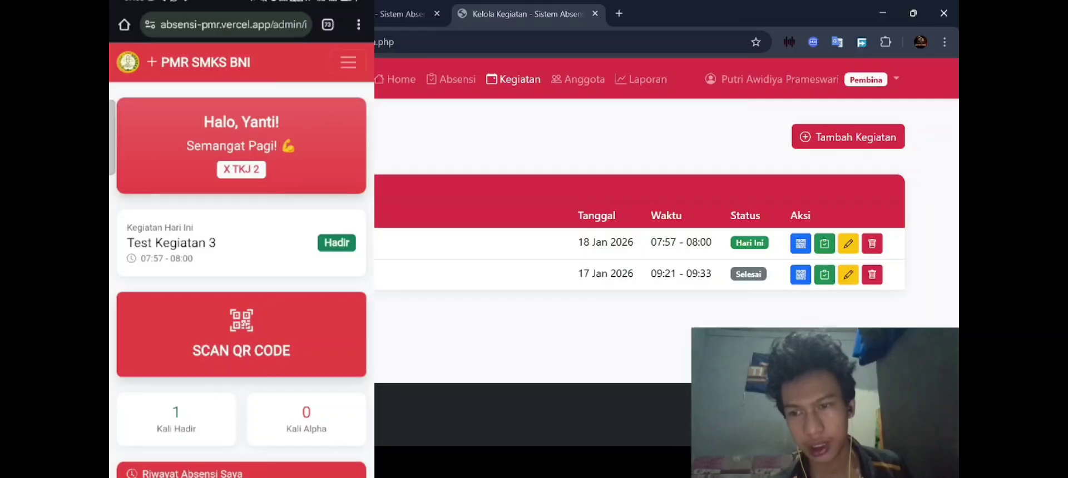
{"action": "key", "text": "alt+Tab"}
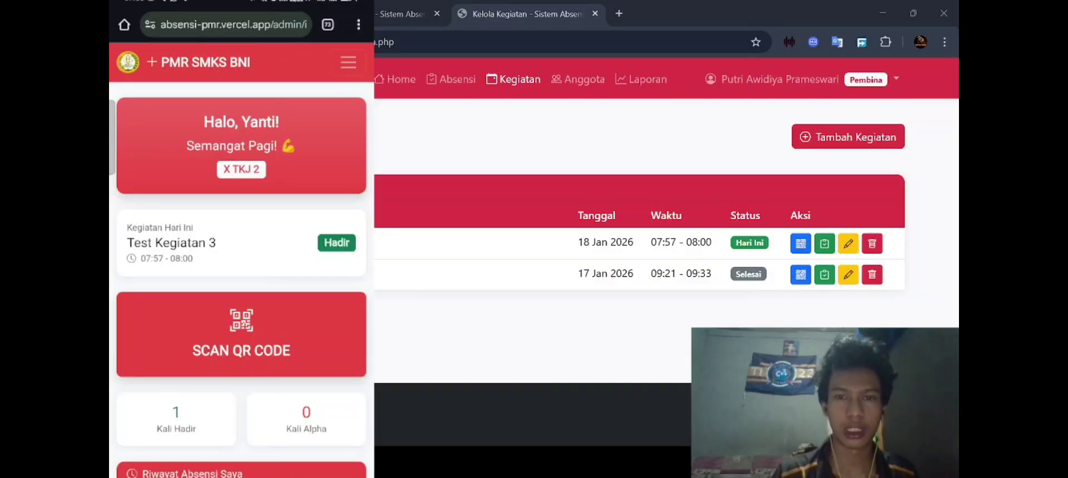
{"action": "key", "text": "alt+Tab"}
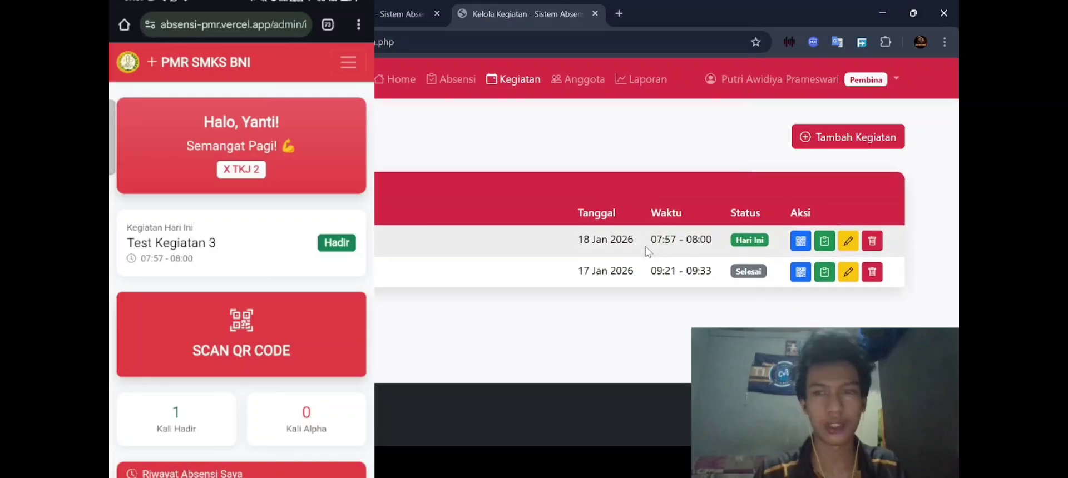
{"action": "left_click", "coordinate": [793, 244]}
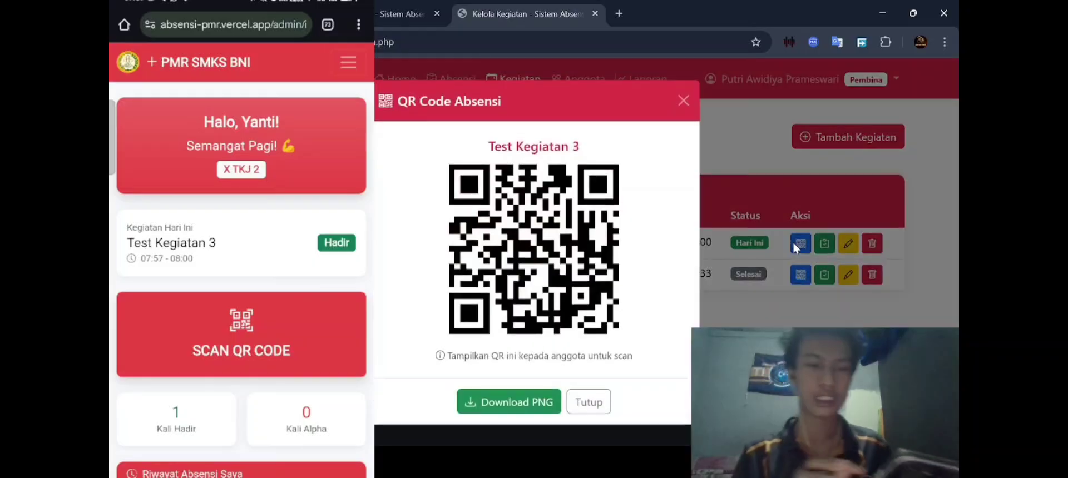
{"action": "left_click", "coordinate": [240, 334]}
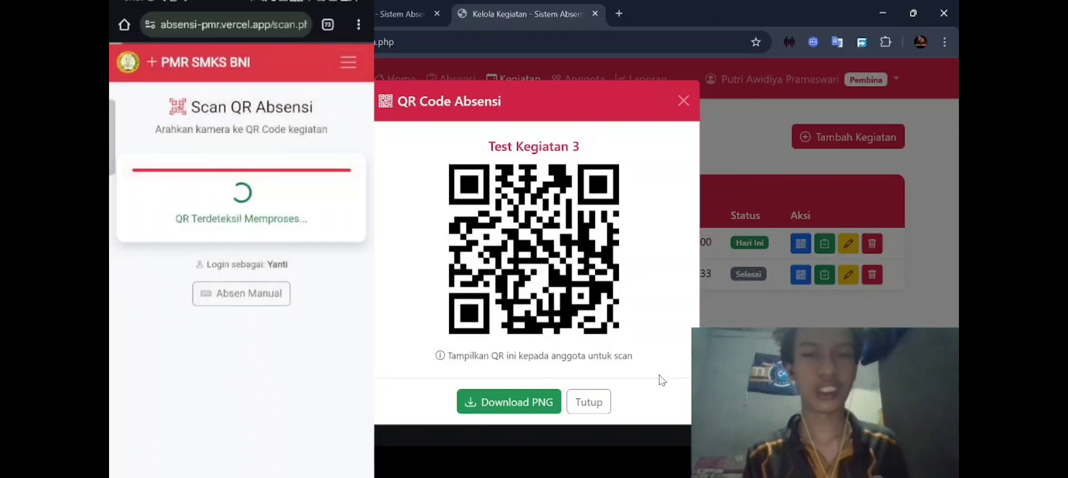
{"action": "left_click", "coordinate": [597, 402]}
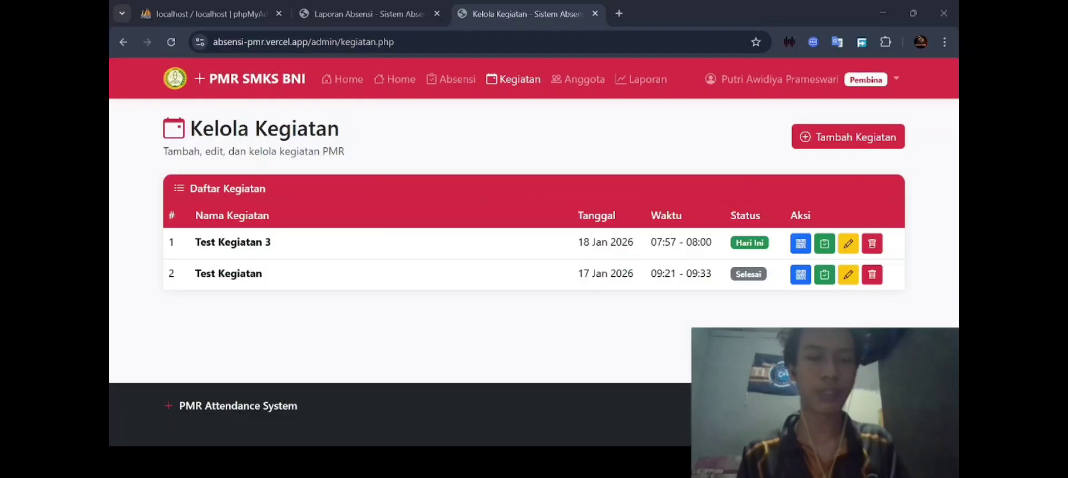
Browse the absensi_pmr attendance table showing its single Hadir row for event 14
{"action": "left_click", "coordinate": [219, 10]}
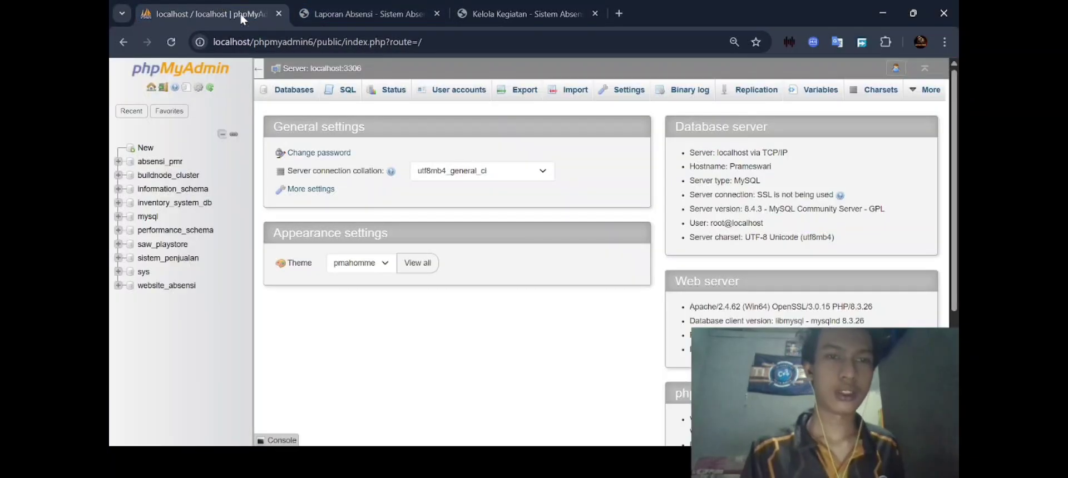
{"action": "left_click", "coordinate": [160, 161]}
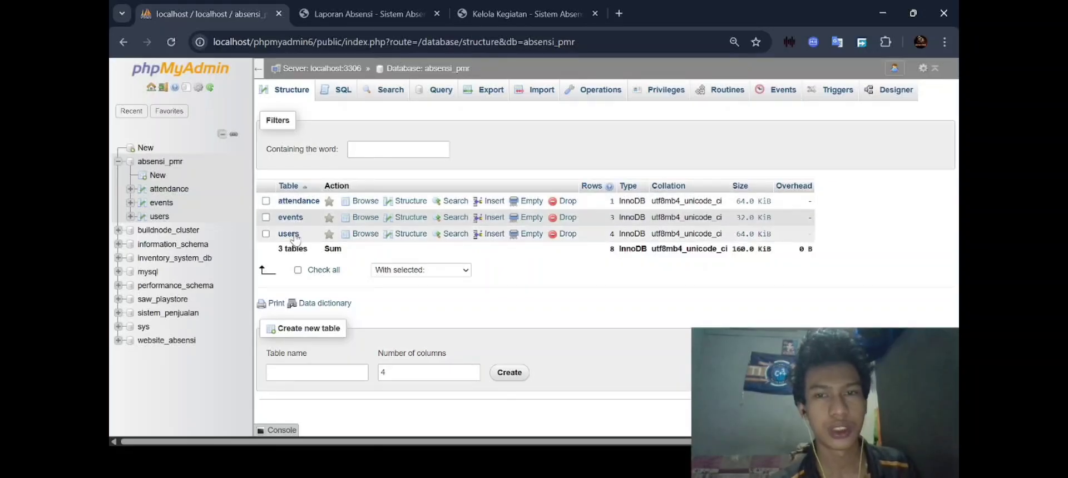
{"action": "left_click", "coordinate": [288, 201]}
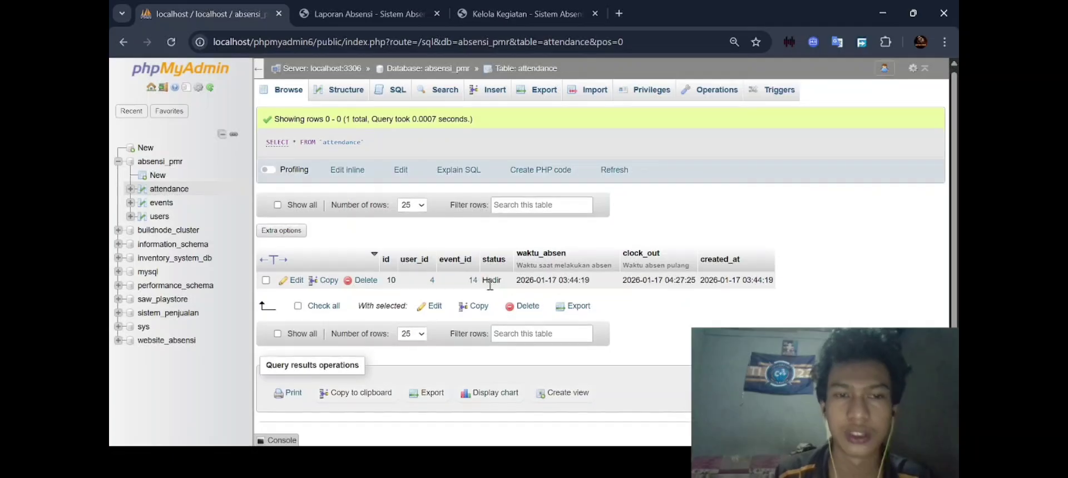
{"action": "scroll", "coordinate": [489, 285], "scroll_direction": "down", "scroll_amount": 1}
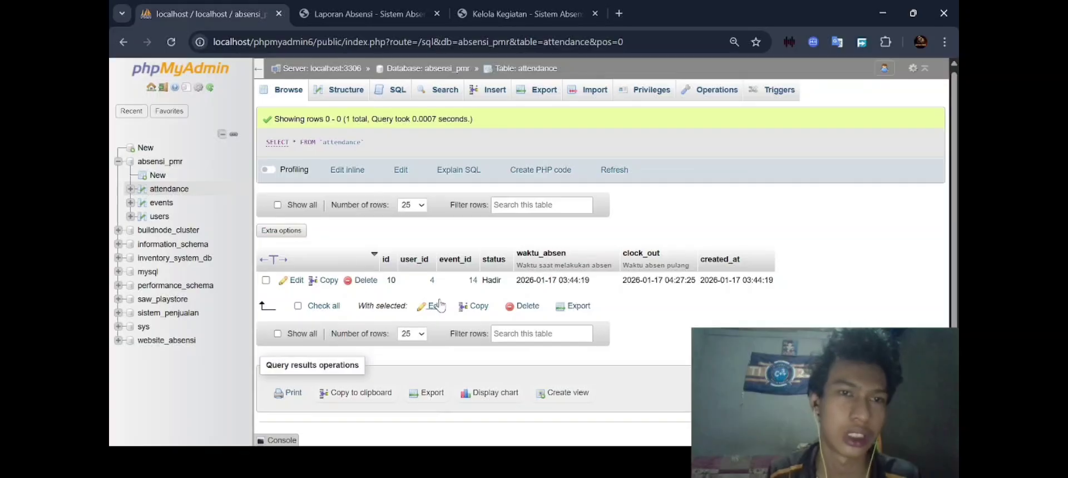
{"action": "left_click", "coordinate": [168, 207]}
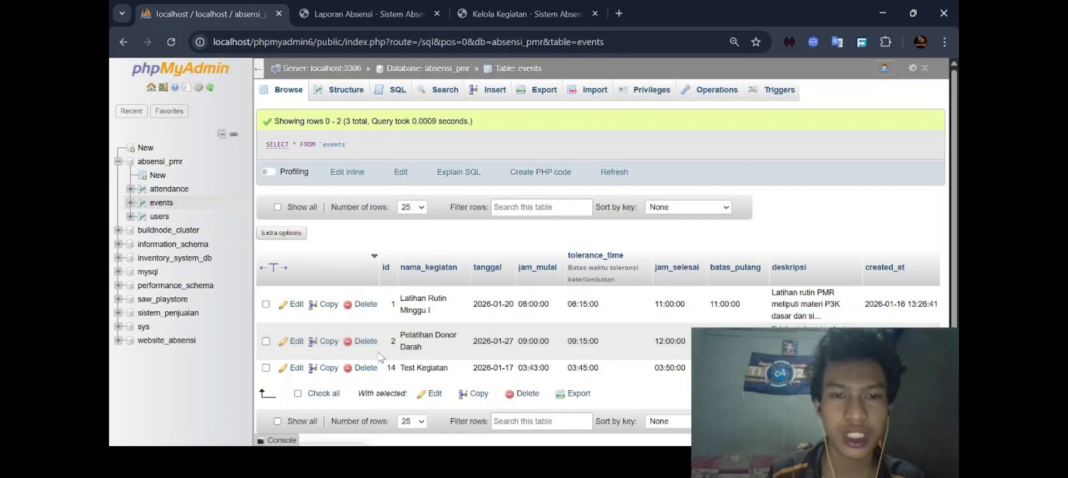
{"action": "scroll", "coordinate": [379, 353], "scroll_direction": "down", "scroll_amount": 1}
{"action": "scroll", "coordinate": [380, 353], "scroll_direction": "up", "scroll_amount": 2}
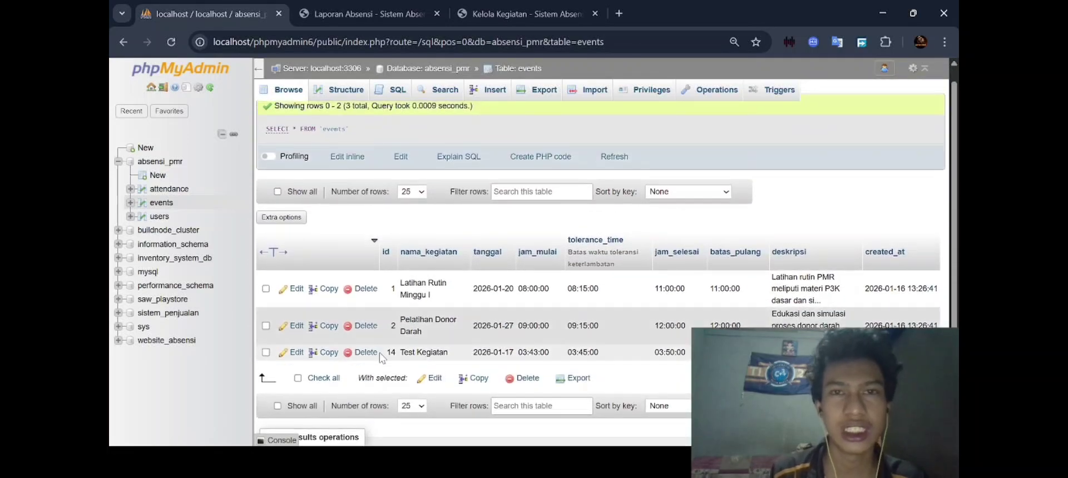
{"action": "left_click", "coordinate": [331, 21]}
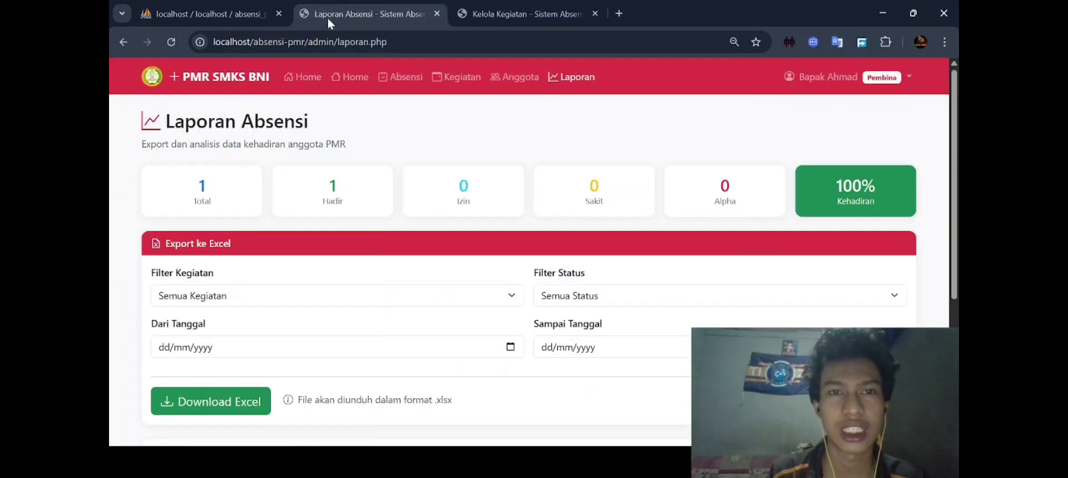
{"action": "left_click", "coordinate": [447, 78]}
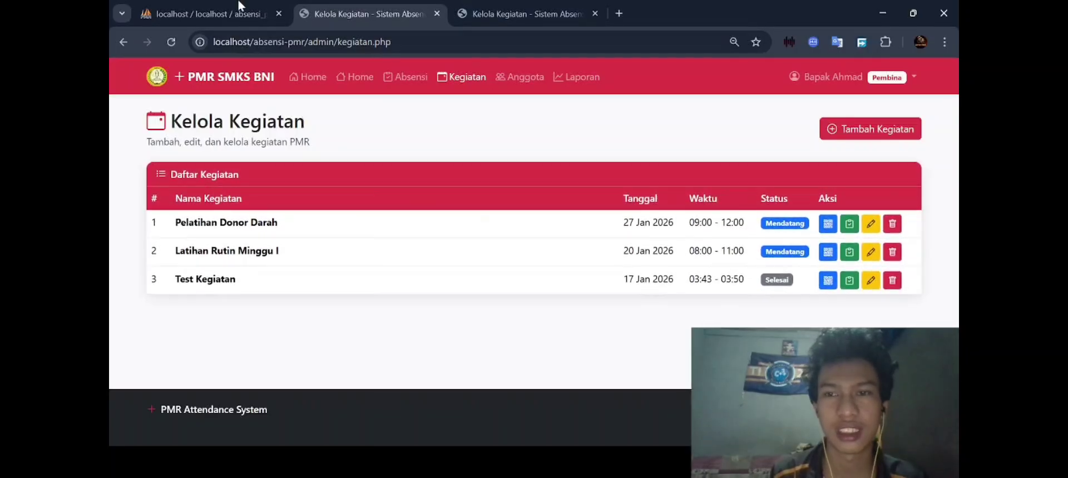
{"action": "left_click", "coordinate": [191, 7]}
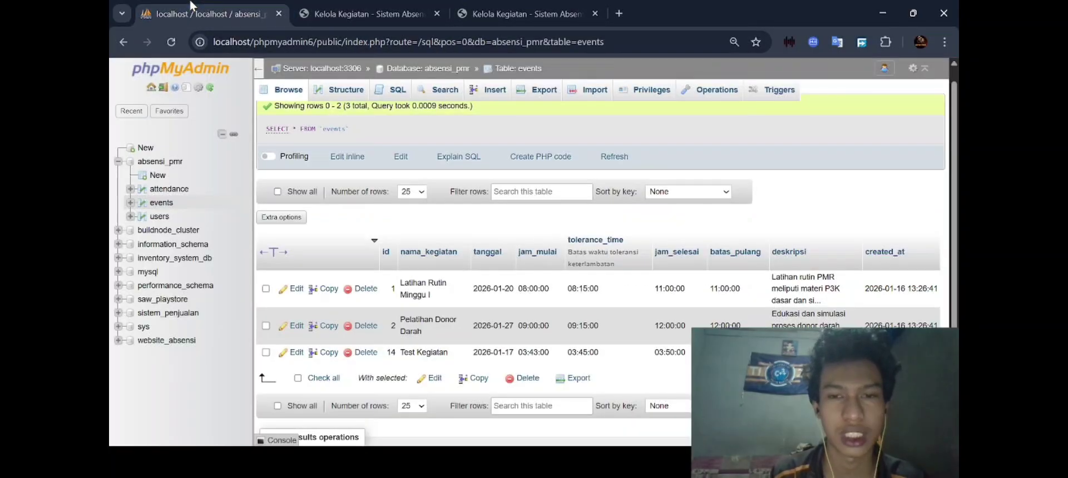
{"action": "scroll", "coordinate": [546, 326], "scroll_direction": "down", "scroll_amount": 2}
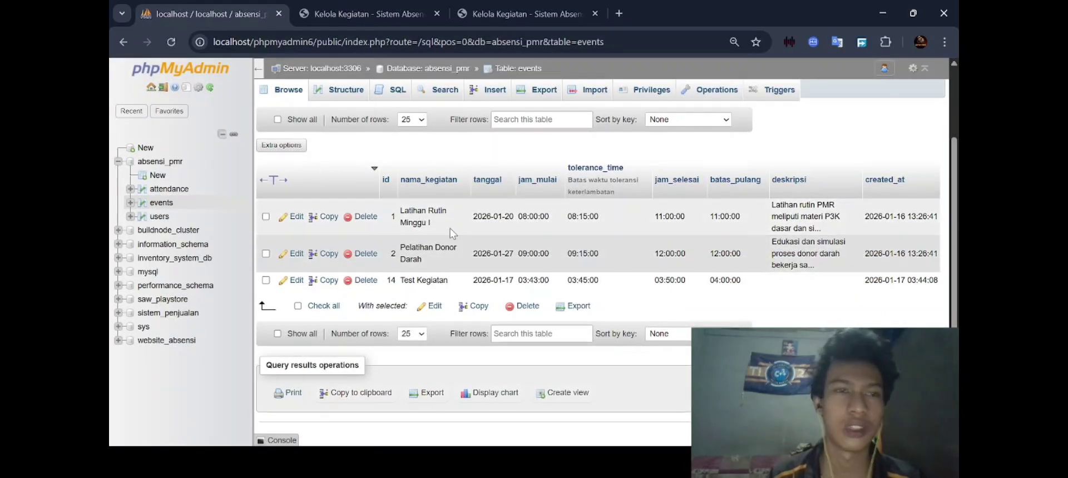
{"action": "scroll", "coordinate": [481, 137], "scroll_direction": "up", "scroll_amount": 1}
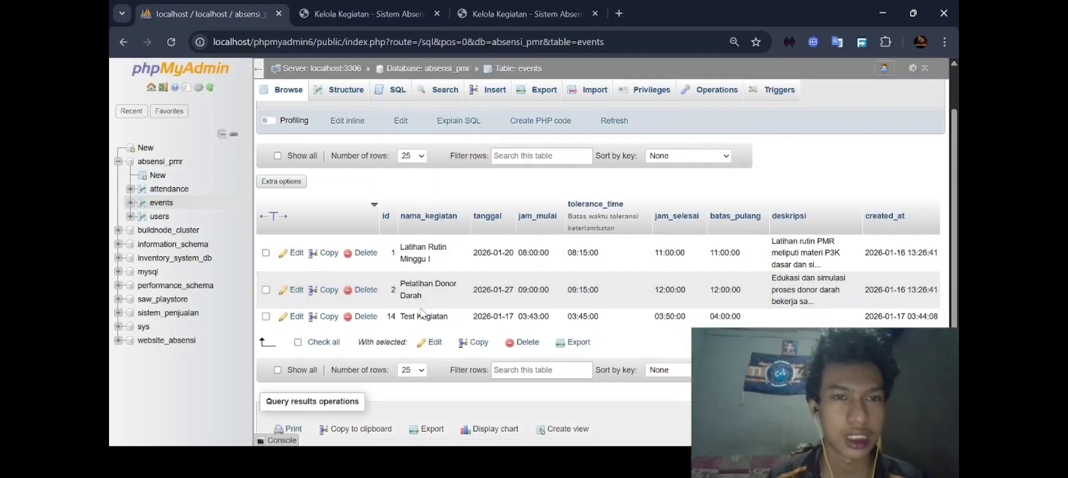
Open the absensi_pmr users table listing the Pembina, Pengurus and Anggota accounts
{"action": "left_click", "coordinate": [160, 217]}
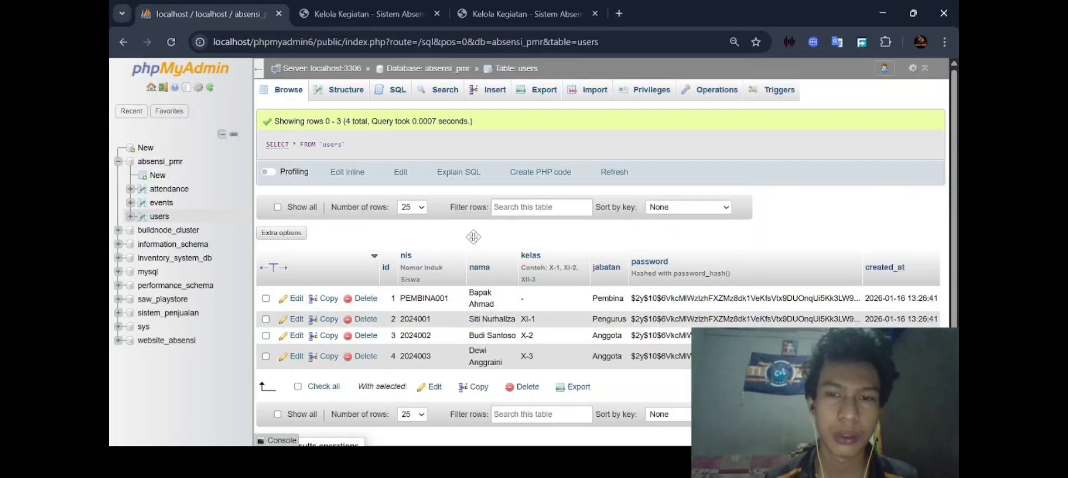
{"action": "left_click", "coordinate": [415, 21]}
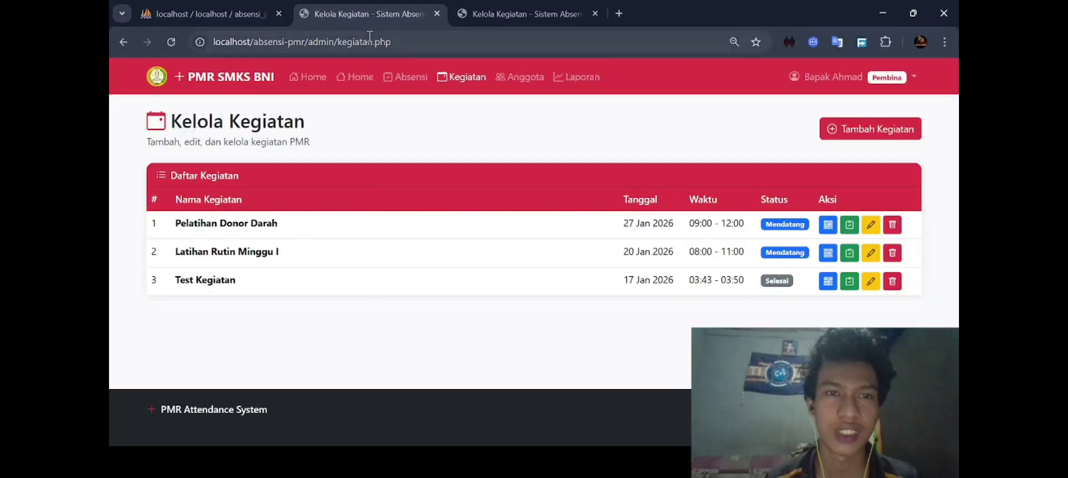
{"action": "left_click", "coordinate": [218, 5]}
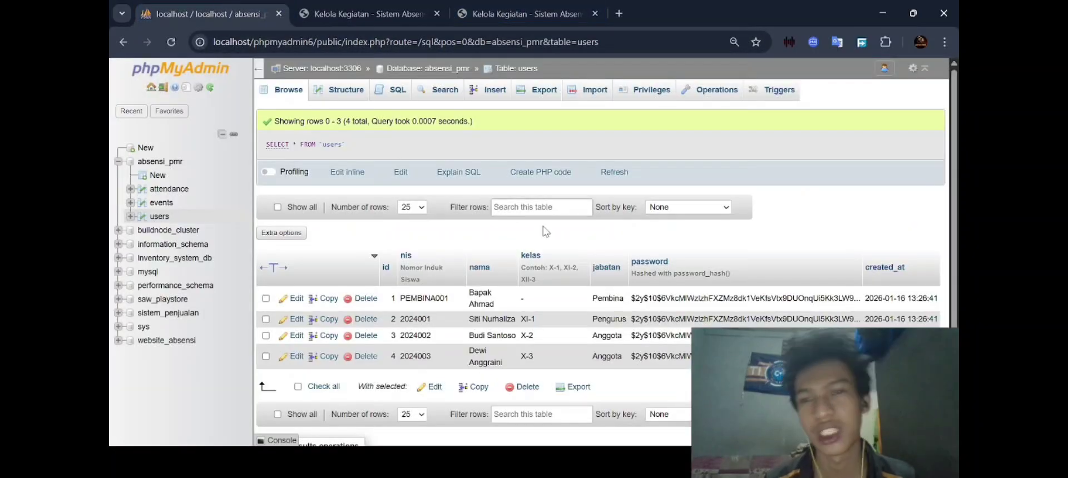
{"action": "scroll", "coordinate": [548, 228], "scroll_direction": "down", "scroll_amount": 3}
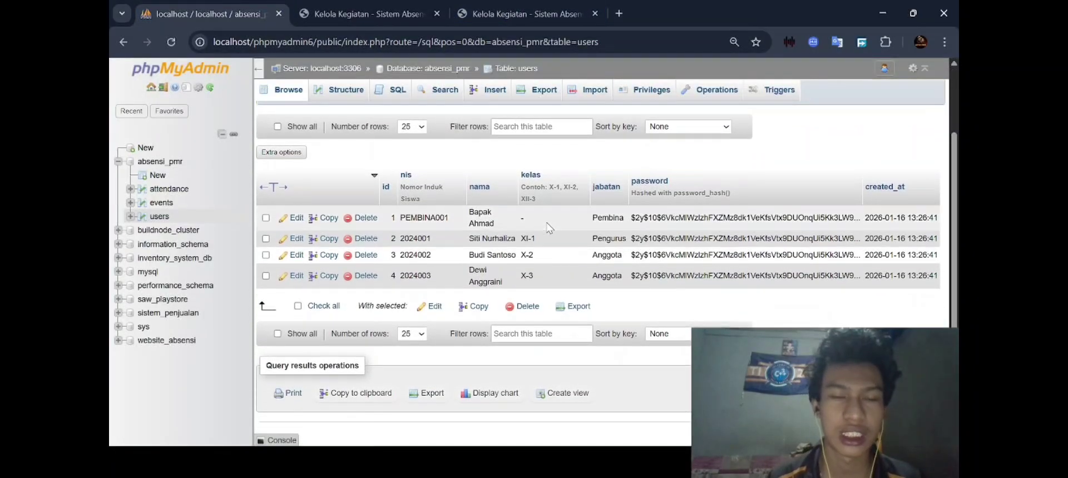
{"action": "scroll", "coordinate": [549, 228], "scroll_direction": "up", "scroll_amount": 1}
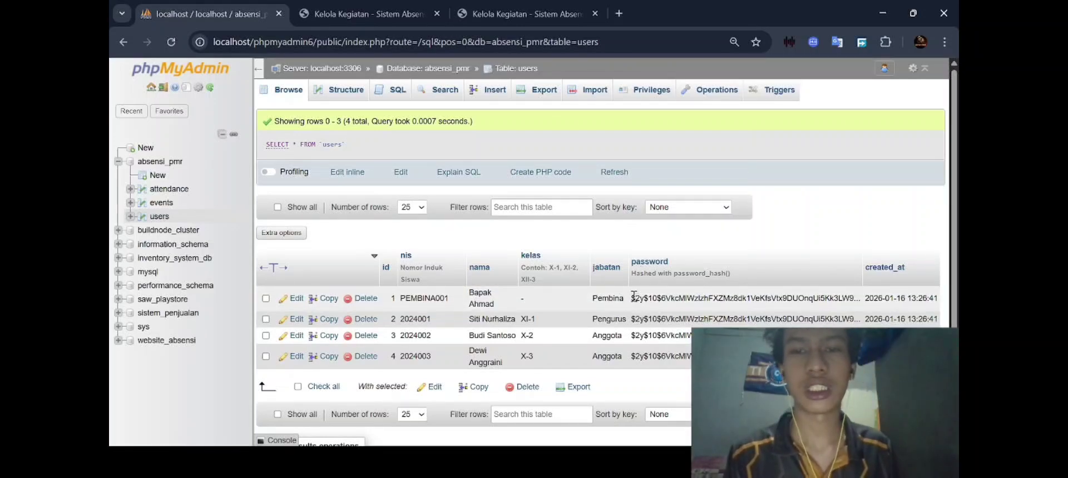
Select the first user's hashed password value in the users table
{"action": "left_click_drag", "start_coordinate": [633, 299], "coordinate": [801, 295]}
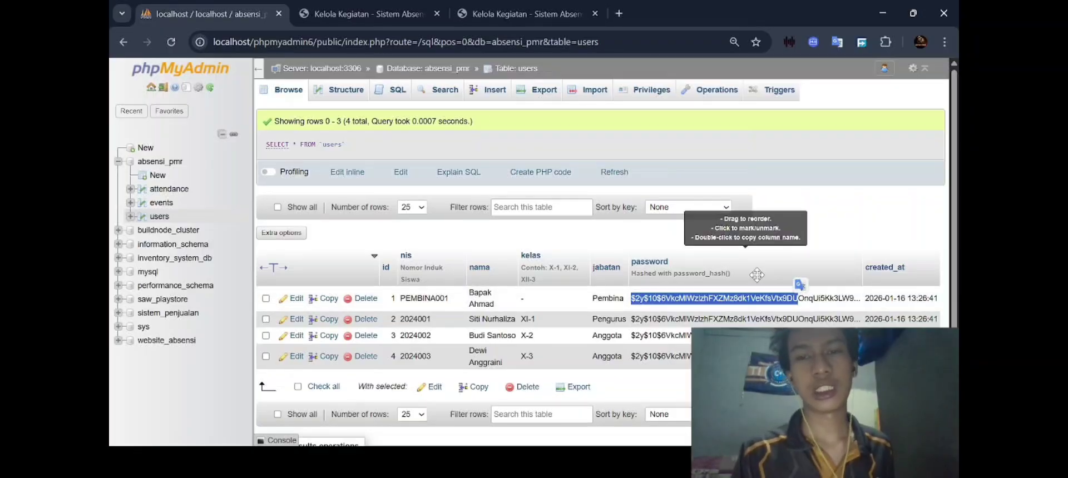
{"action": "left_click", "coordinate": [756, 275]}
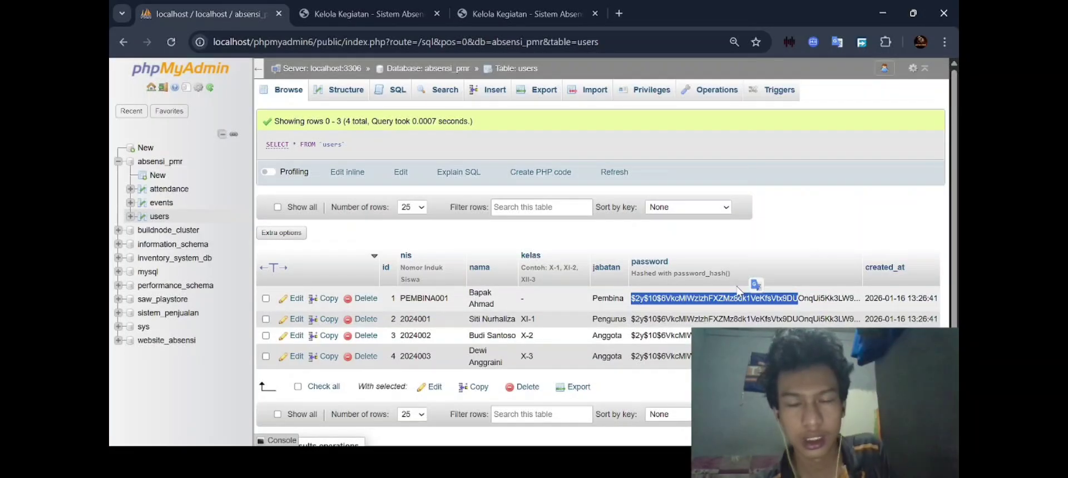
{"action": "left_click_drag", "start_coordinate": [660, 268], "coordinate": [658, 270]}
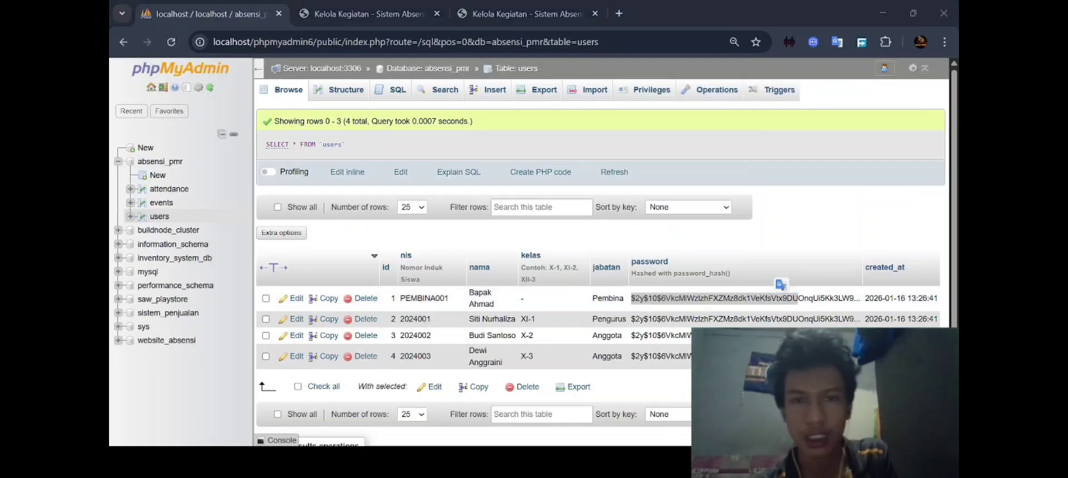
{"action": "key", "text": "alt+Tab"}
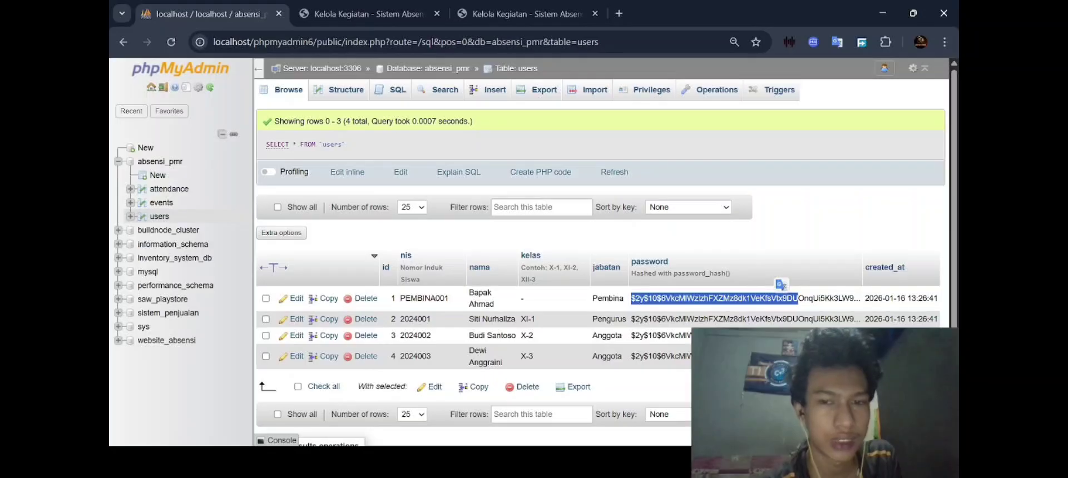
{"action": "key", "text": "alt+Tab"}
{"action": "key", "text": "alt+Tab"}
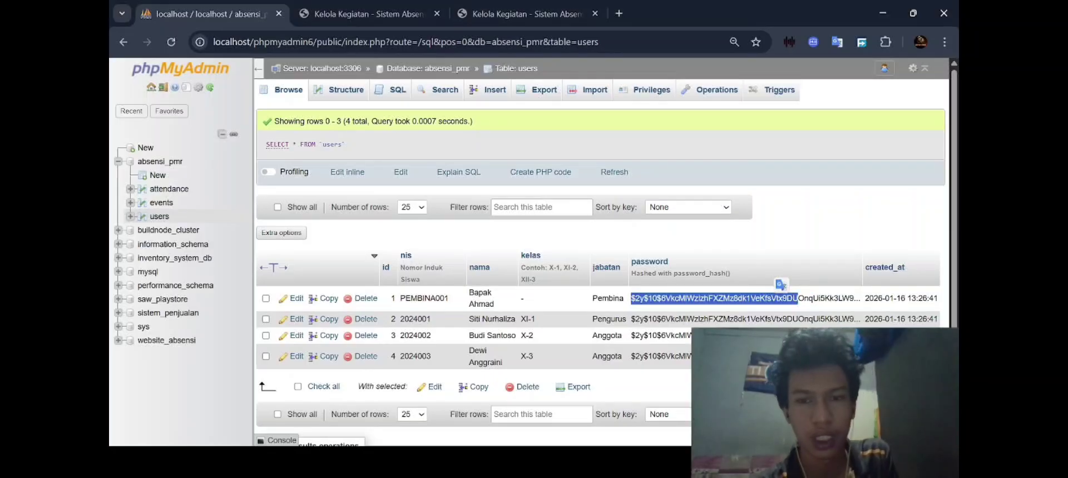
Search Google for the developer's name in a new tab and open their GitHub profile
{"action": "left_click", "coordinate": [619, 14]}
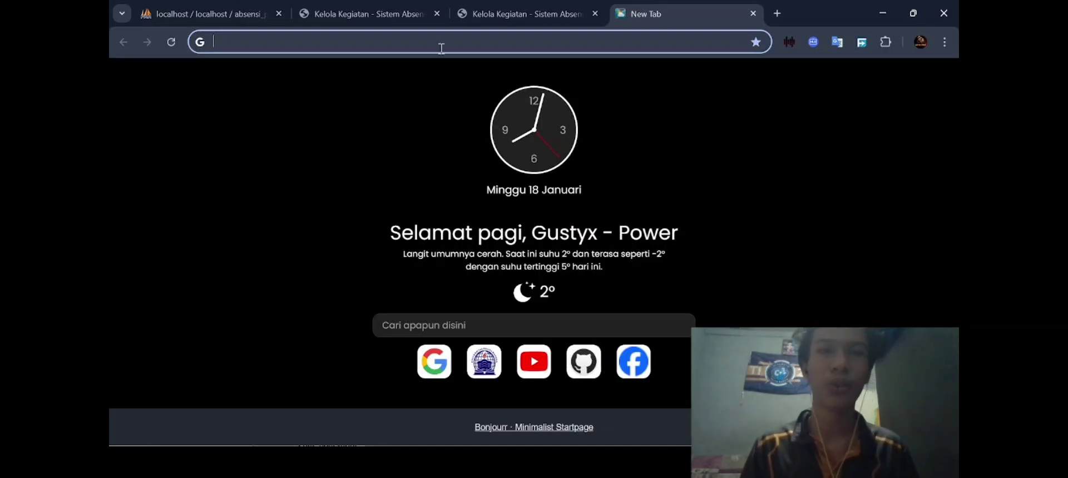
{"action": "type", "text": "gus"}
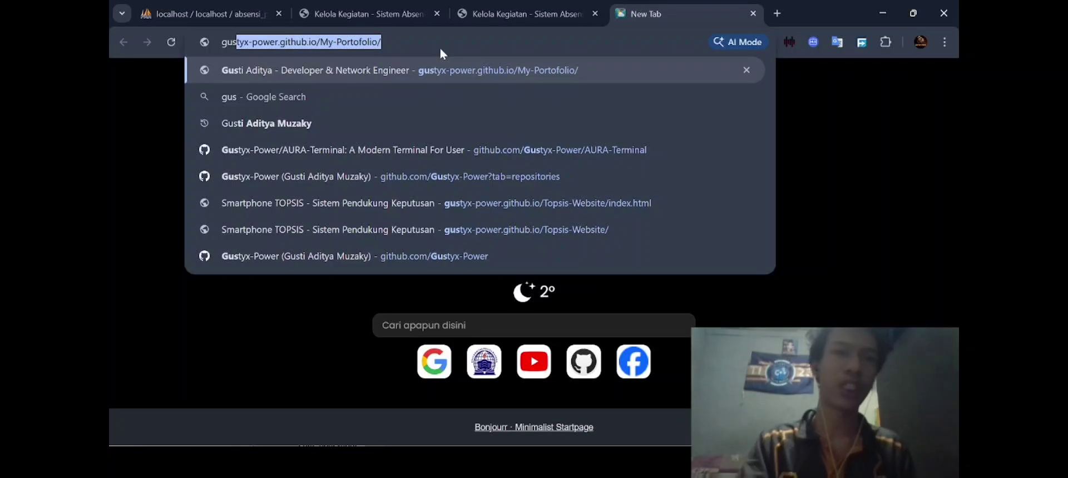
{"action": "left_click", "coordinate": [383, 134]}
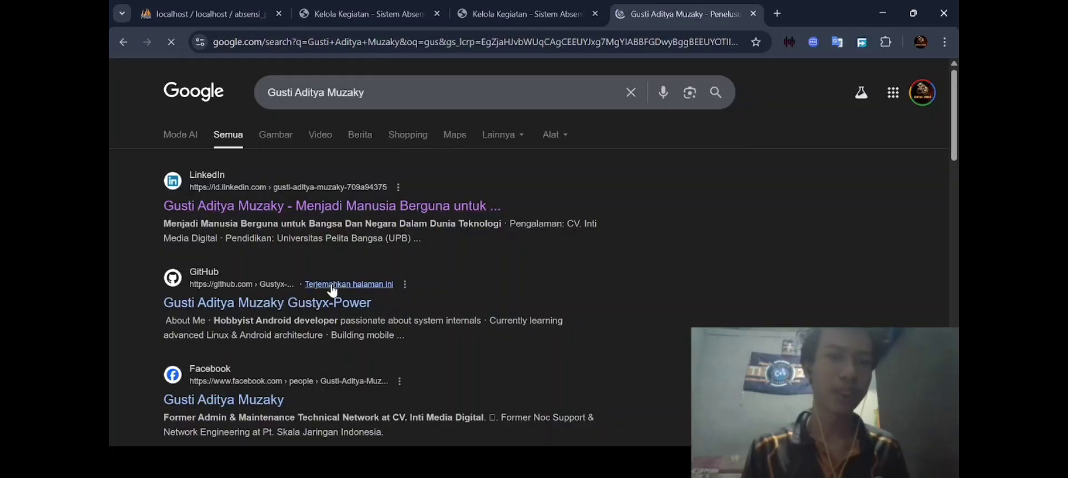
{"action": "scroll", "coordinate": [329, 289], "scroll_direction": "down", "scroll_amount": 5}
{"action": "scroll", "coordinate": [331, 288], "scroll_direction": "down", "scroll_amount": 4}
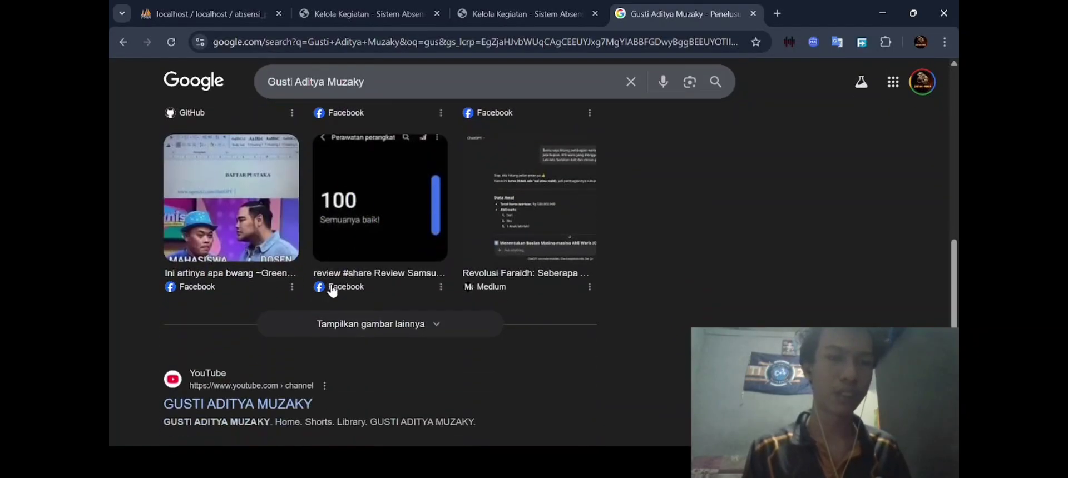
{"action": "scroll", "coordinate": [329, 286], "scroll_direction": "up", "scroll_amount": 8}
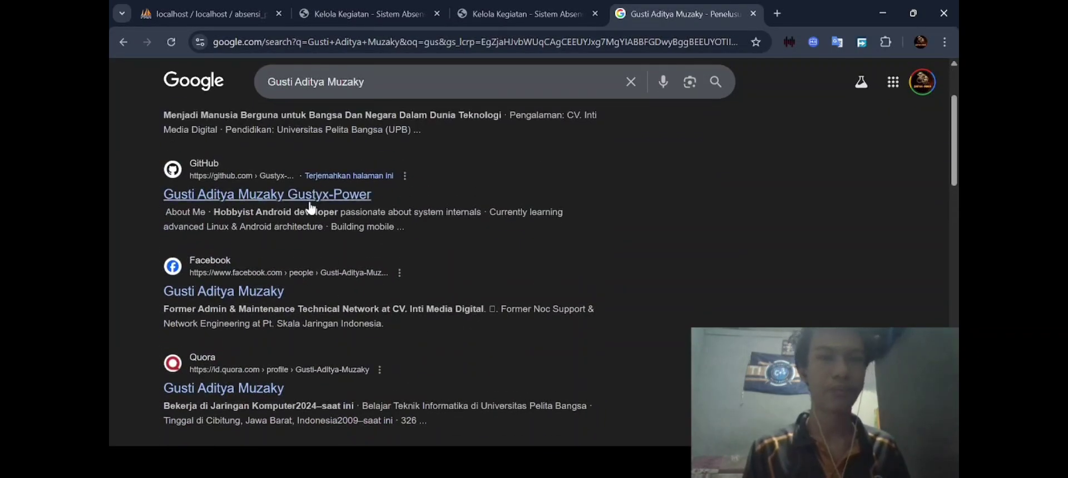
{"action": "left_click", "coordinate": [310, 201]}
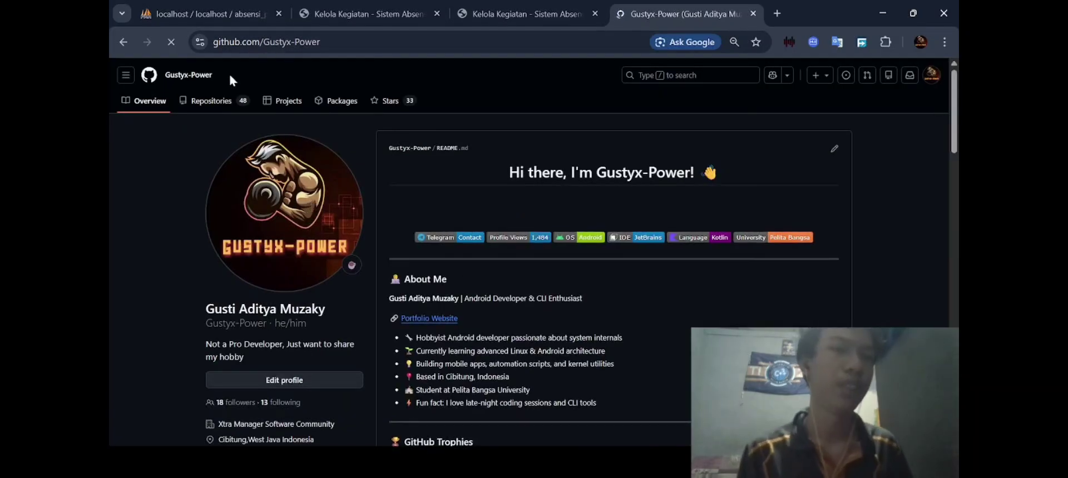
Open the Absensi-PMR repository from the profile's Repositories list
{"action": "left_click", "coordinate": [220, 103]}
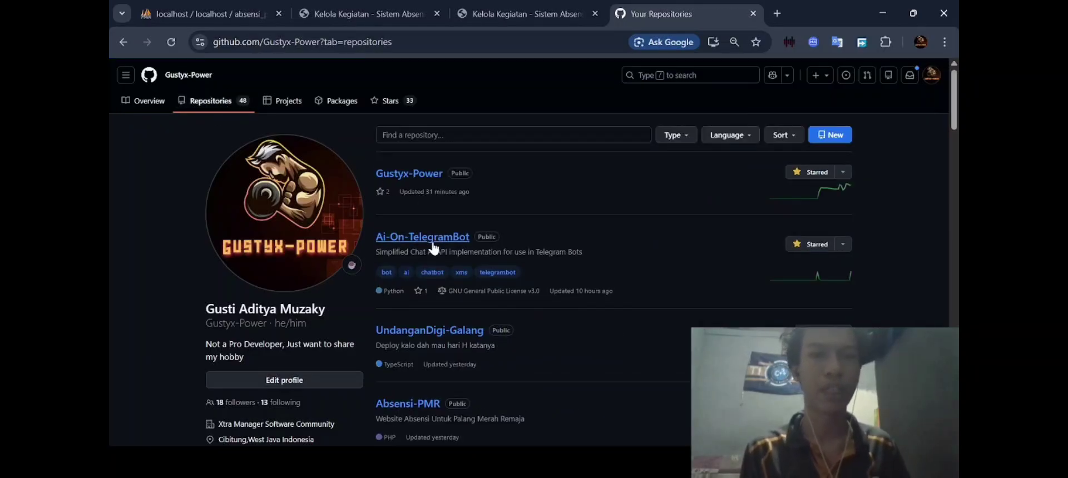
{"action": "scroll", "coordinate": [428, 295], "scroll_direction": "down", "scroll_amount": 3}
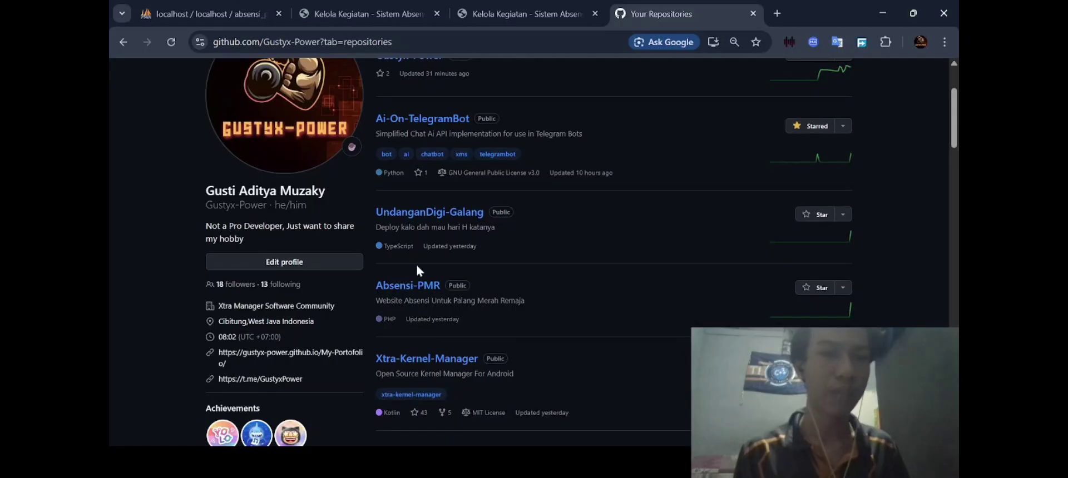
{"action": "left_click", "coordinate": [419, 286]}
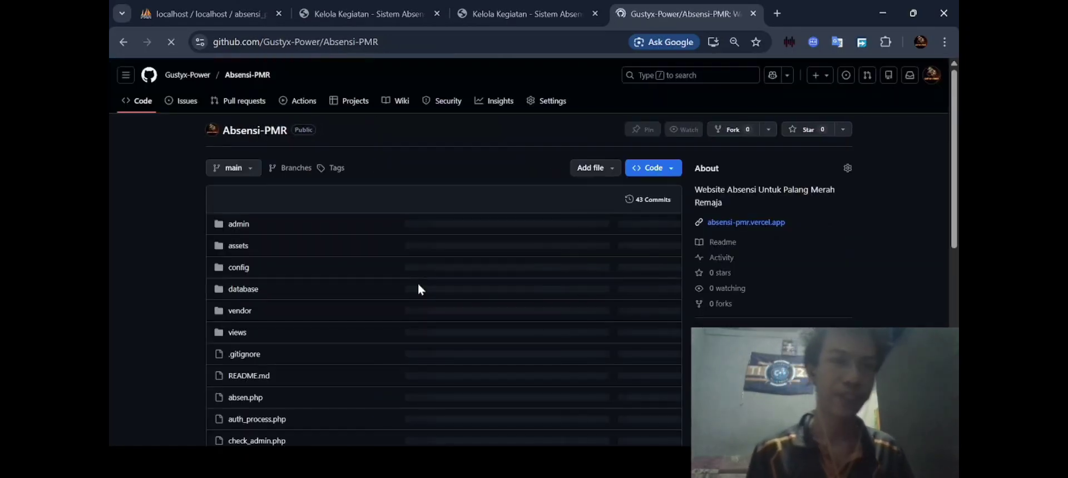
Scroll through the Absensi-PMR folders, PHP files and commit messages
{"action": "scroll", "coordinate": [418, 286], "scroll_direction": "down", "scroll_amount": 3}
{"action": "scroll", "coordinate": [418, 284], "scroll_direction": "down", "scroll_amount": 5}
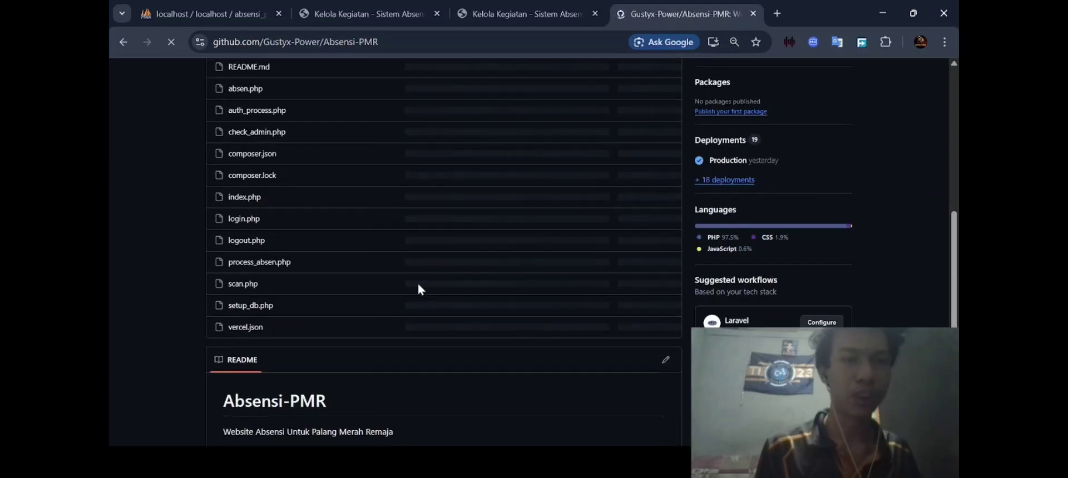
{"action": "scroll", "coordinate": [418, 285], "scroll_direction": "up", "scroll_amount": 3}
{"action": "scroll", "coordinate": [417, 281], "scroll_direction": "up", "scroll_amount": 3}
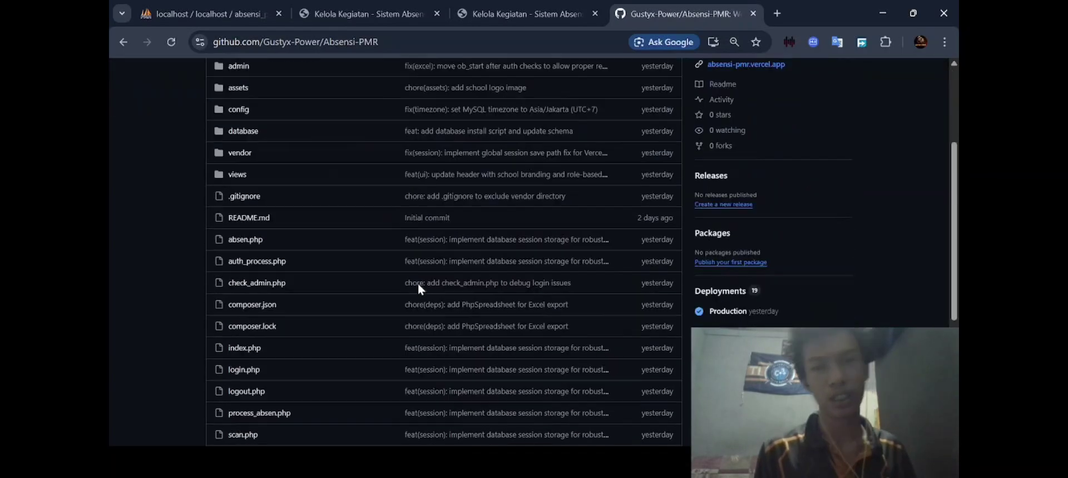
{"action": "scroll", "coordinate": [417, 281], "scroll_direction": "up", "scroll_amount": 2}
{"action": "scroll", "coordinate": [417, 282], "scroll_direction": "down", "scroll_amount": 2}
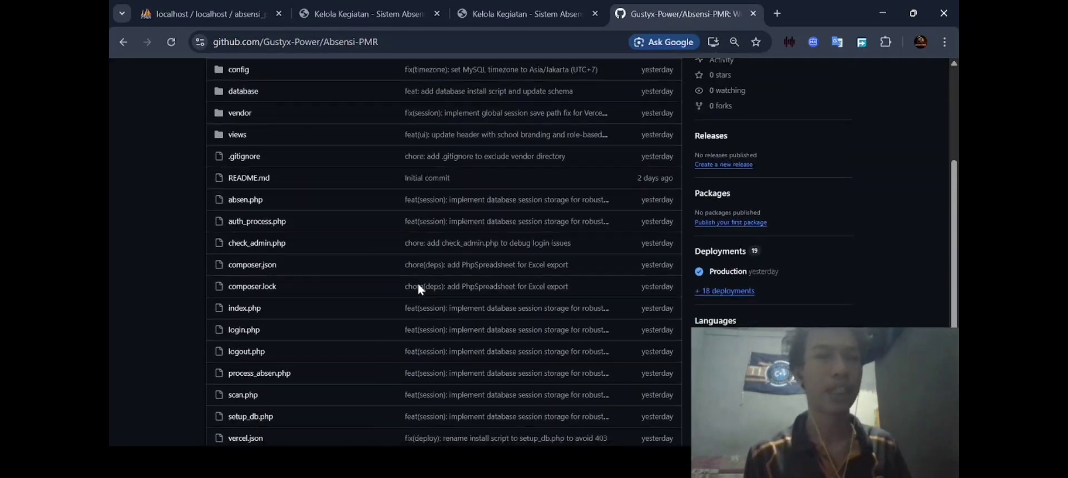
{"action": "scroll", "coordinate": [417, 282], "scroll_direction": "up", "scroll_amount": 2}
{"action": "scroll", "coordinate": [417, 281], "scroll_direction": "down", "scroll_amount": 1}
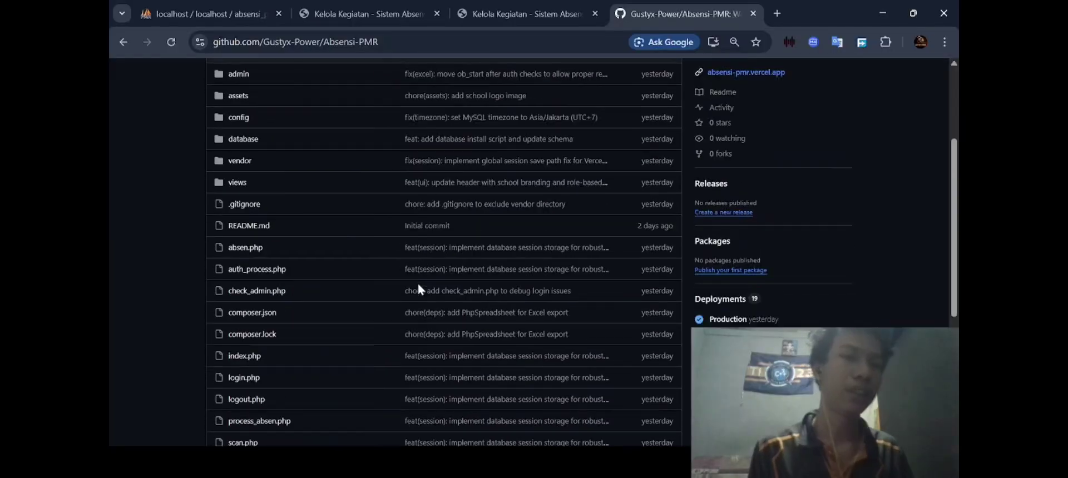
{"action": "scroll", "coordinate": [417, 282], "scroll_direction": "up", "scroll_amount": 1}
{"action": "scroll", "coordinate": [417, 281], "scroll_direction": "down", "scroll_amount": 1}
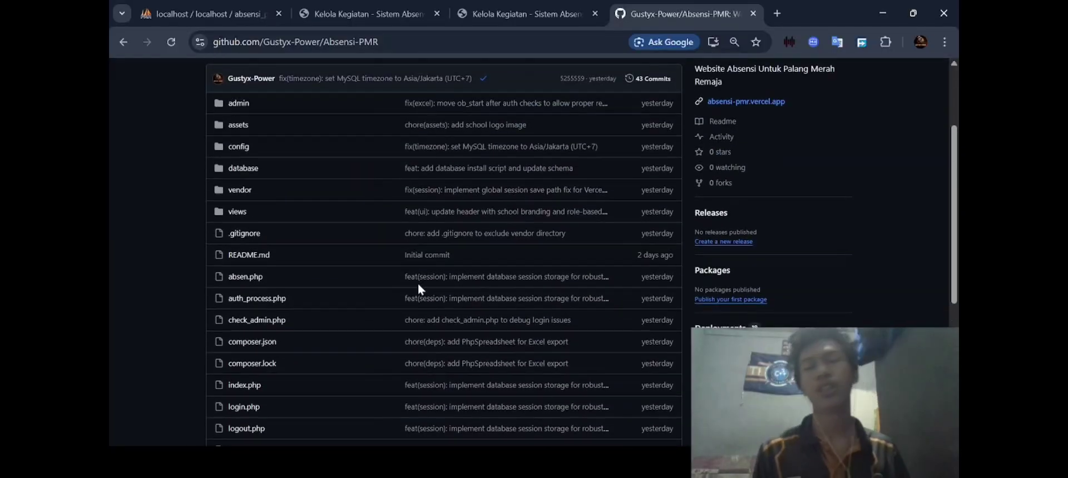